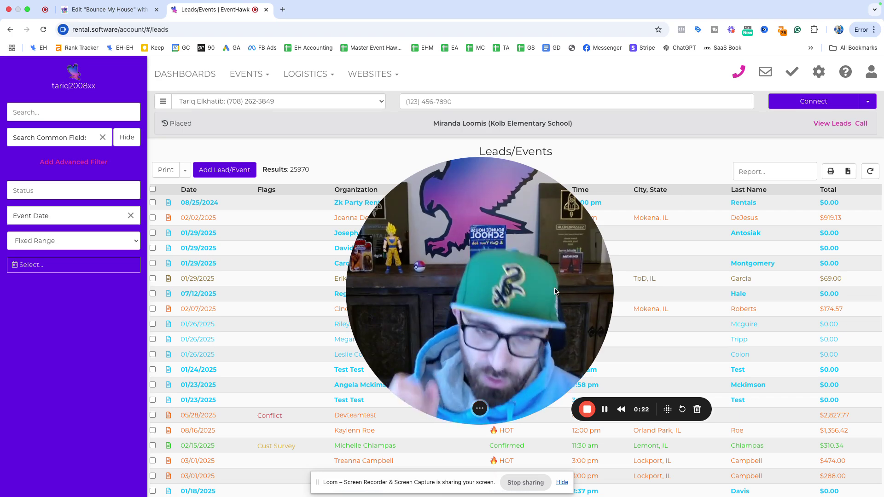
Step: Open the WordPress admin of the bouncemyhouse.com website from EventHawk and go to the site's homepage
drag(528, 396, 152, 447)
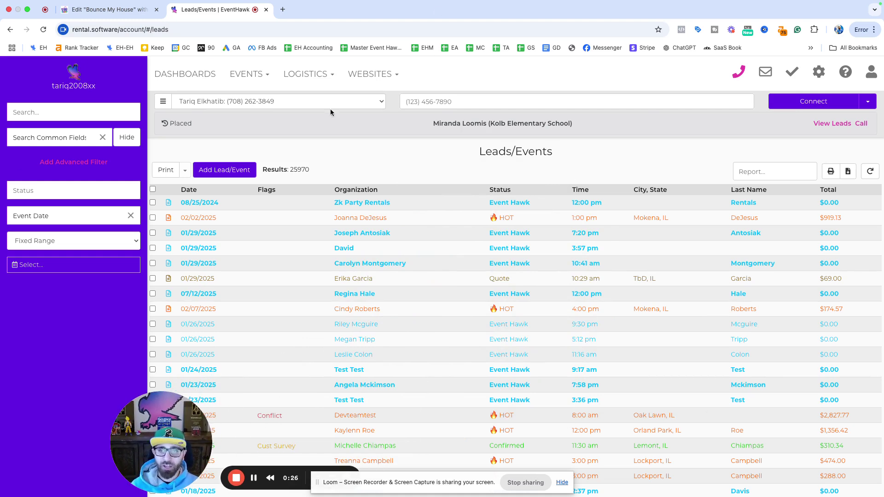
click(372, 74)
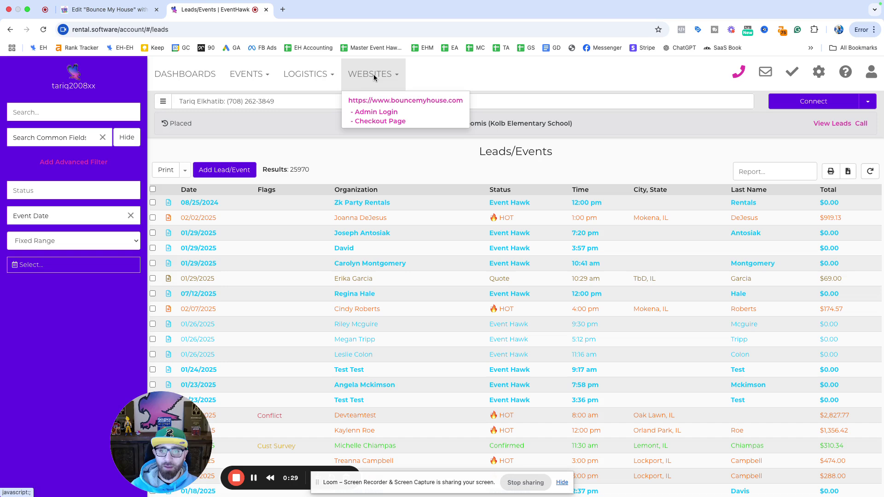
click(378, 115)
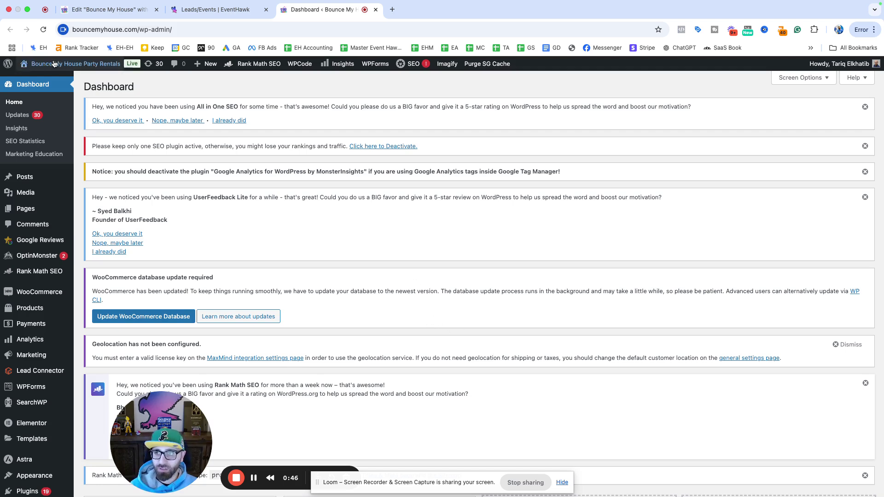
click(91, 86)
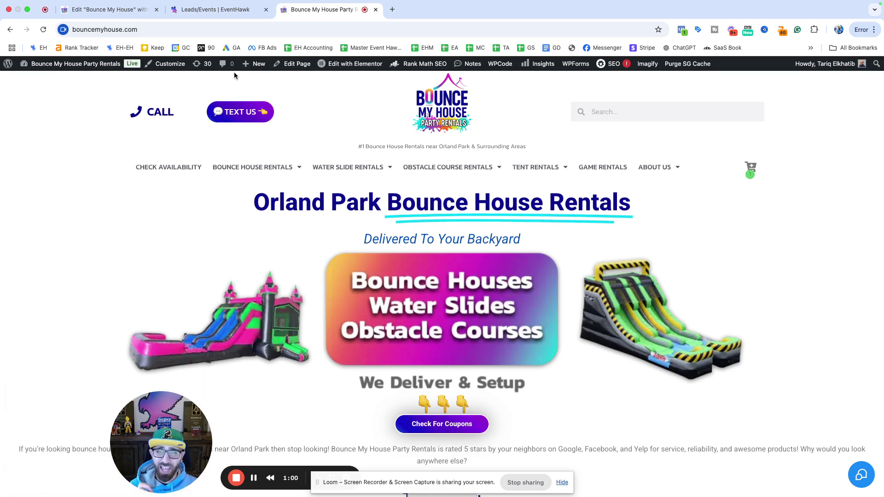
Step: Open the Bounce My House homepage for editing in Elementor and group its browser tab beside the other editor tab
mouse_move(342, 73)
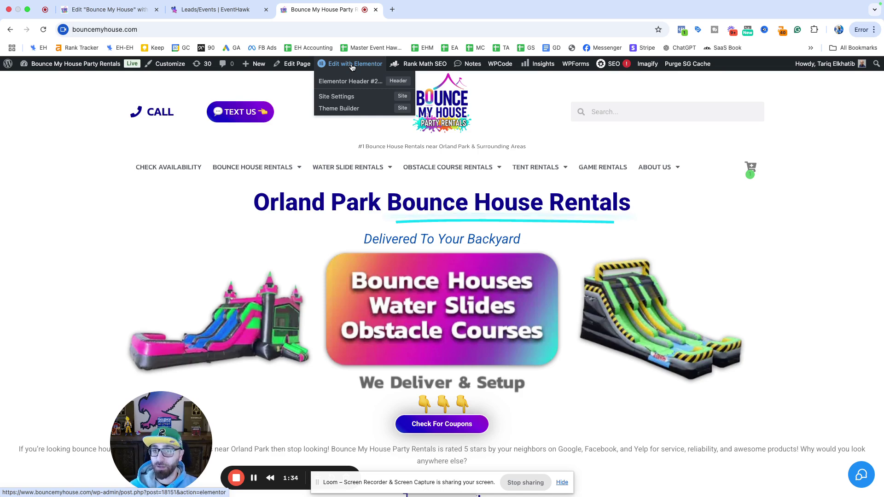
click(328, 65)
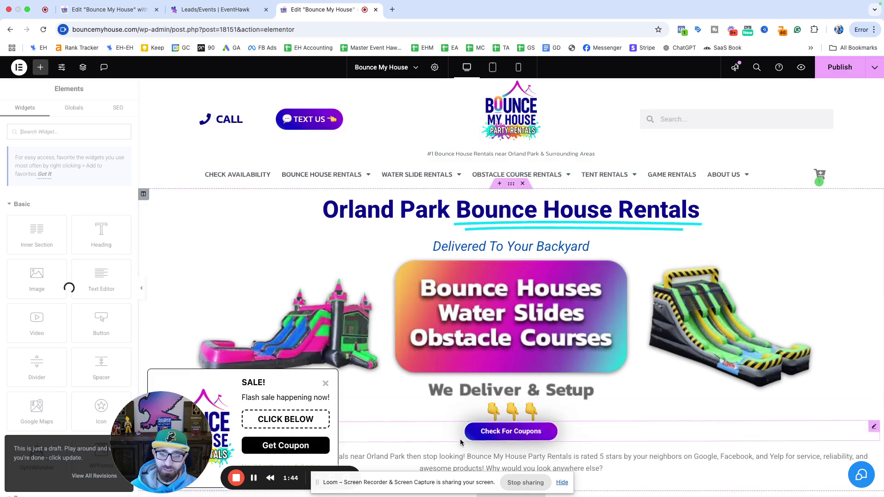
drag(85, 13, 198, 11)
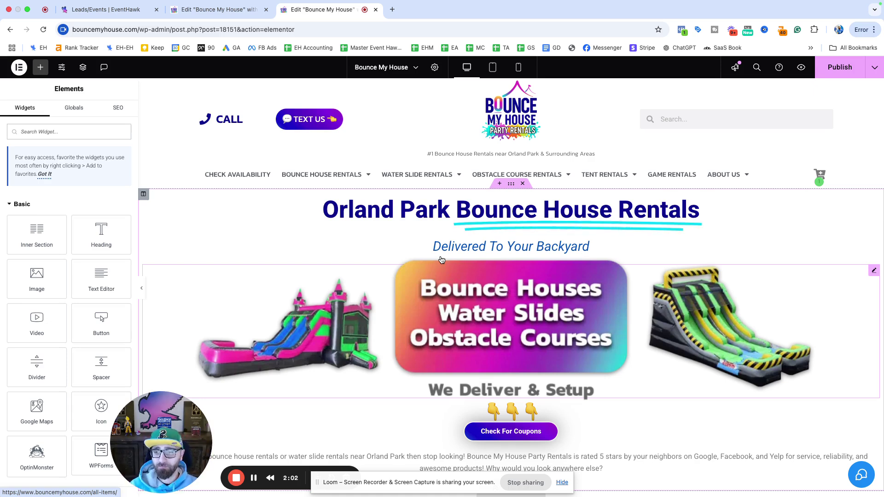
click(171, 477)
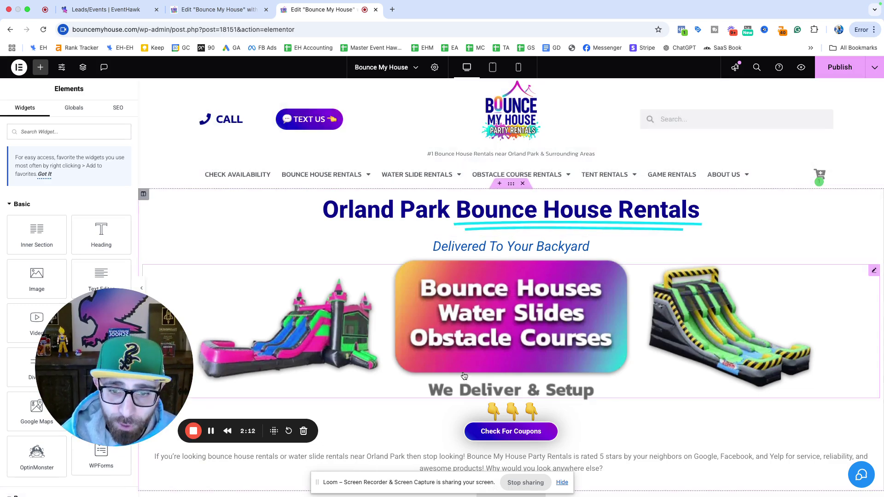
Step: Look over the homepage in the editor, from the main headline and coupon button down to the footer
scroll(457, 370, down, 15)
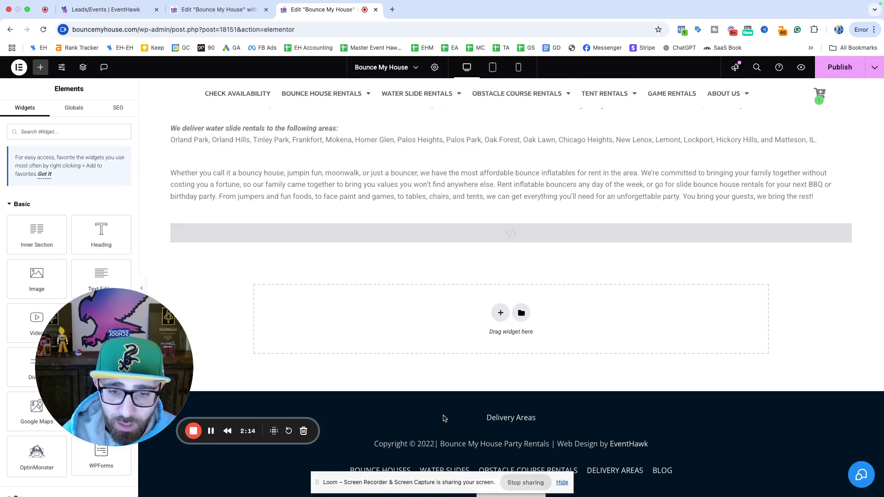
scroll(437, 391, up, 15)
scroll(420, 297, up, 6)
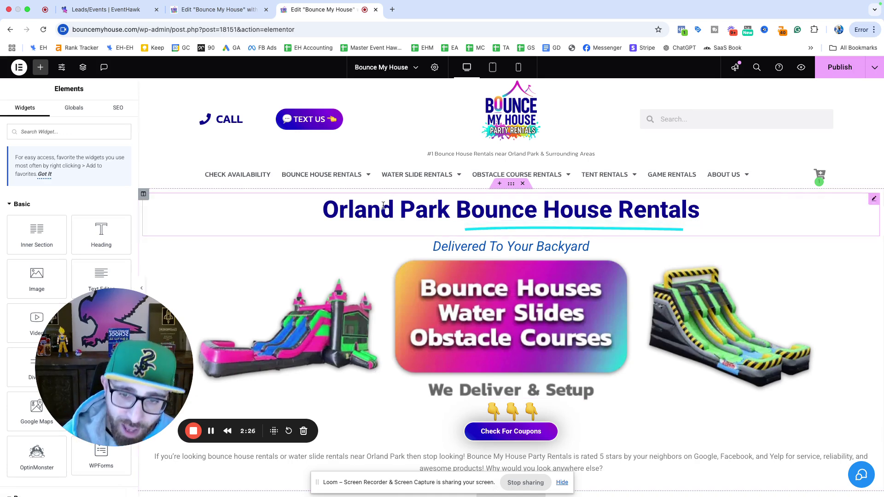
scroll(407, 352, down, 6)
scroll(411, 364, up, 6)
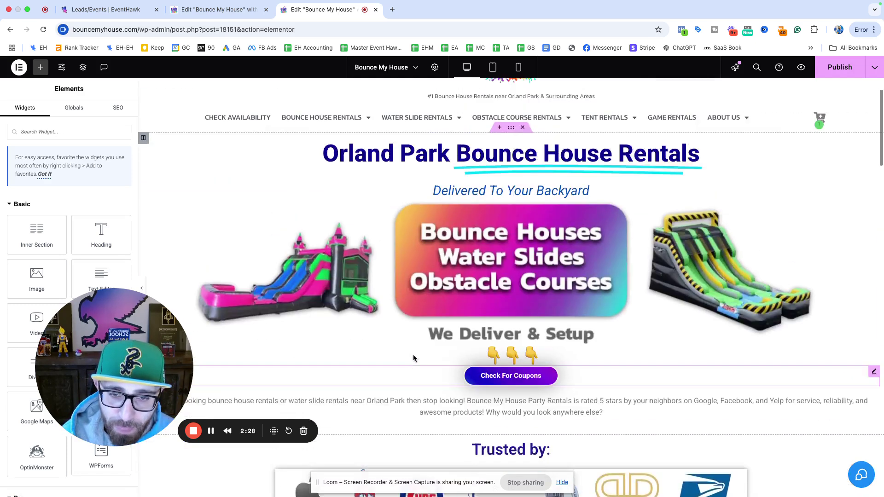
scroll(440, 307, down, 3)
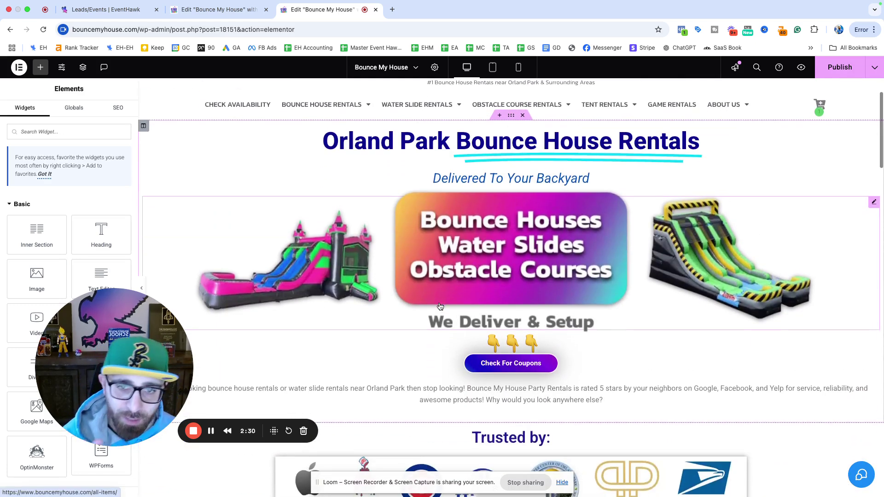
scroll(442, 307, down, 2)
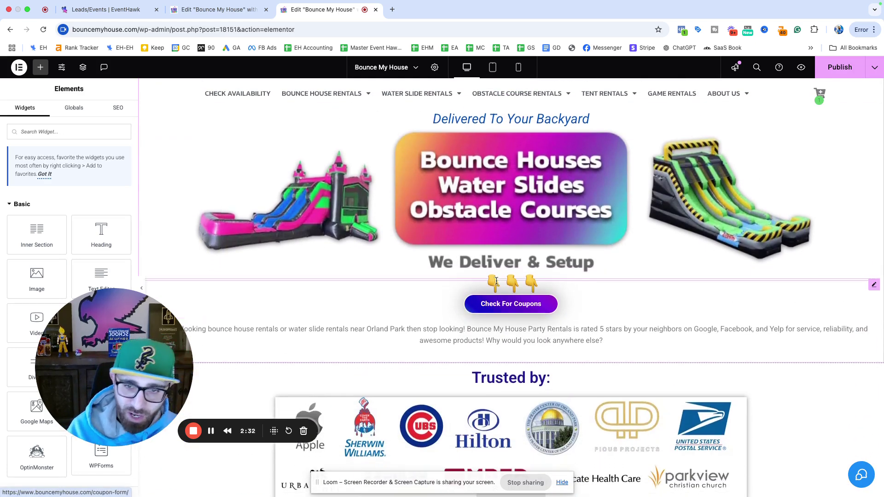
scroll(466, 307, down, 8)
scroll(461, 306, up, 7)
scroll(462, 299, up, 6)
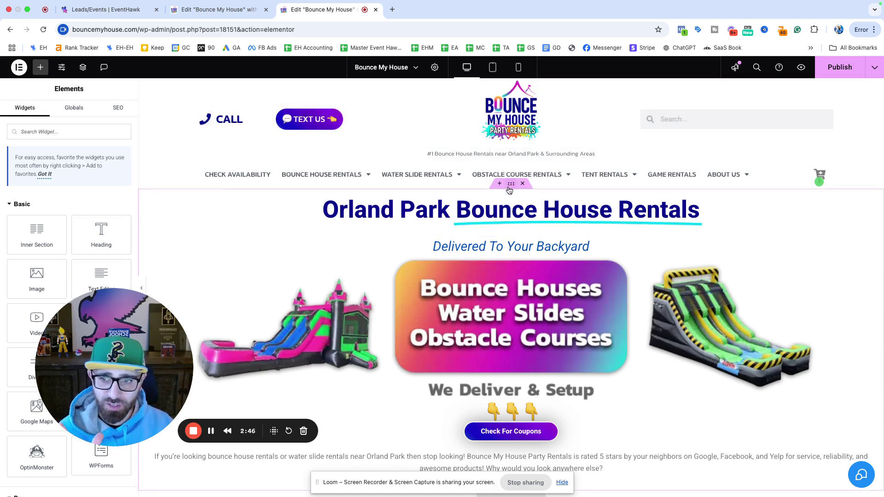
Step: Examine the homepage's trusted-by logos, statistics counters, customer reviews, rental categories and animated headline in the editor
scroll(444, 326, down, 8)
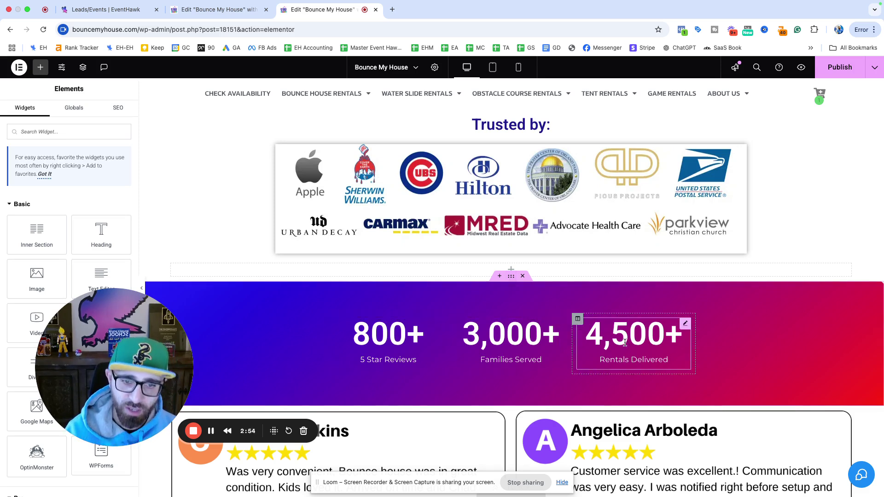
drag(158, 341, 152, 381)
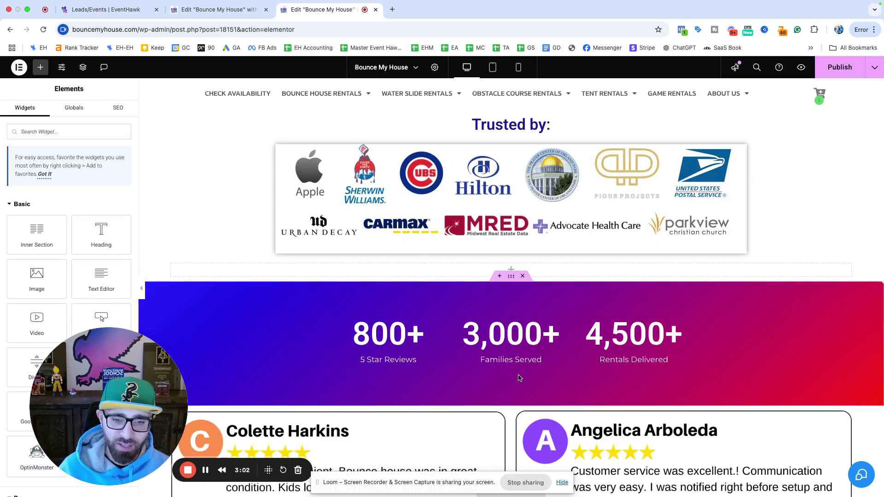
scroll(461, 359, down, 3)
scroll(444, 342, down, 2)
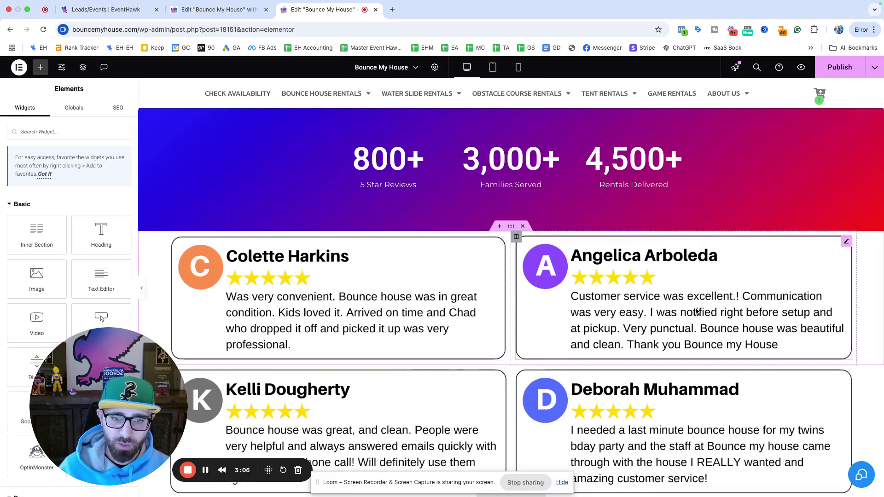
scroll(507, 237, down, 3)
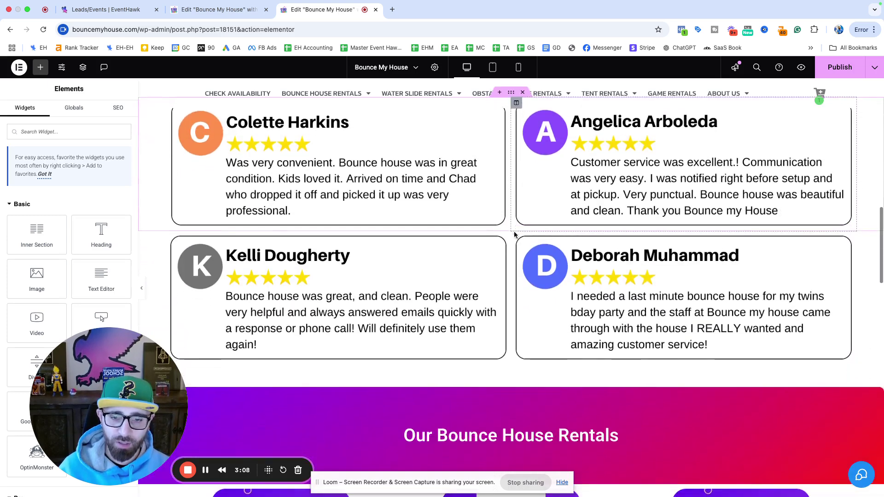
scroll(514, 235, down, 5)
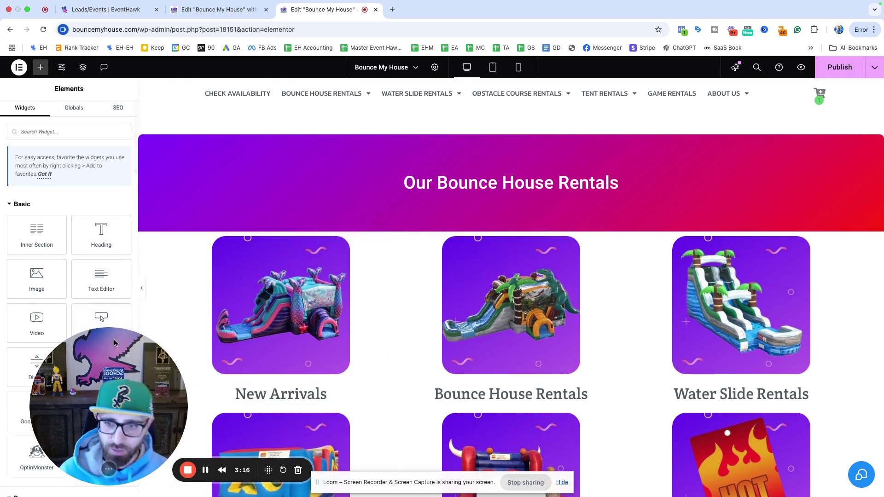
drag(114, 343, 422, 343)
scroll(487, 197, up, 15)
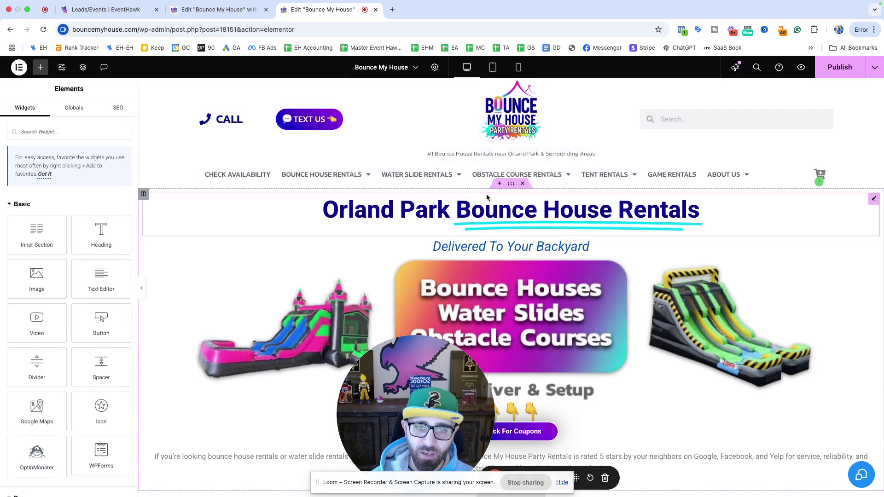
drag(431, 381, 216, 362)
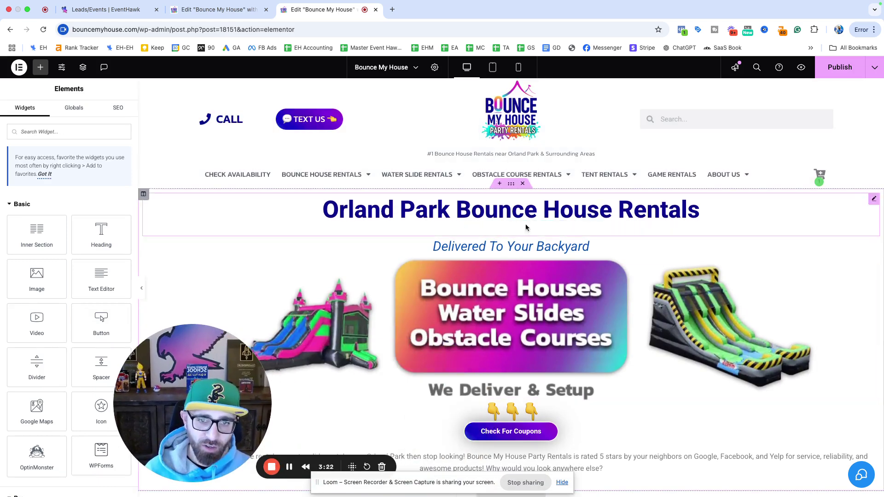
scroll(594, 253, down, 5)
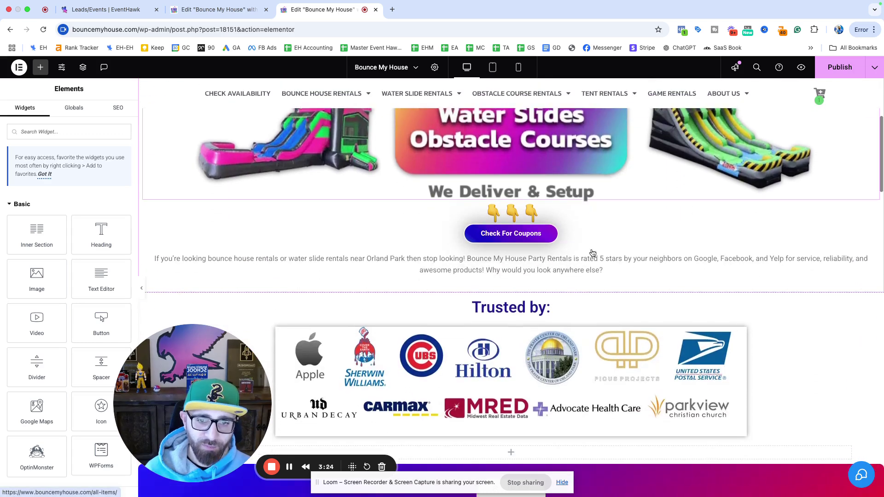
Step: Open bouncemyhouse.com in a new browser tab and review the live homepage's animations, counters, rental categories and delivery area
click(392, 9)
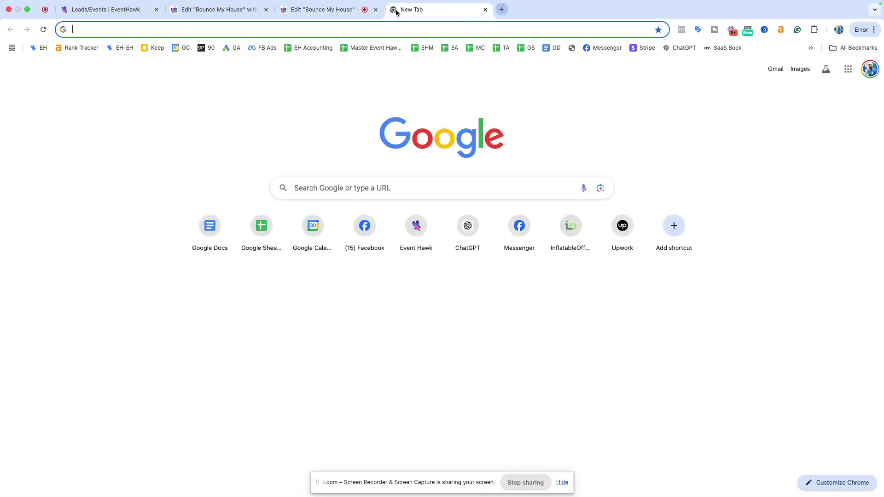
text(bouncemyhouse.com)
key(Return)
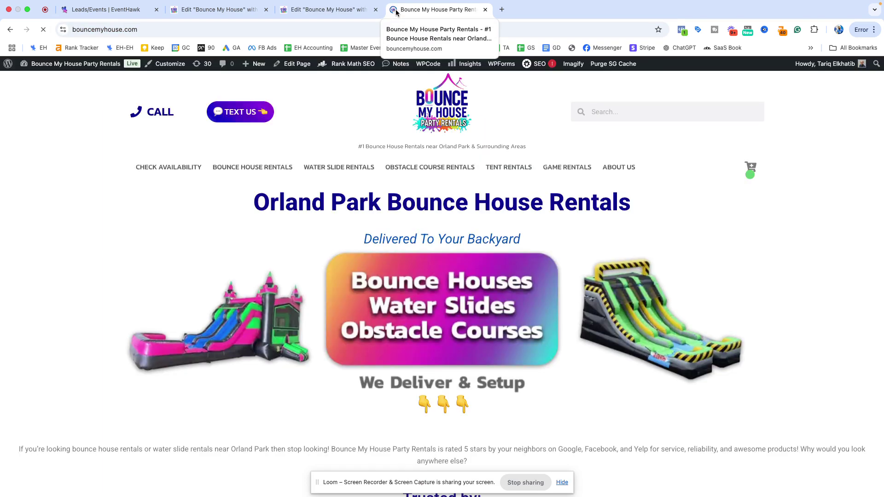
scroll(364, 159, down, 2)
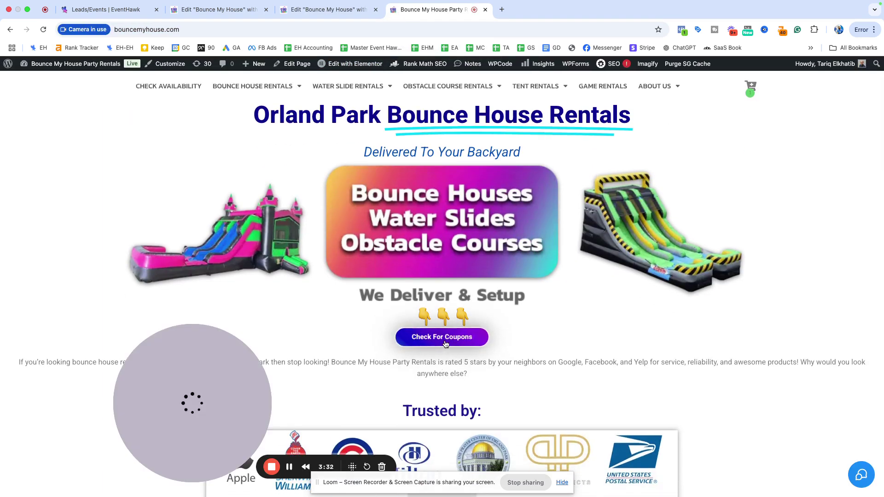
scroll(445, 341, down, 7)
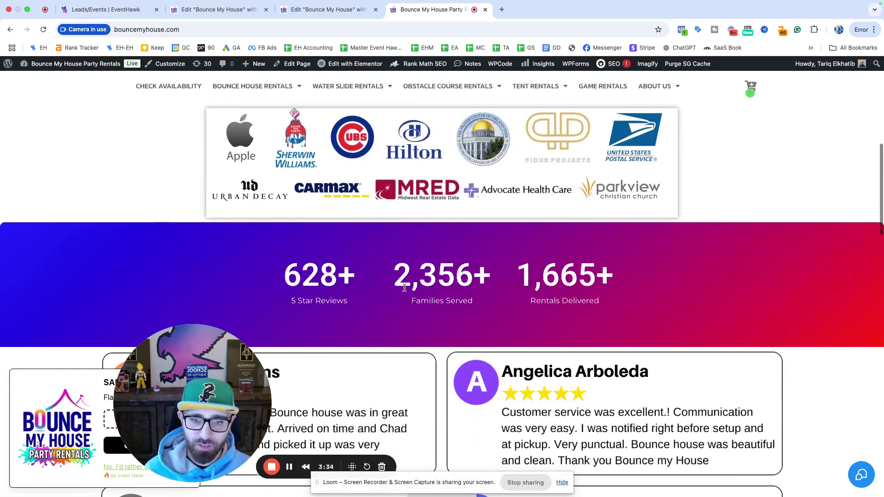
scroll(553, 296, down, 10)
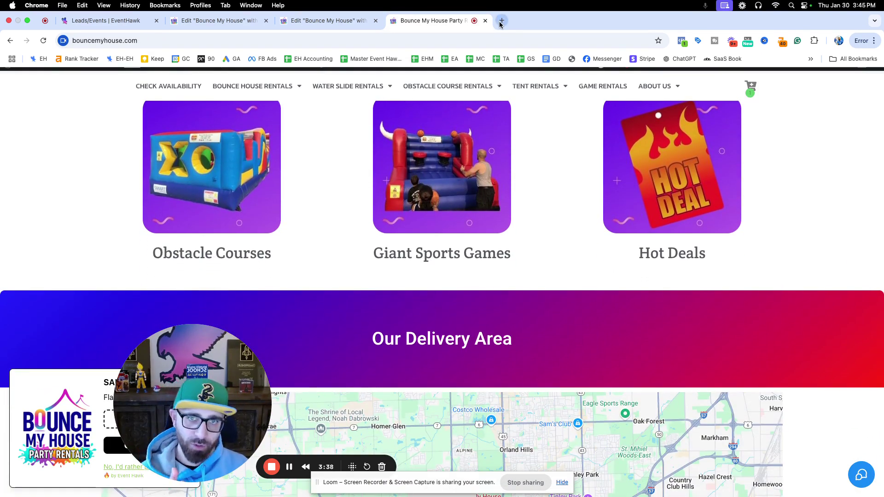
scroll(470, 146, up, 15)
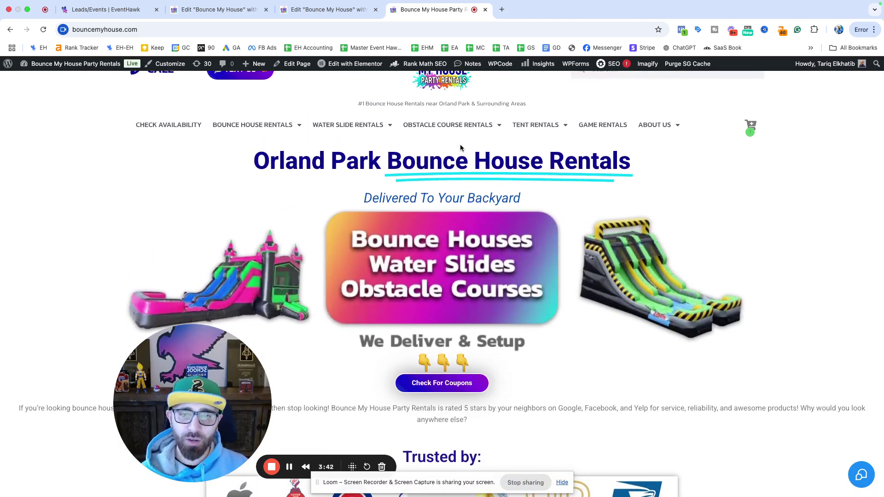
scroll(462, 146, up, 2)
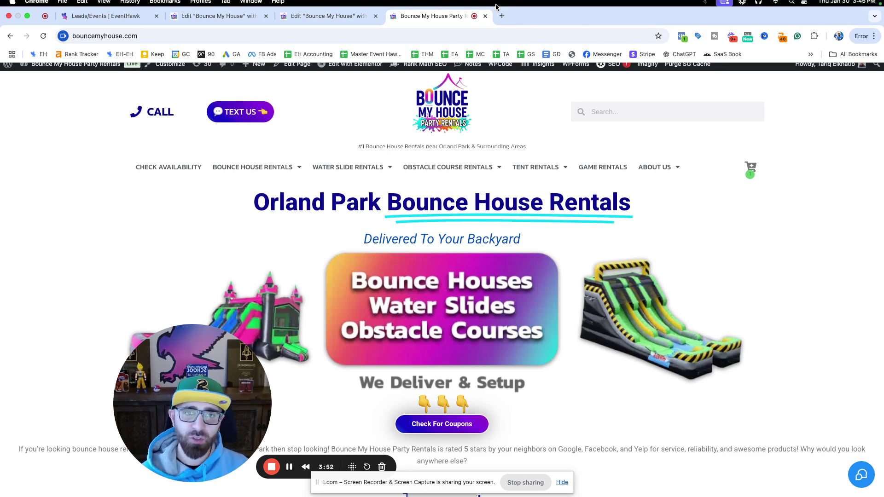
Step: Open YouTube in a new browser tab and search for "how to add snow to my wordpress website"
click(502, 21)
text(you)
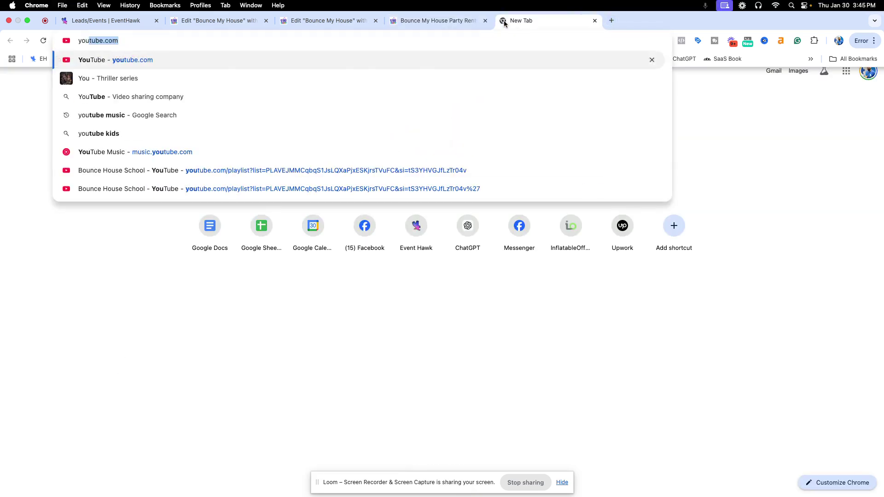
key(Return)
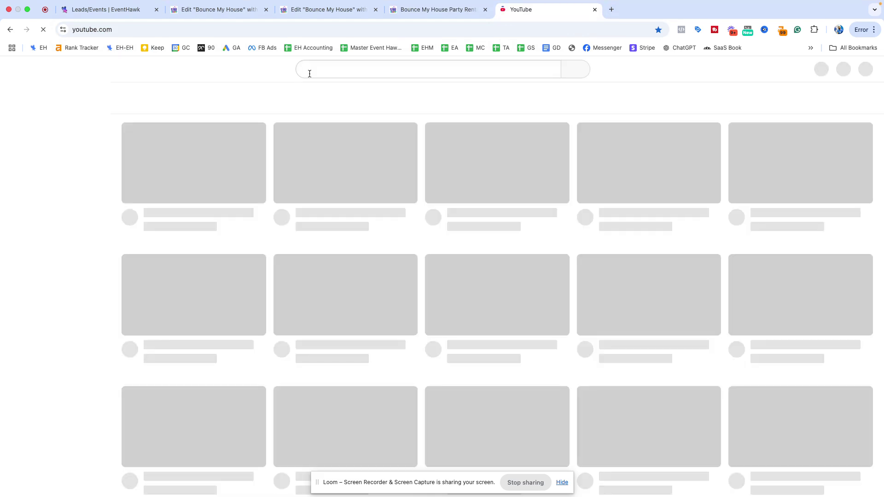
click(347, 68)
text(h)
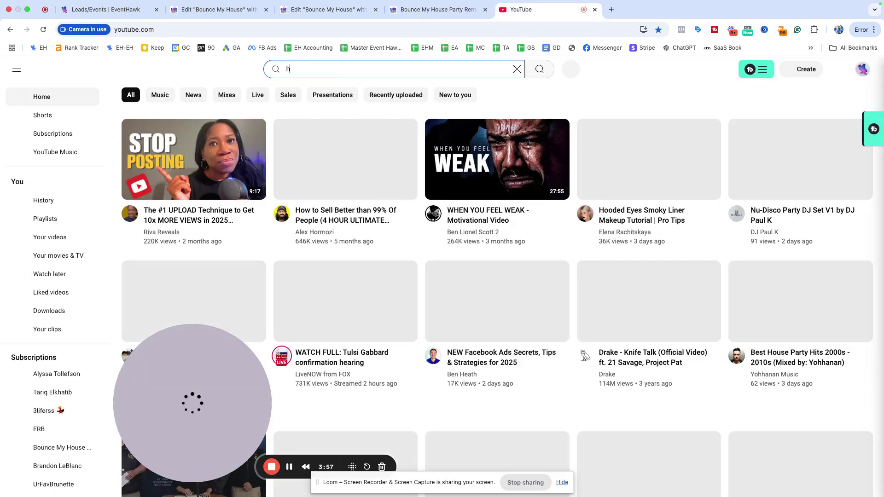
text(ow to add snow)
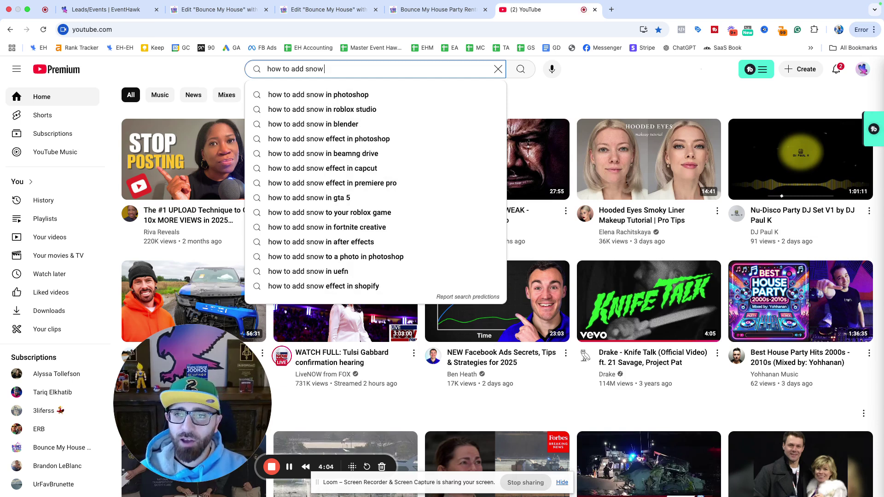
text(to my wordpress w)
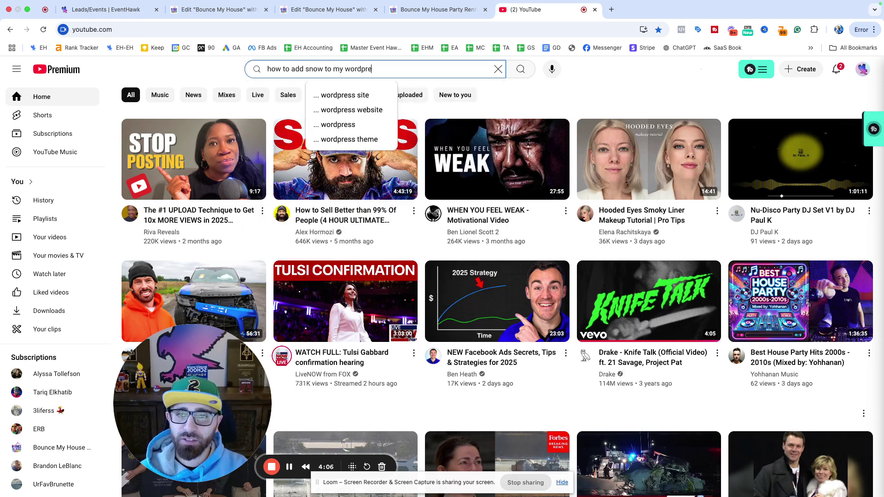
text(ebsite)
key(Return)
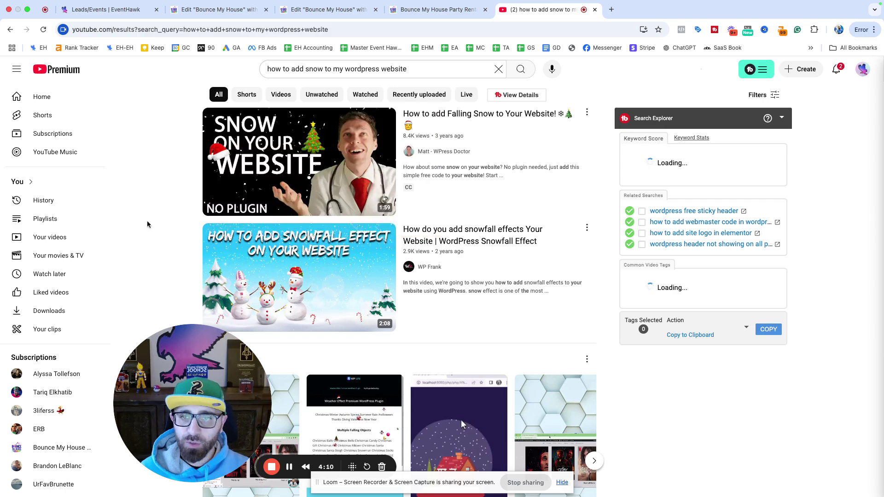
Step: Look through the YouTube results on adding snow to a WordPress website, from the top videos down to the suggestions
scroll(147, 219, down, 2)
scroll(150, 214, up, 2)
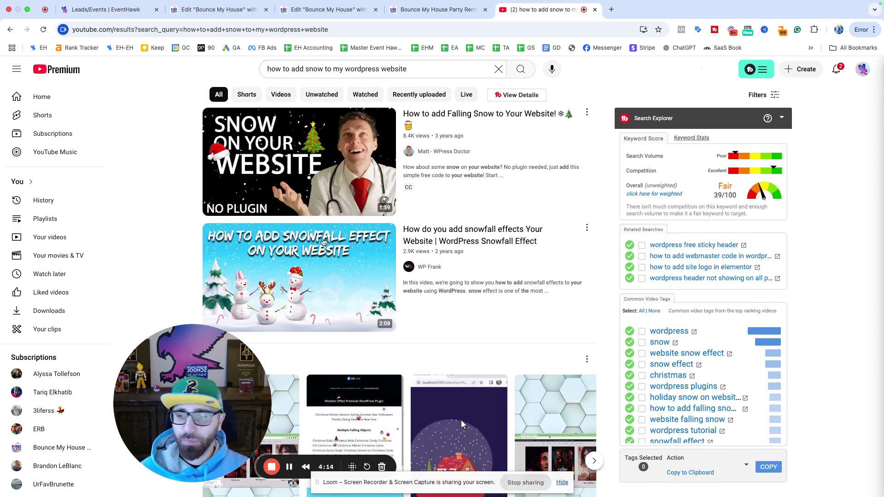
scroll(462, 423, down, 20)
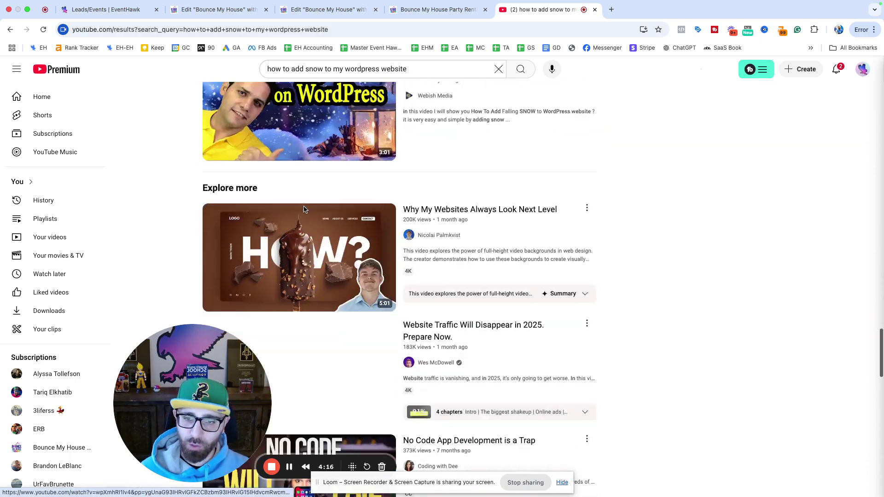
scroll(507, 384, up, 15)
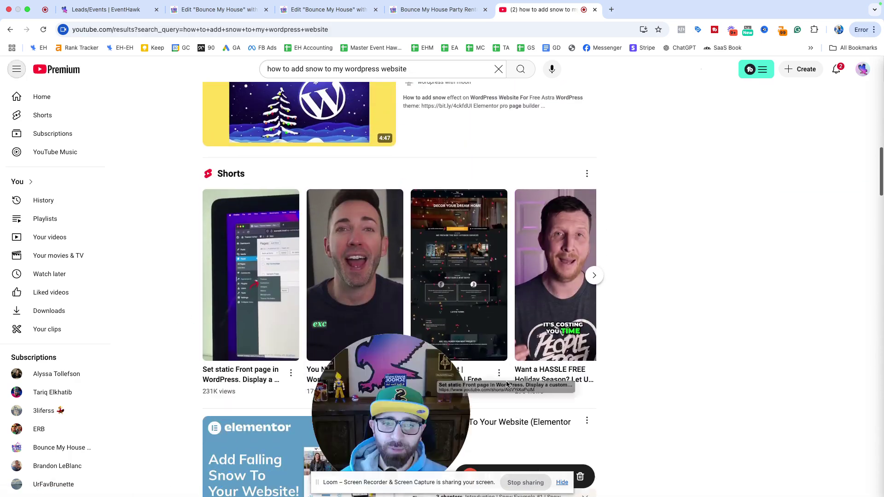
drag(424, 370, 816, 260)
scroll(409, 219, up, 5)
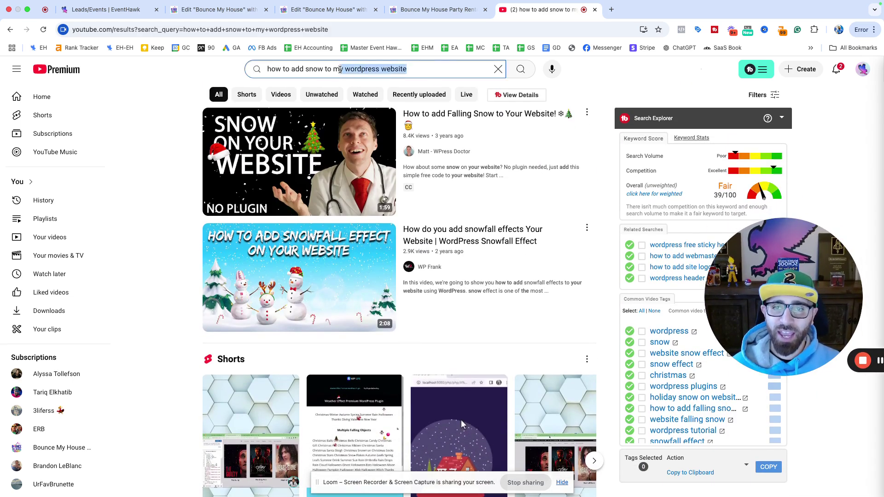
Step: Change the YouTube search to "how to add snow to elementor website" and run it
key(BackSpace)
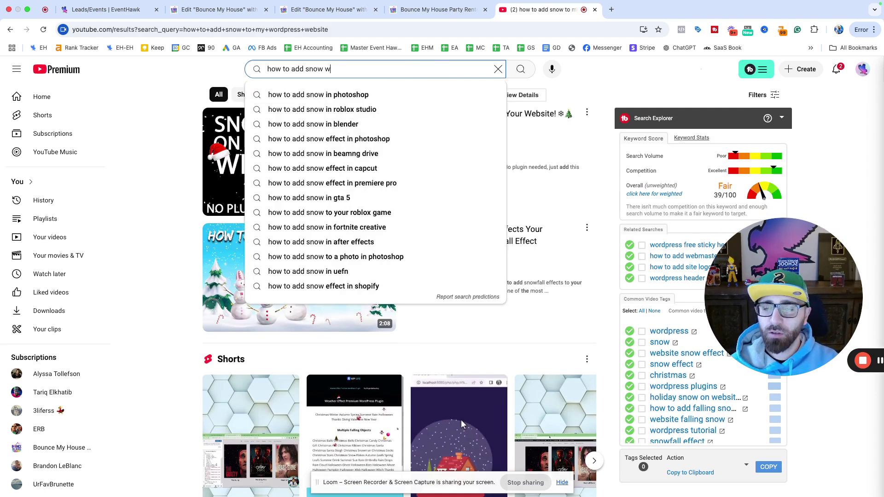
text(website wi)
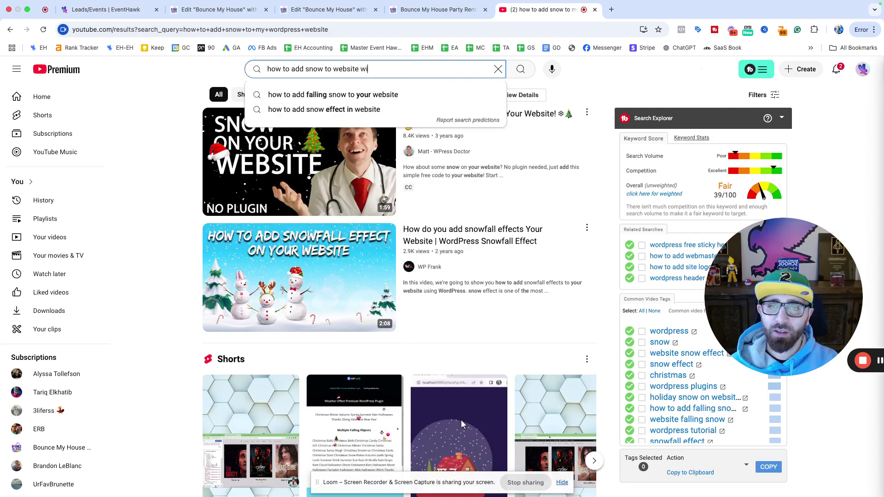
text(th eleme)
key(BackSpace)
key(BackSpace)
key(BackSpace)
key(BackSpace)
key(BackSpace)
key(BackSpace)
key(BackSpace)
key(BackSpace)
key(BackSpace)
key(BackSpace)
key(BackSpace)
key(BackSpace)
key(BackSpace)
key(BackSpace)
key(BackSpace)
key(BackSpace)
key(BackSpace)
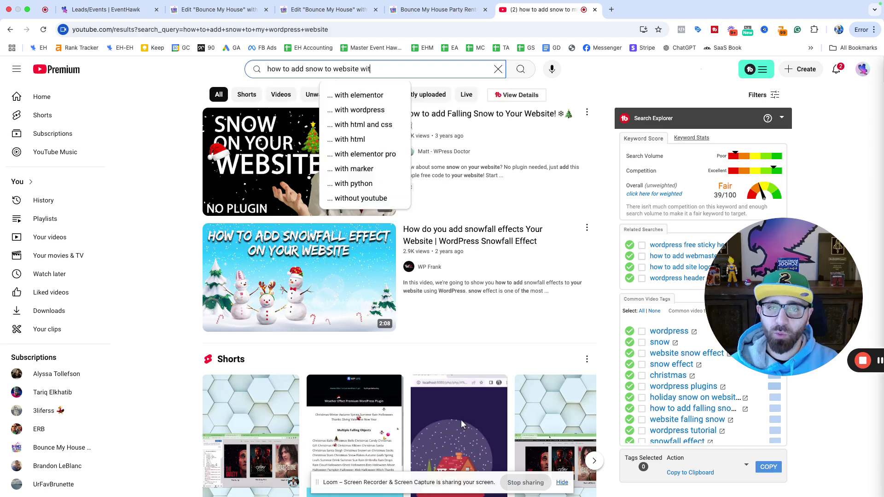
text(welementor)
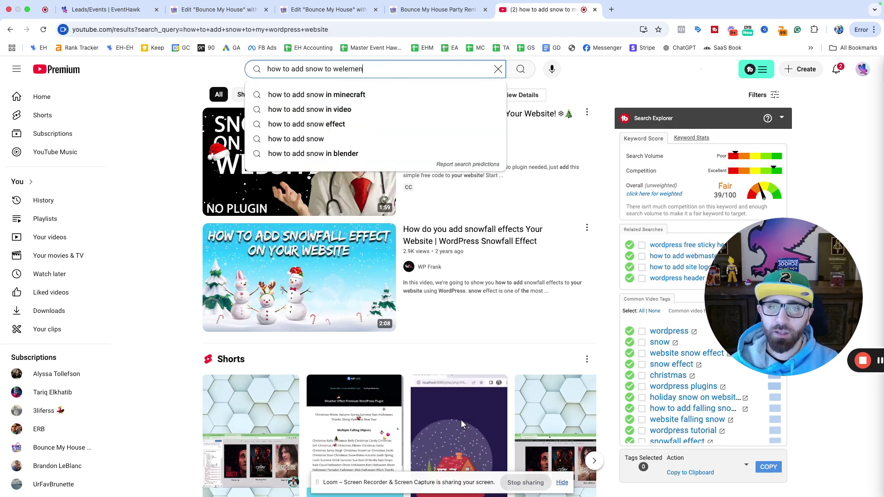
key(BackSpace)
key(BackSpace)
key(BackSpace)
key(BackSpace)
key(BackSpace)
key(BackSpace)
key(BackSpace)
key(BackSpace)
key(BackSpace)
key(BackSpace)
text(elem)
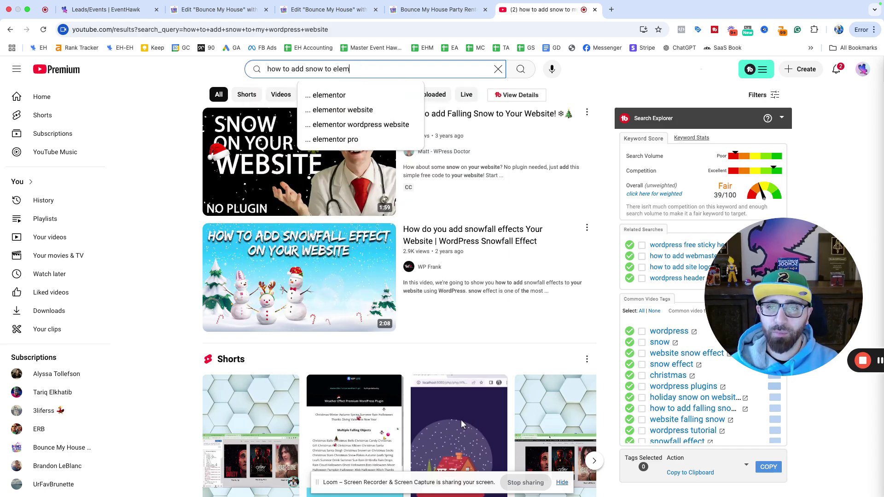
text(entor website)
key(Return)
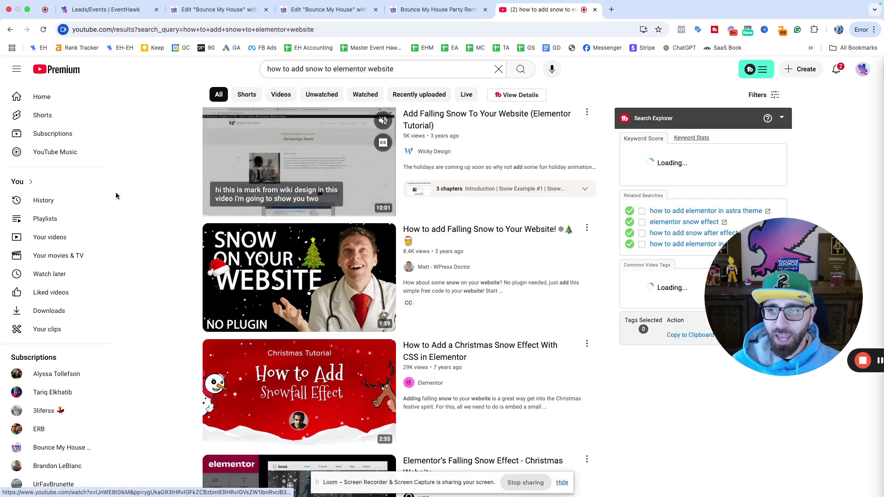
Step: Browse the Elementor snow tutorials and open the video "Elementor's Falling Snow Effect - Christmas Website"
mouse_move(233, 179)
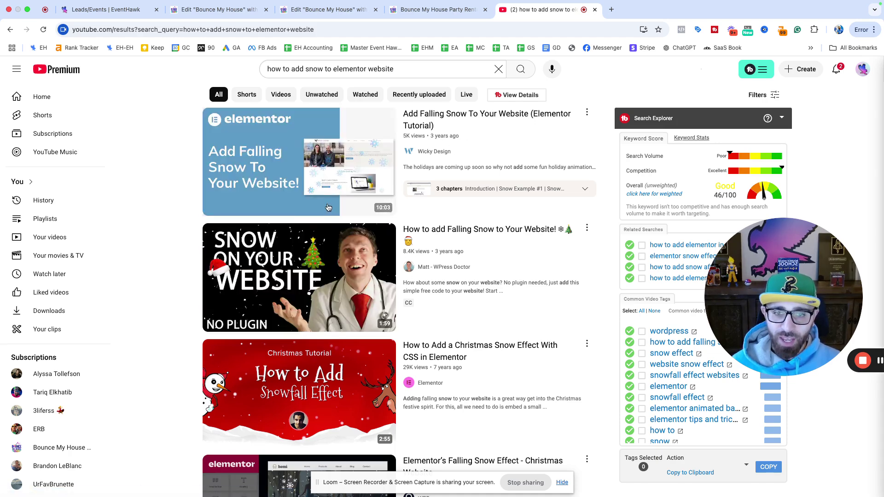
mouse_move(310, 283)
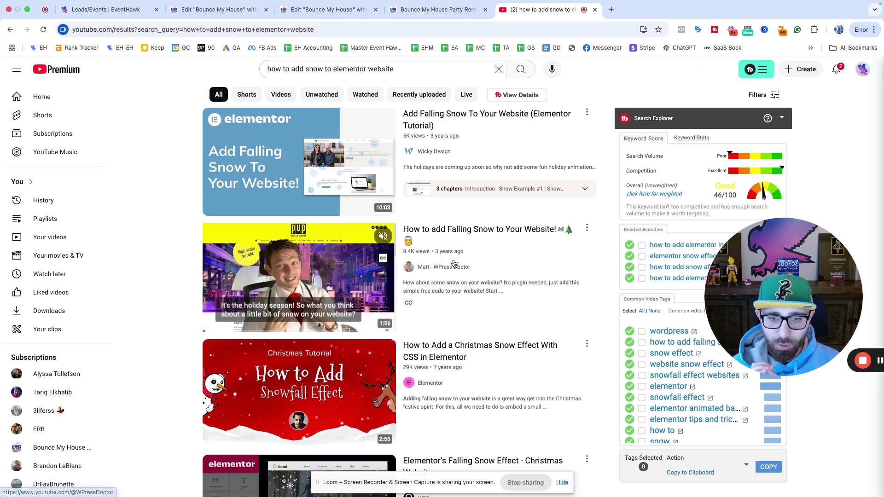
scroll(454, 263, down, 3)
scroll(454, 263, down, 5)
mouse_move(353, 361)
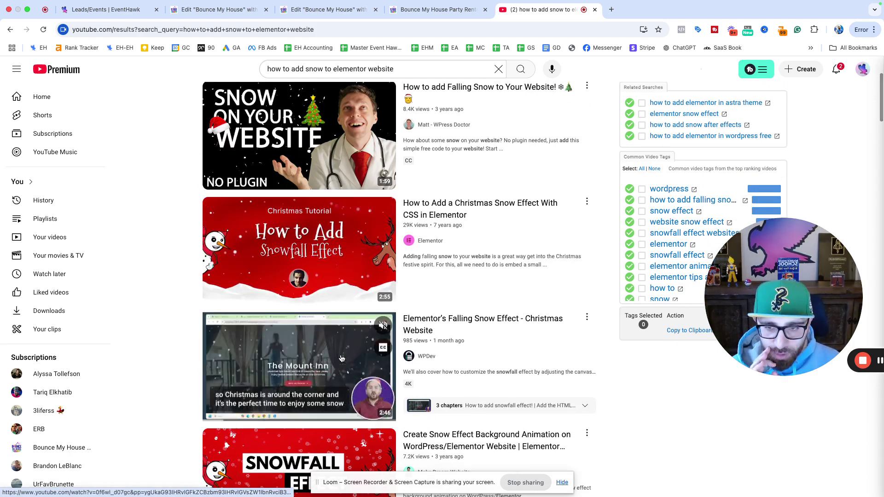
click(310, 352)
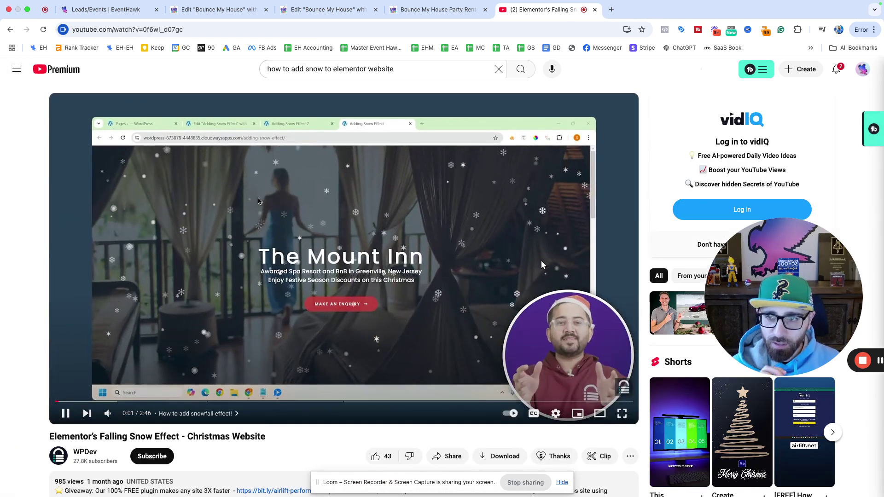
Step: Skim the video's "How to add snowfall effect!" chapter, pausing to view the example site and the Elementor HTML code
click(565, 253)
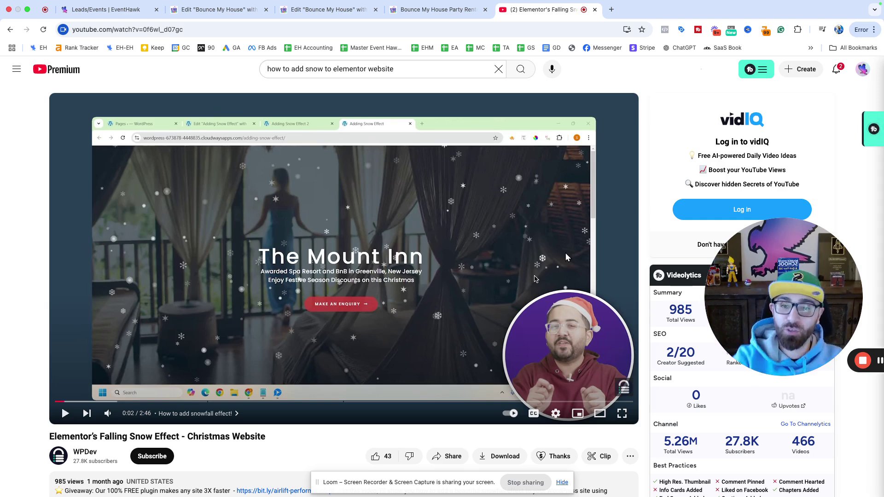
click(566, 257)
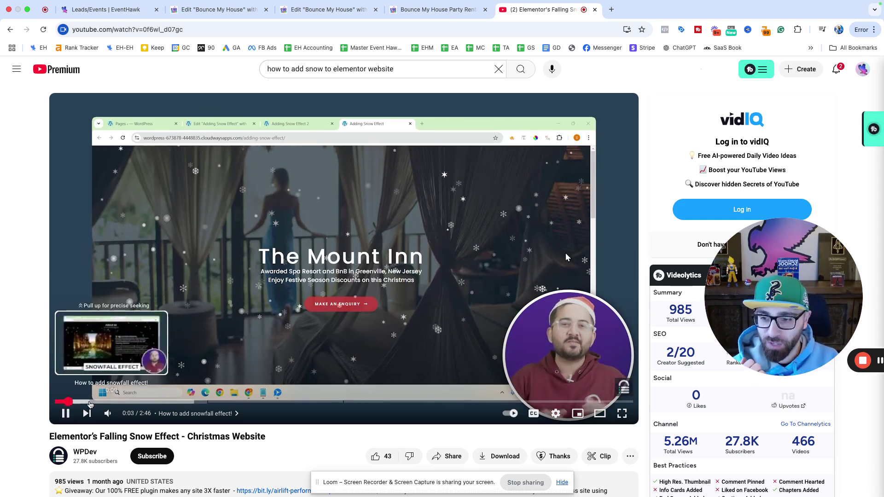
click(93, 402)
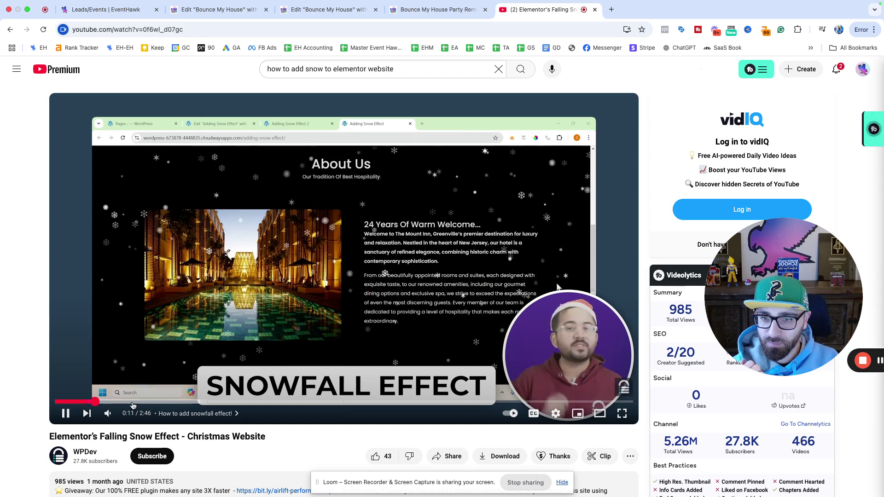
click(325, 278)
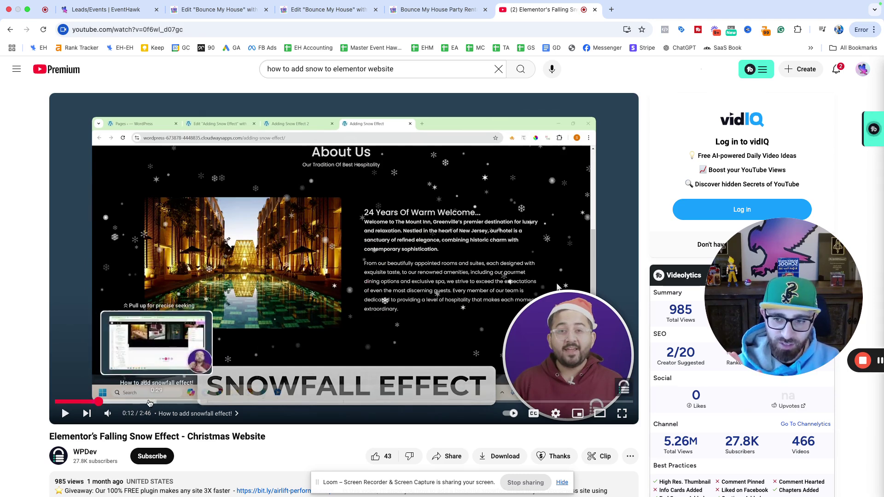
click(142, 402)
click(184, 402)
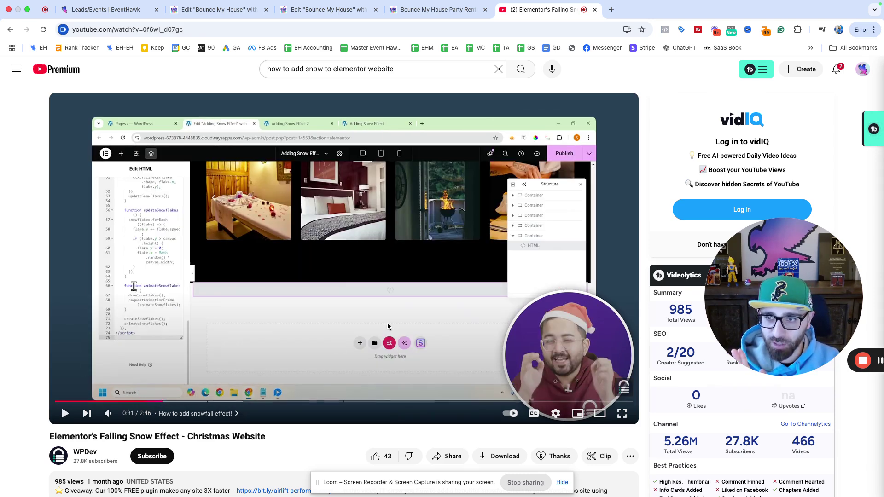
key(space)
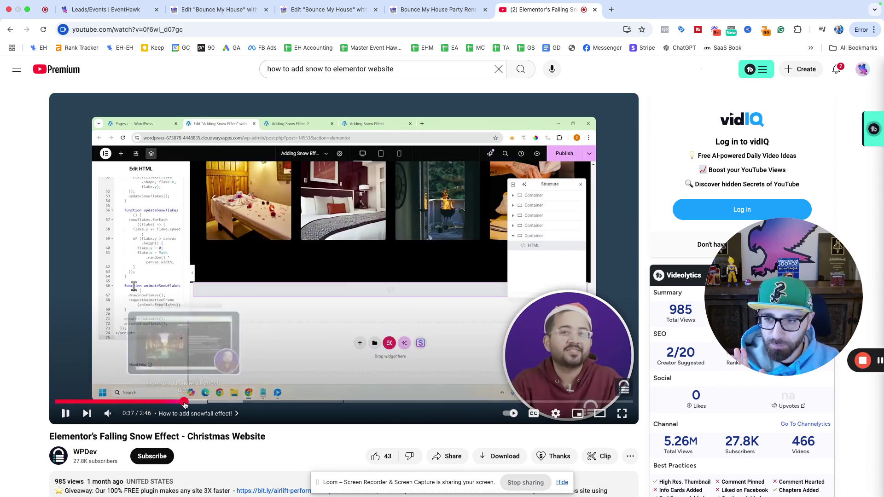
Step: Skip through the video's "Add the HTML code" chapter to the code shown in "Customize the snowfall effect"
click(208, 402)
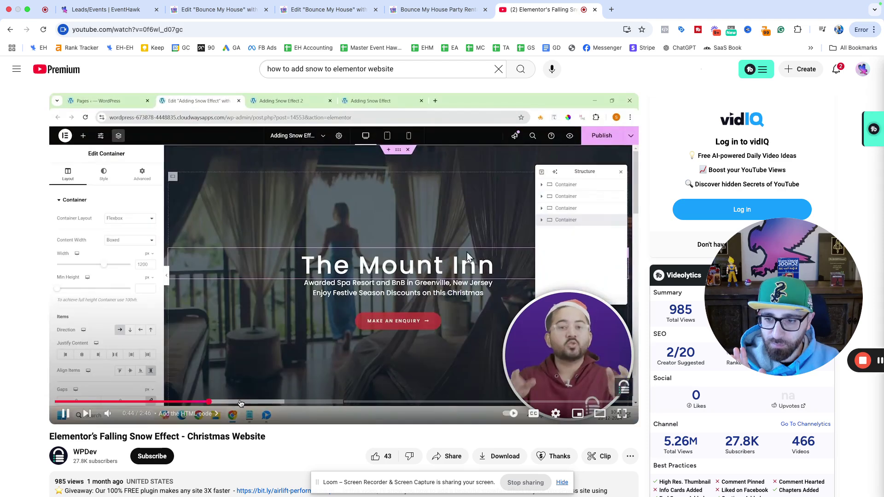
click(322, 347)
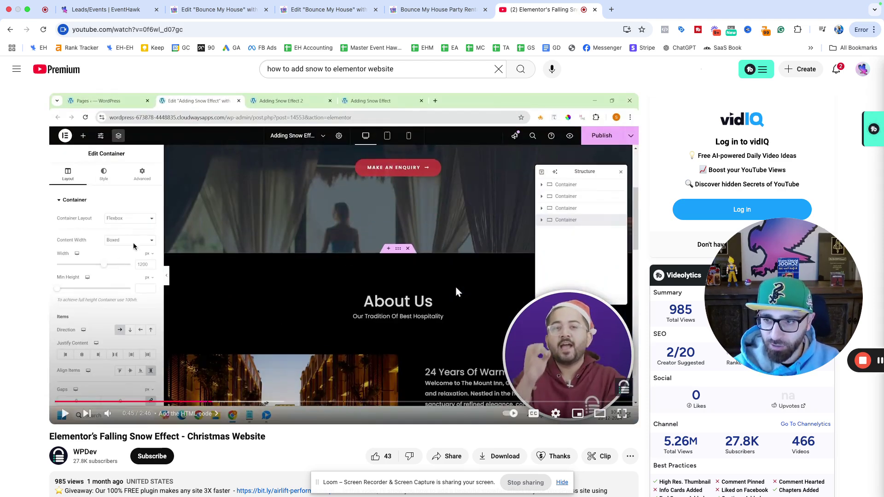
drag(216, 402, 290, 387)
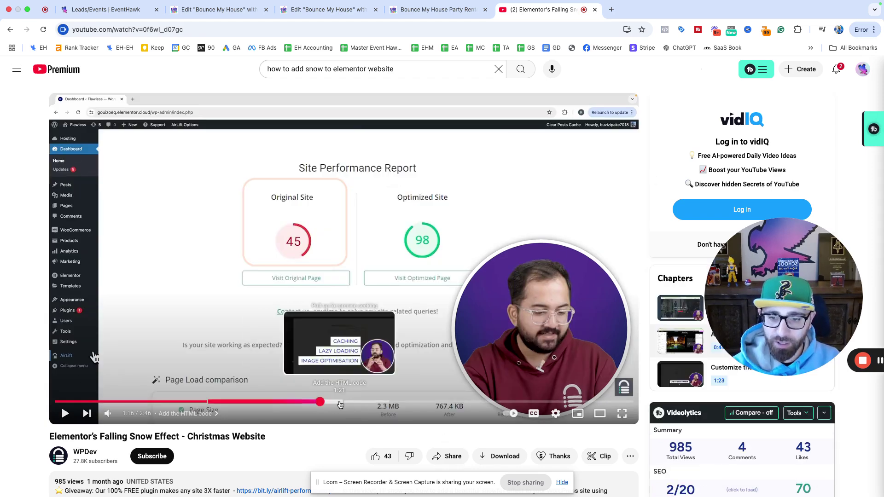
drag(363, 403, 416, 403)
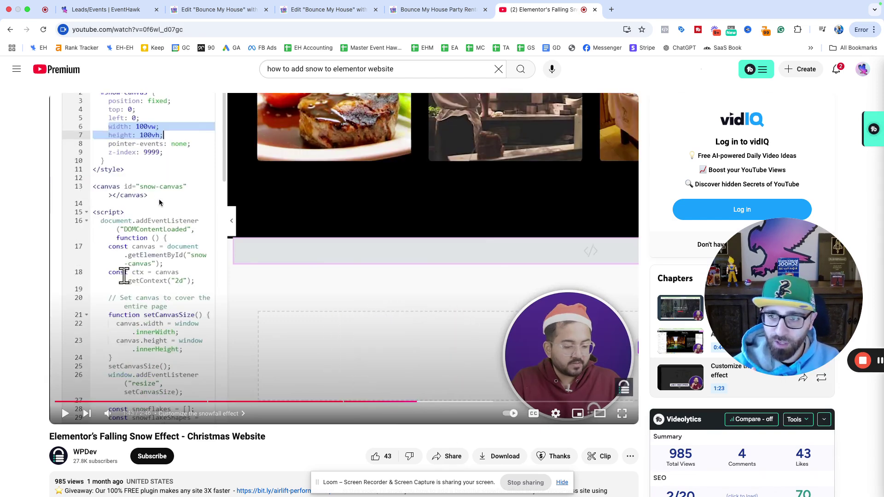
Step: Close the YouTube tab and return to the Elementor homepage editor at the statistics counters section
click(595, 10)
click(322, 9)
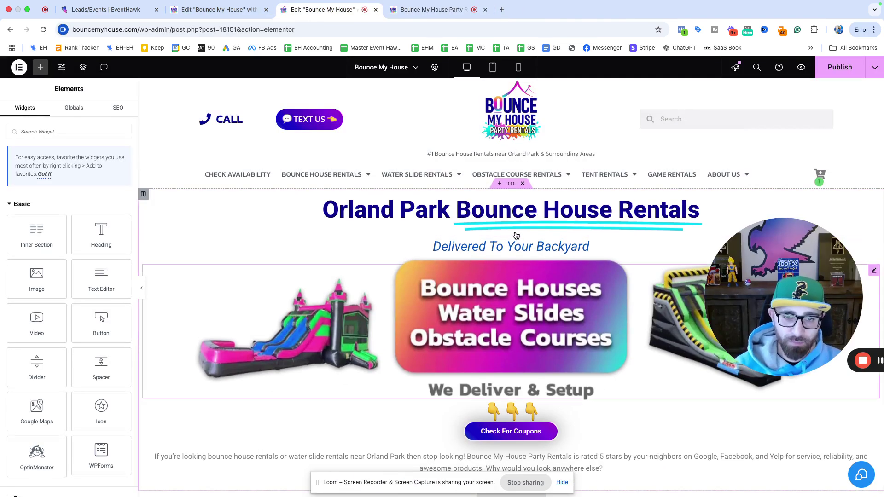
scroll(518, 235, down, 7)
scroll(520, 235, down, 2)
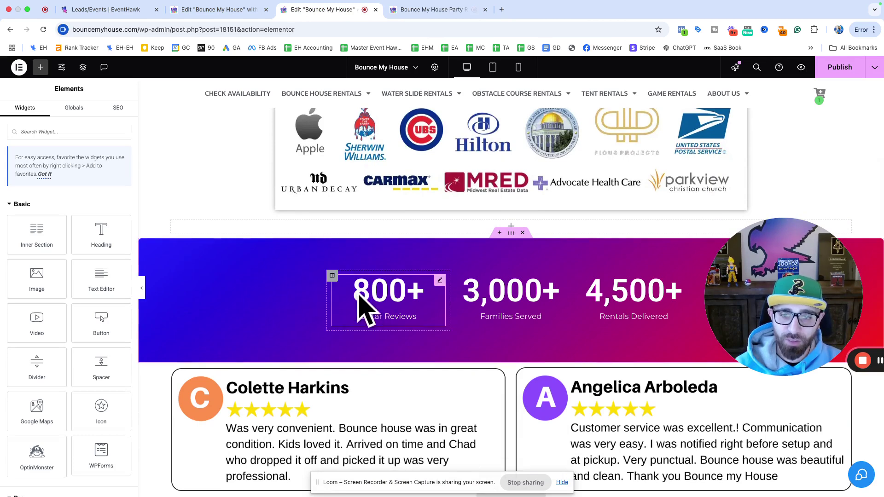
drag(864, 299, 880, 139)
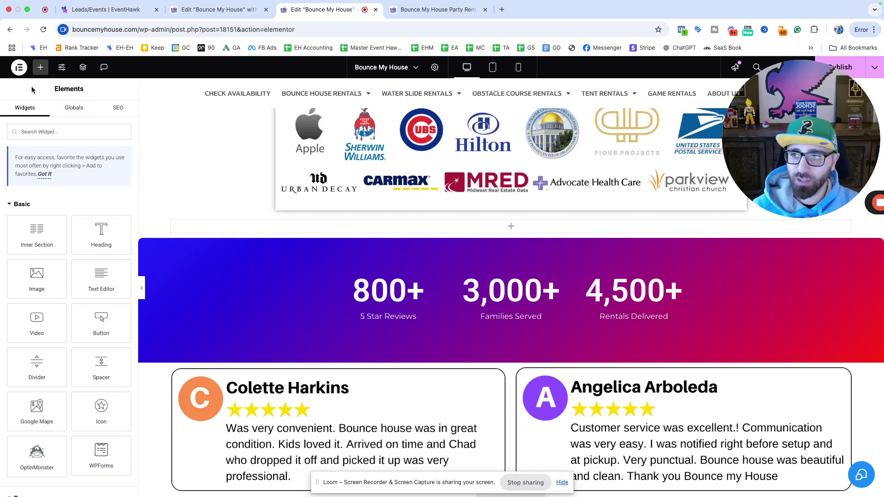
Step: Find the Countdown widget among the Pro elements and place it above the 5 Star Reviews counter in the statistics section
scroll(60, 256, down, 1)
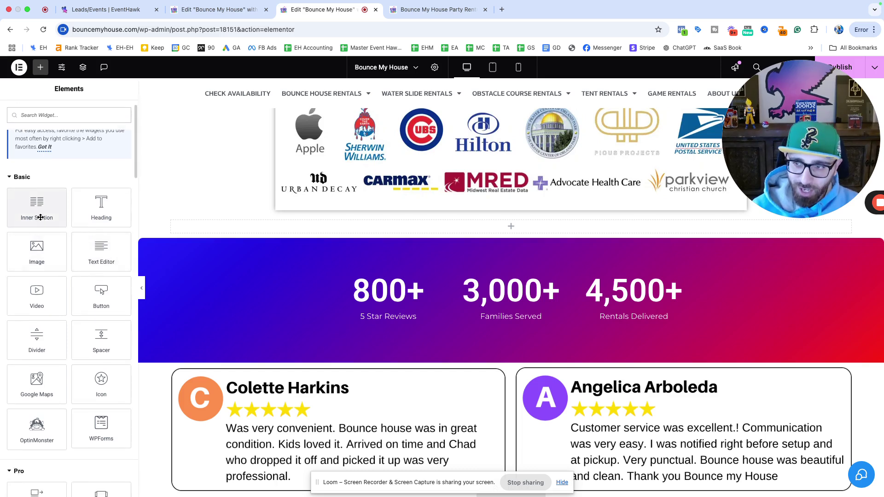
scroll(27, 212, down, 1)
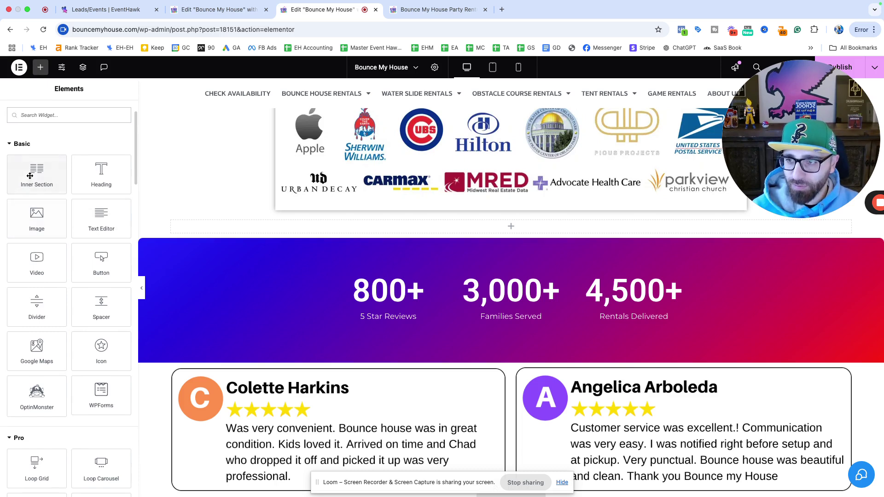
scroll(32, 232, down, 3)
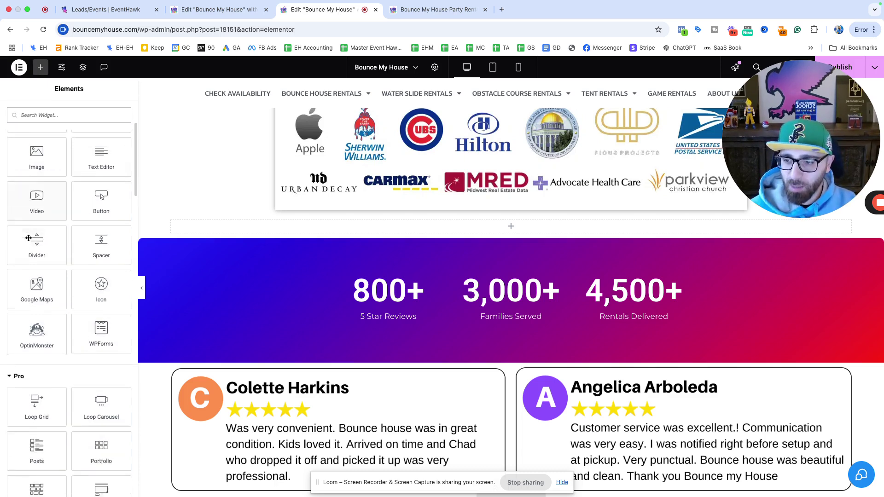
scroll(39, 371, down, 2)
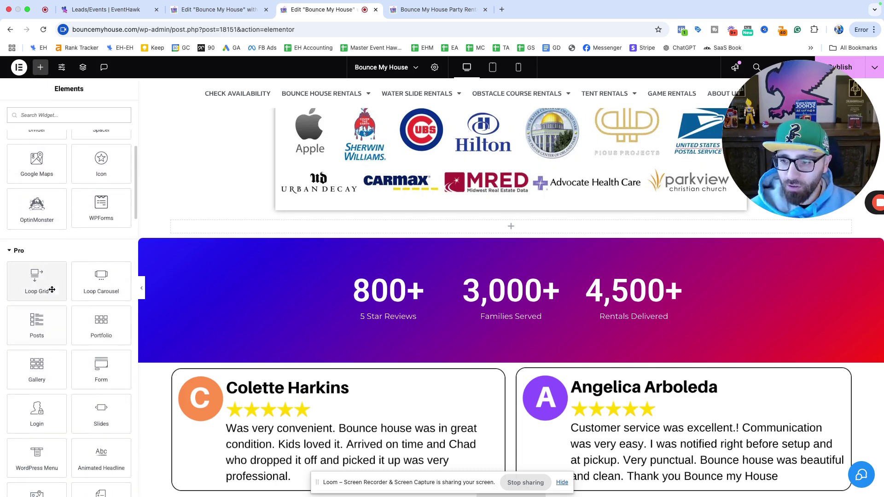
scroll(92, 382, down, 2)
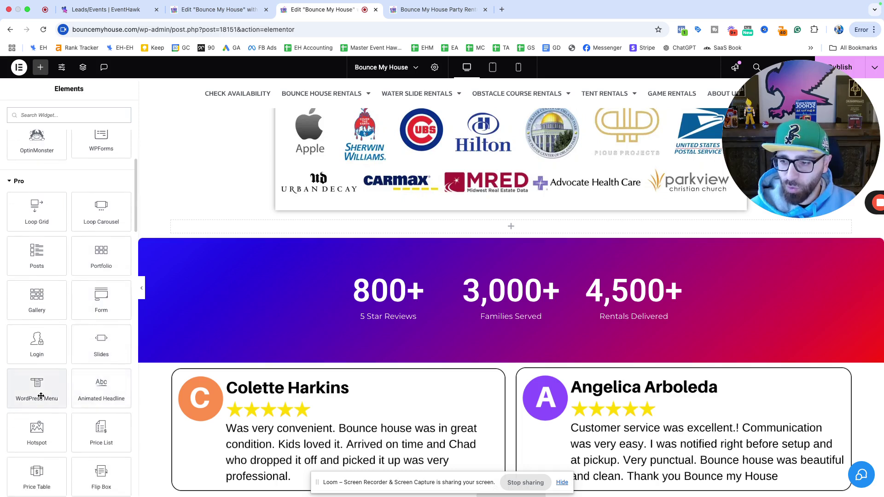
scroll(41, 396, down, 1)
scroll(41, 396, down, 3)
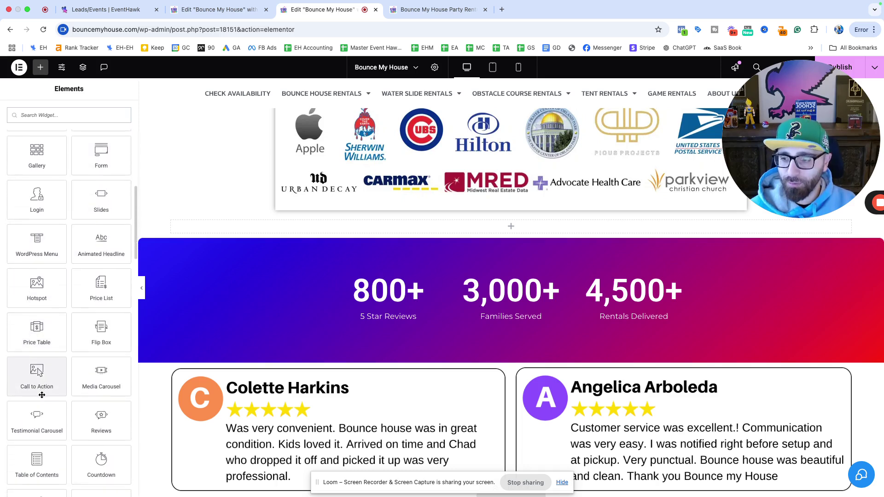
scroll(41, 395, down, 1)
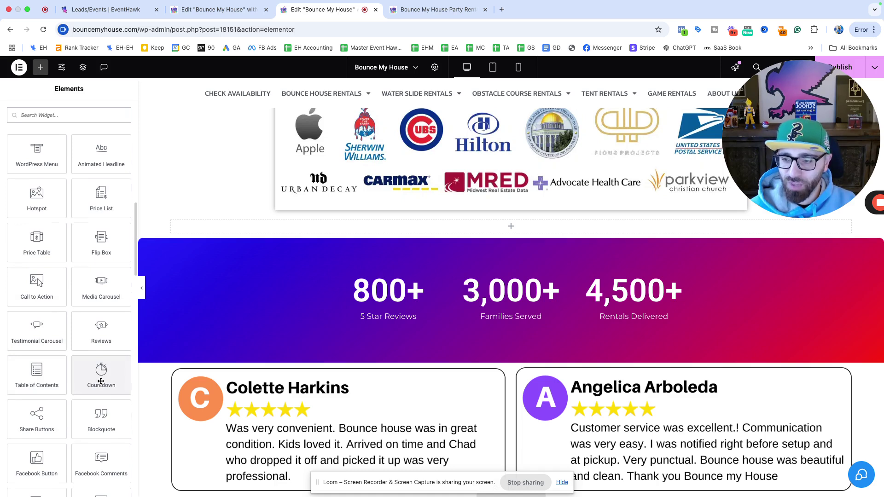
drag(98, 381, 412, 281)
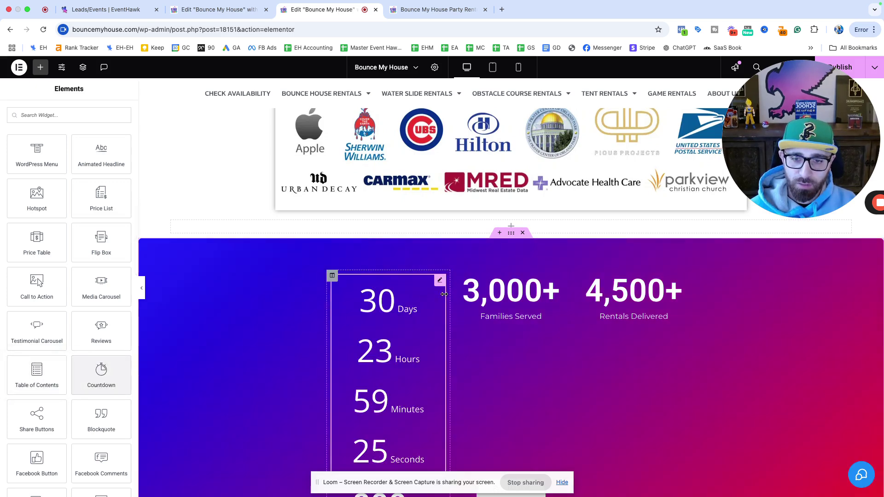
Step: Delete the Countdown widget above the 5 Star Reviews counter in the statistics section
scroll(440, 283, down, 2)
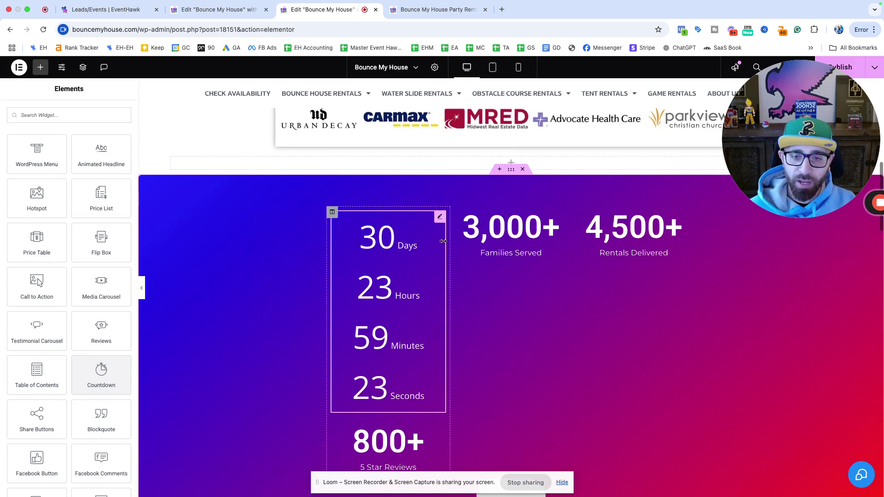
right_click(440, 220)
key(Escape)
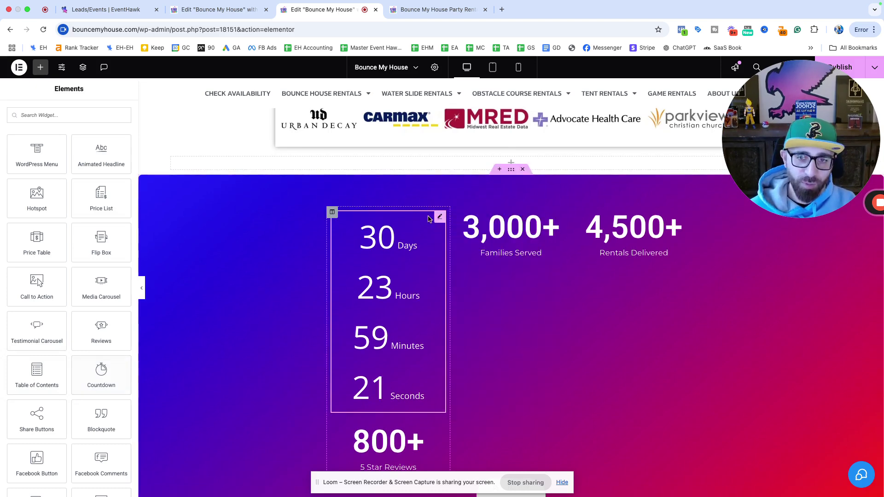
right_click(439, 219)
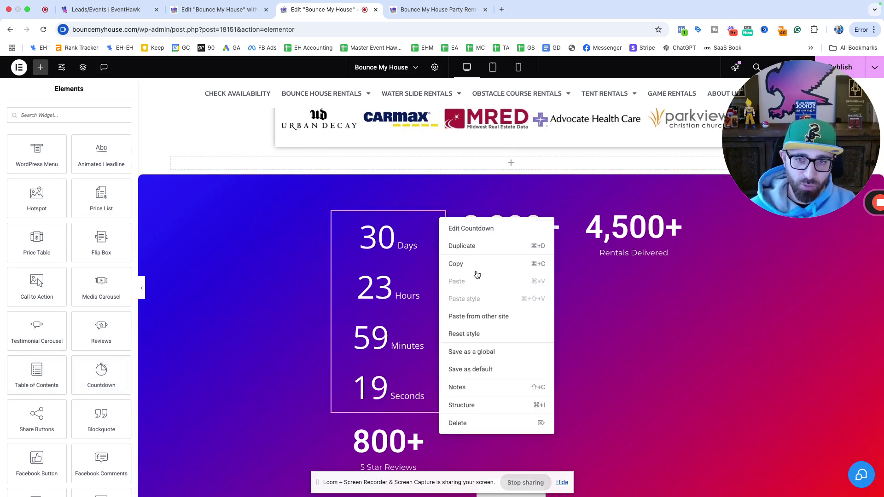
click(462, 422)
Step: Find the Counter widget among the General elements and place it above the 5 Star Reviews counter
scroll(68, 381, down, 3)
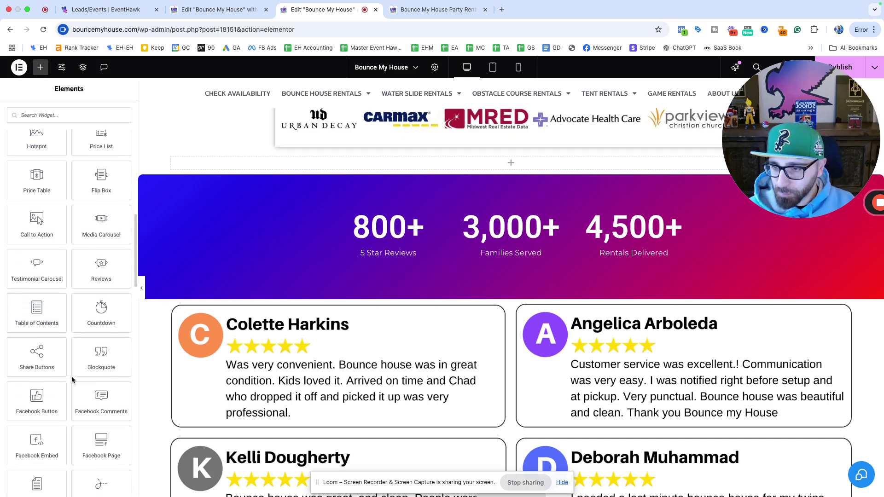
scroll(105, 361, down, 3)
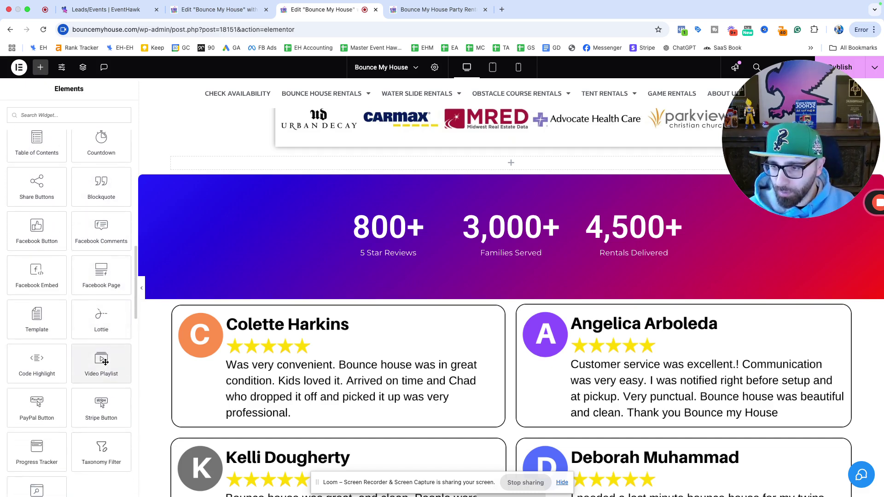
scroll(105, 362, down, 4)
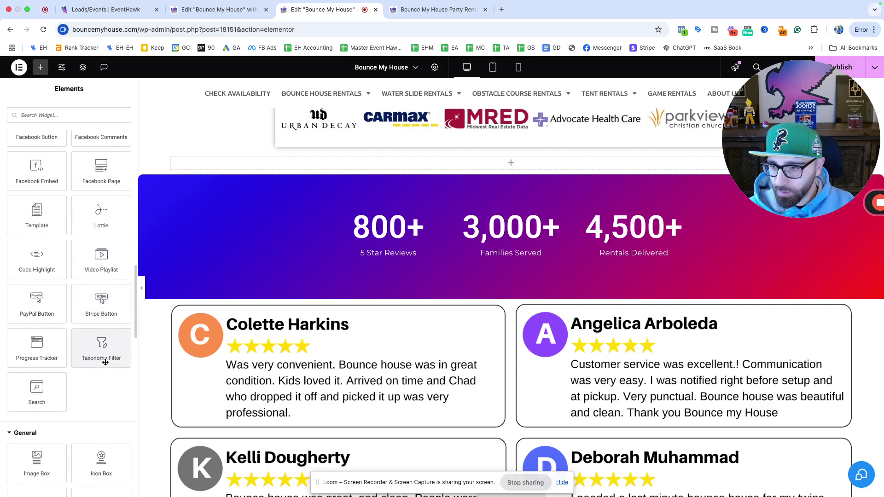
scroll(105, 361, down, 1)
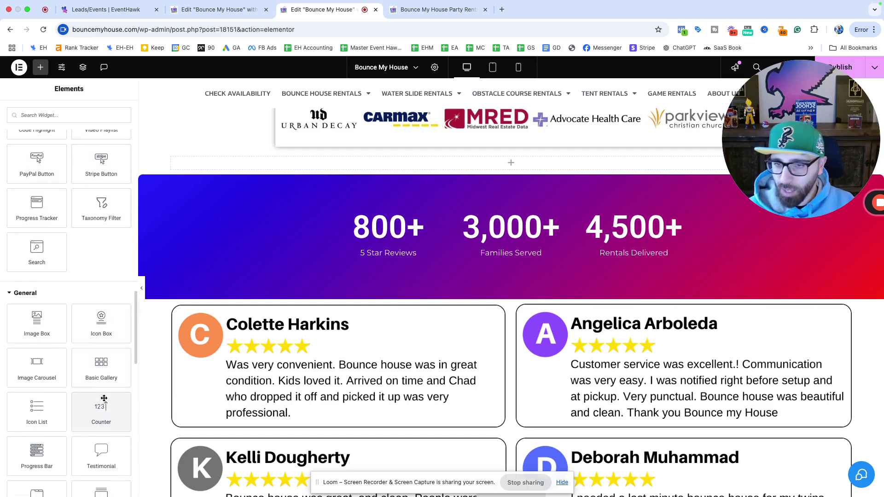
drag(102, 406, 401, 184)
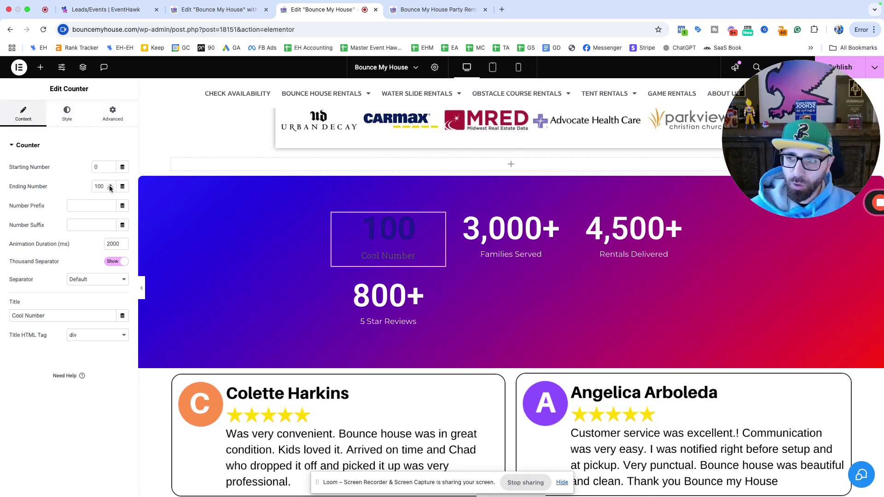
Step: Set the new counter's ending number to 800 and its number suffix to +, keeping the animation duration at 2000 ms
text(0)
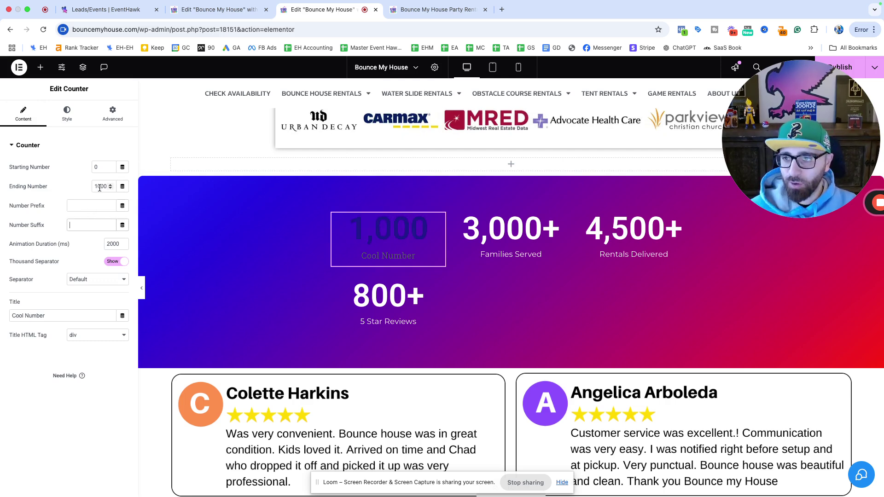
text(8)
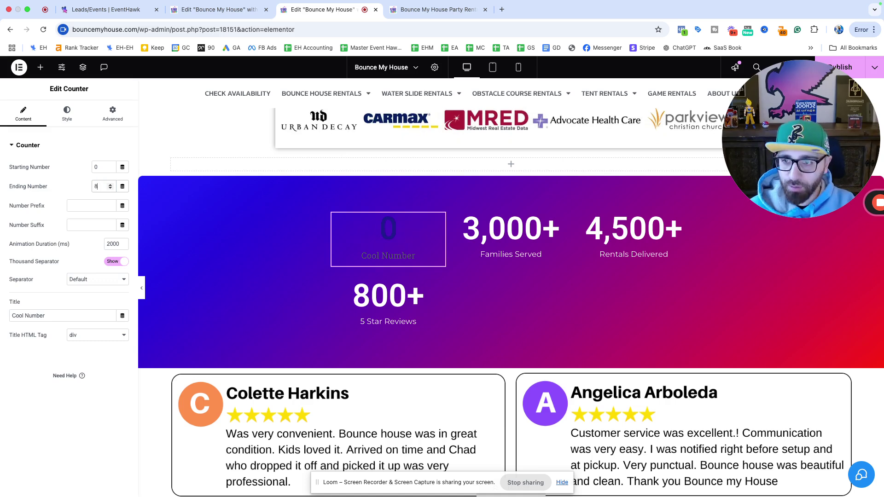
click(90, 225)
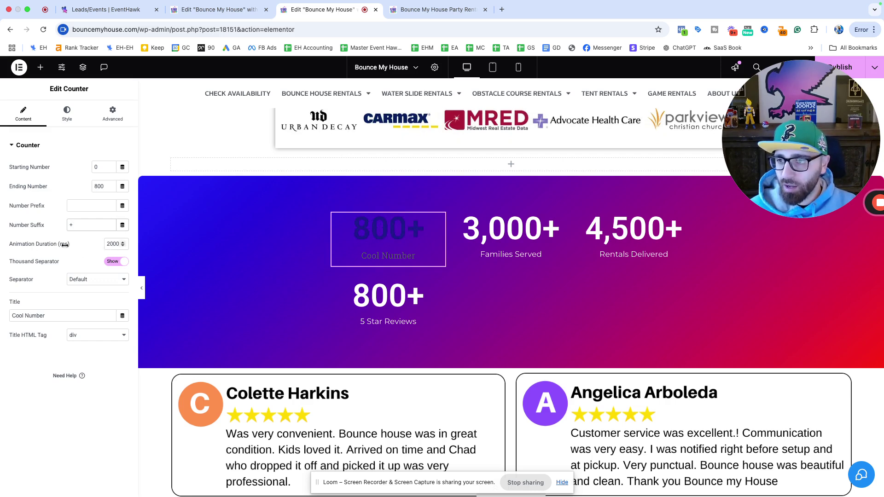
click(108, 243)
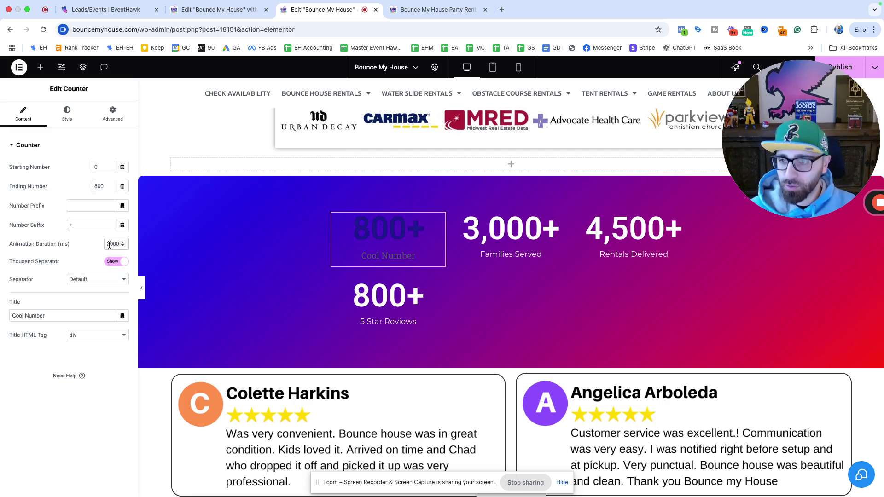
text(6)
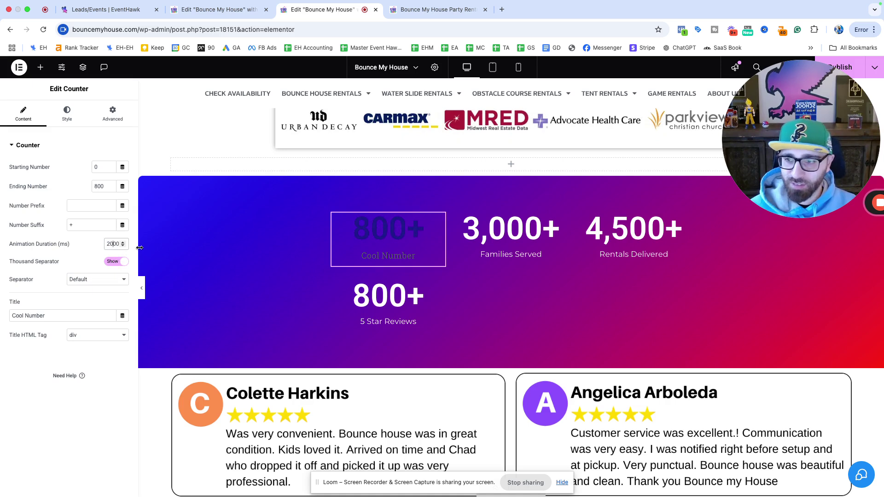
Step: Set the counter's ending number to 8000 and toggle the thousand separator off and back on to compare
click(116, 262)
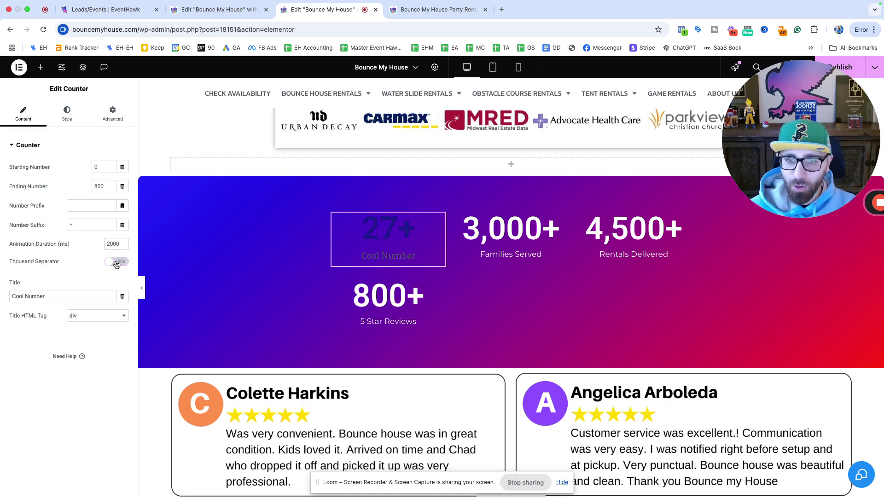
click(117, 262)
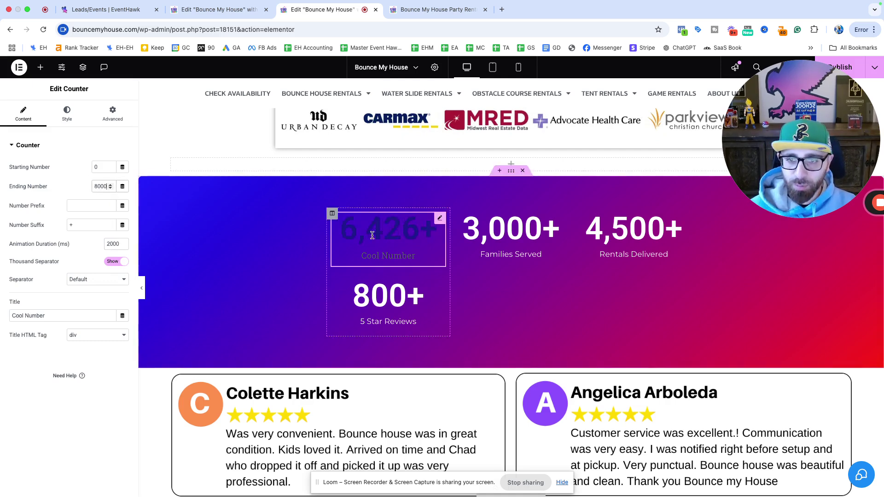
click(118, 262)
click(119, 263)
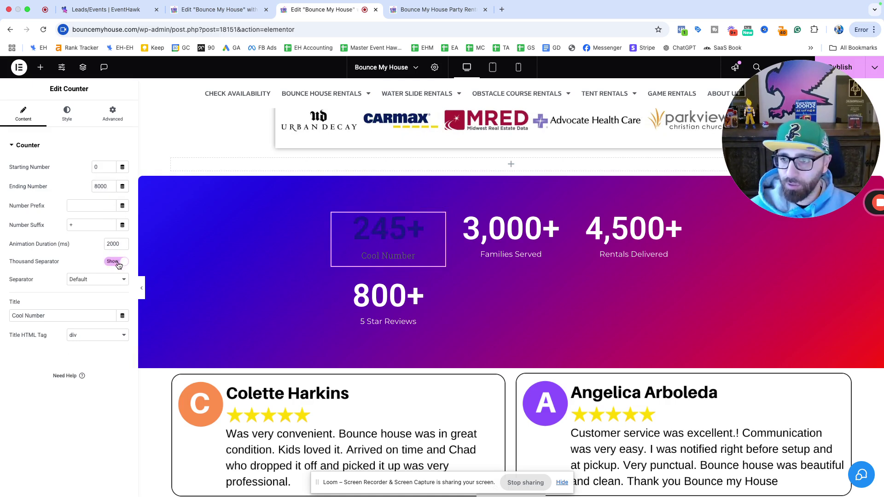
Step: Try the Dot style for the thousand separator, then restore the Default separator
click(92, 281)
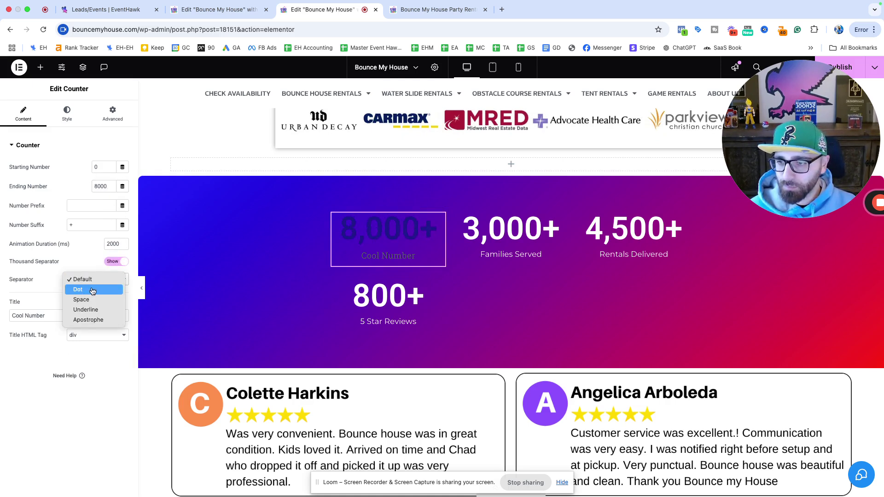
click(93, 291)
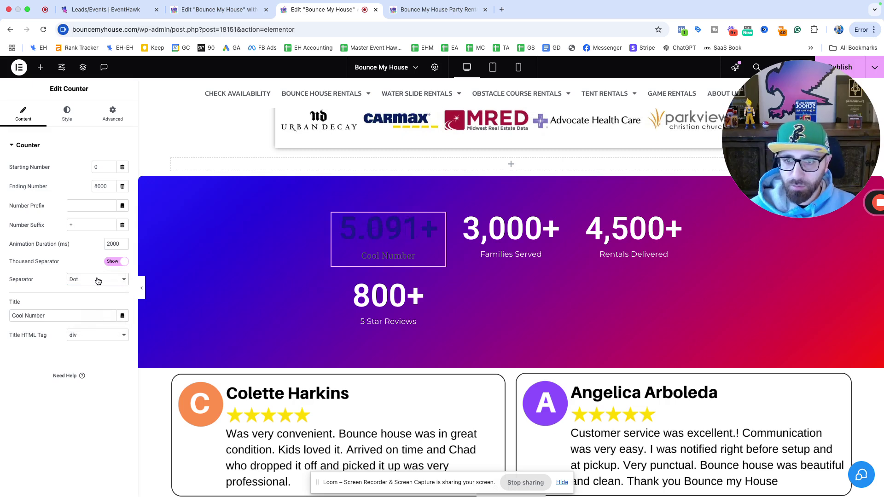
click(98, 281)
click(76, 267)
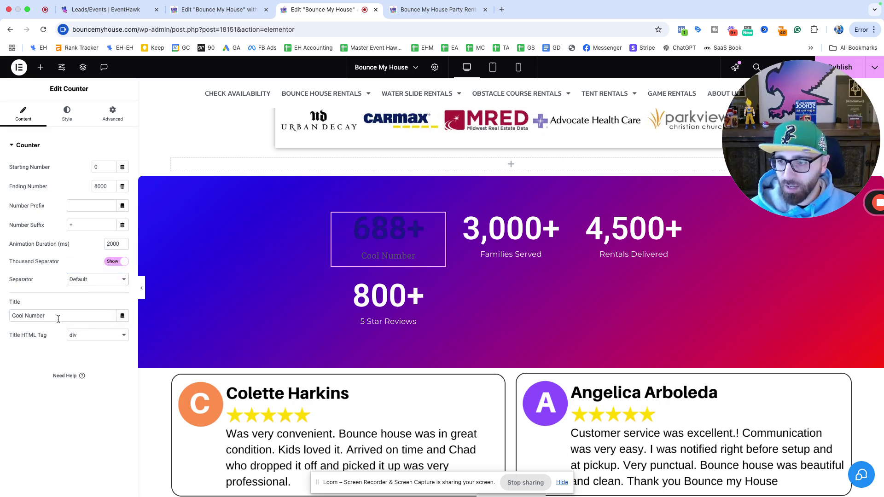
Step: Replace the new counter's title with "Five Star Reviews"
drag(57, 318, 5, 316)
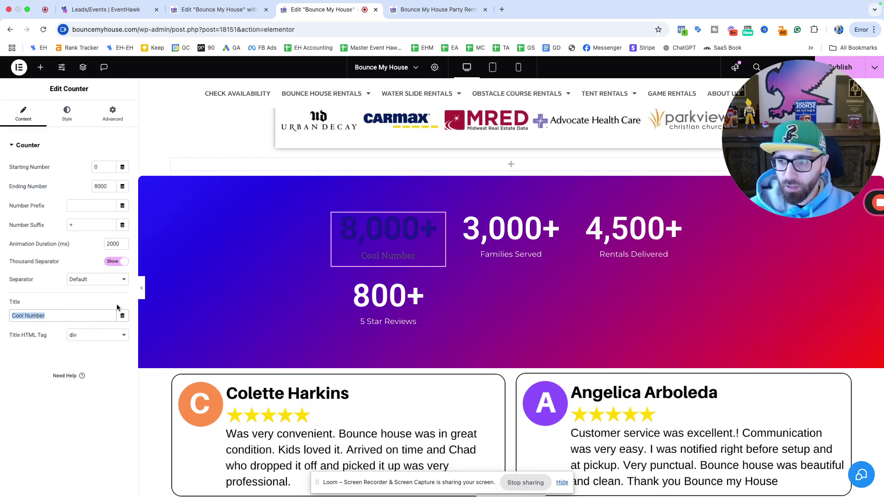
text(Five Star Re)
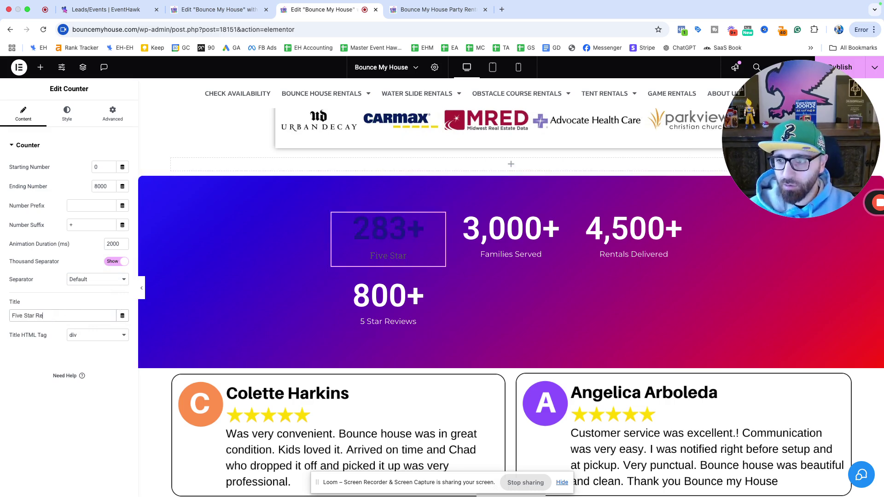
text(views)
click(367, 257)
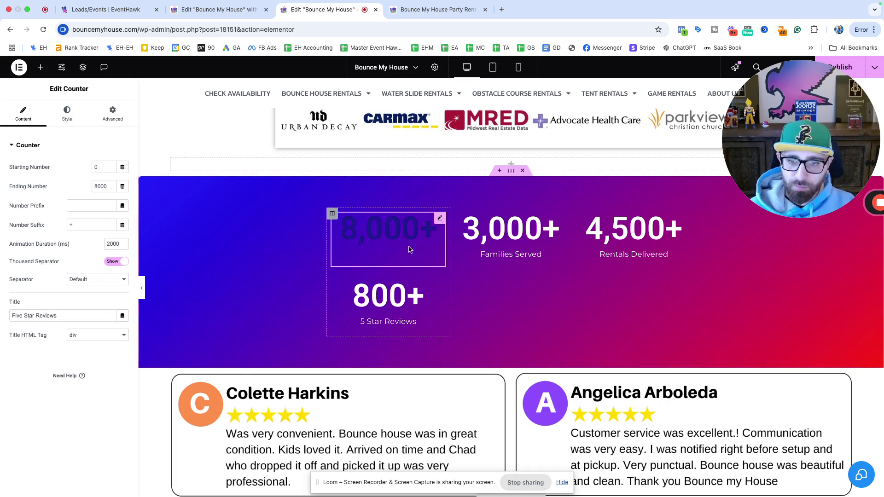
drag(57, 316, 11, 316)
key(BackSpace)
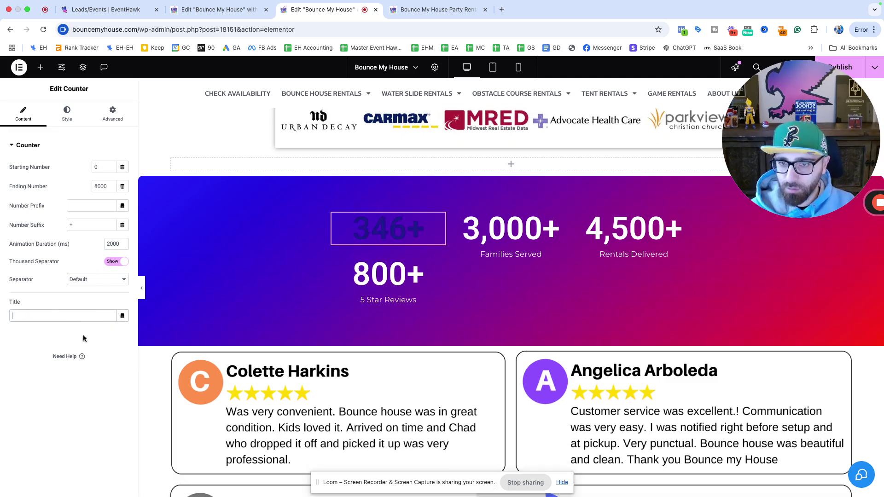
text(Five )
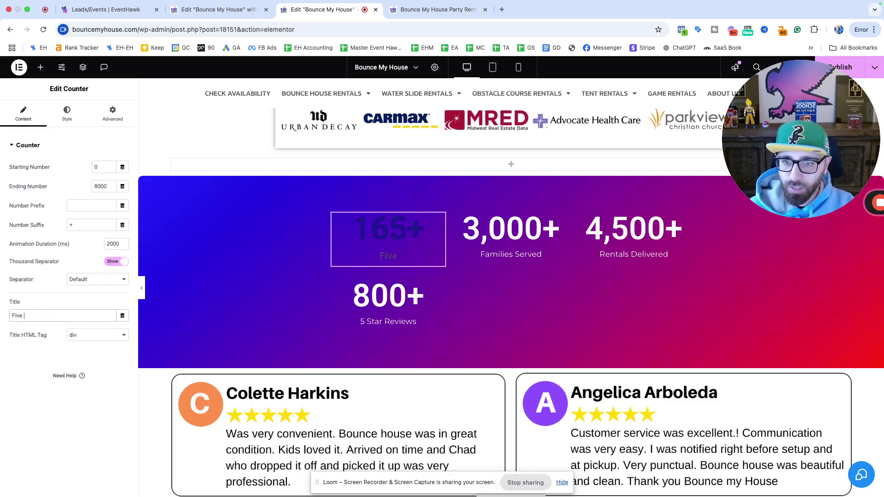
text(Star Reviews)
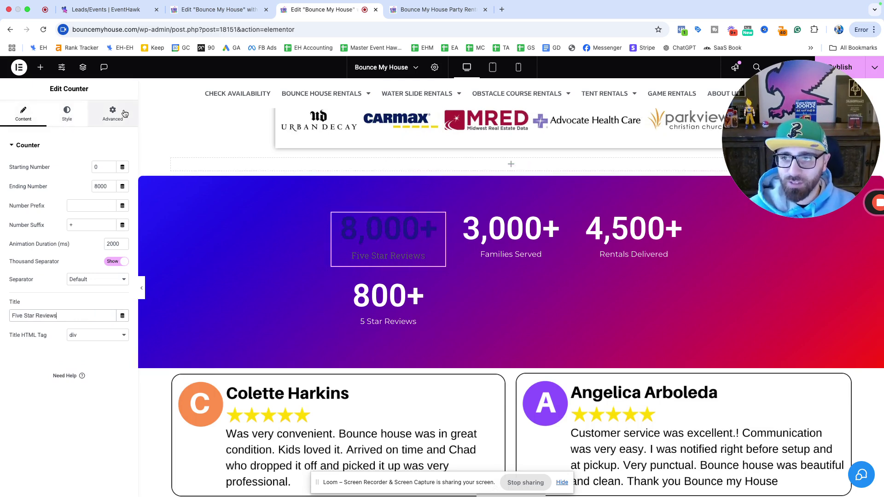
Step: Try the title above the number in the counter's style settings, then position it below the number
click(80, 116)
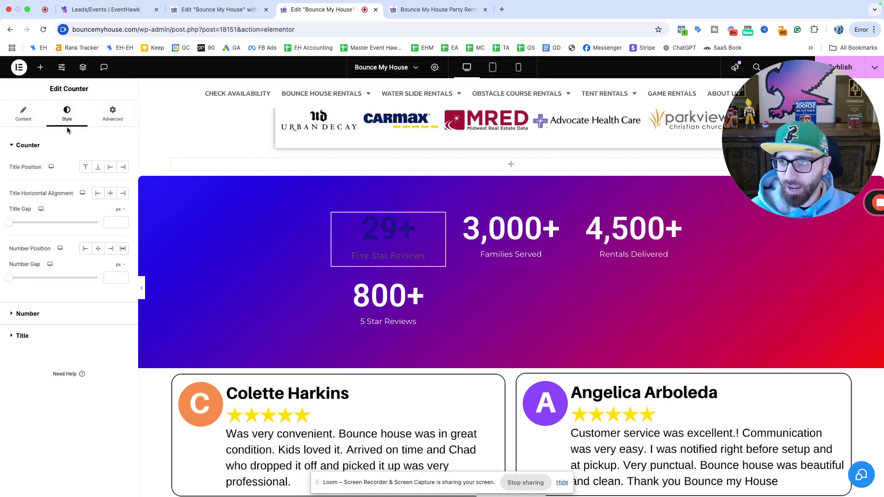
click(87, 169)
click(93, 170)
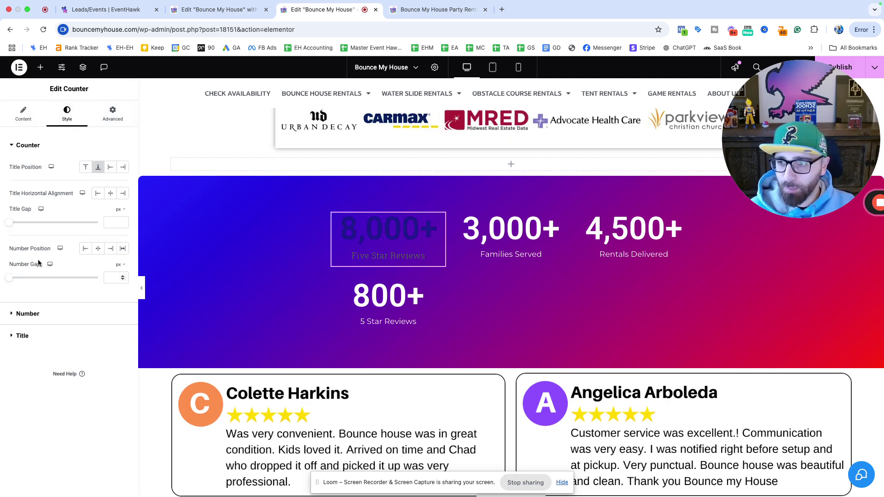
Step: Change the text color of the counter's number to white
click(45, 315)
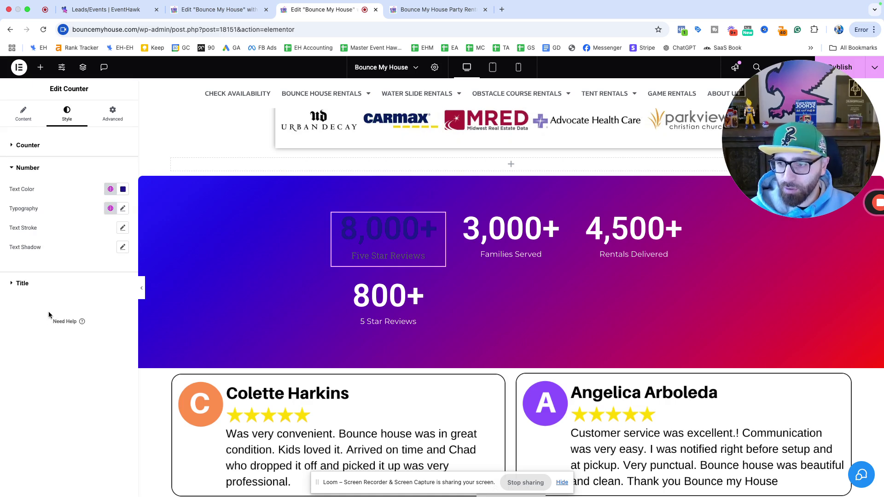
click(122, 190)
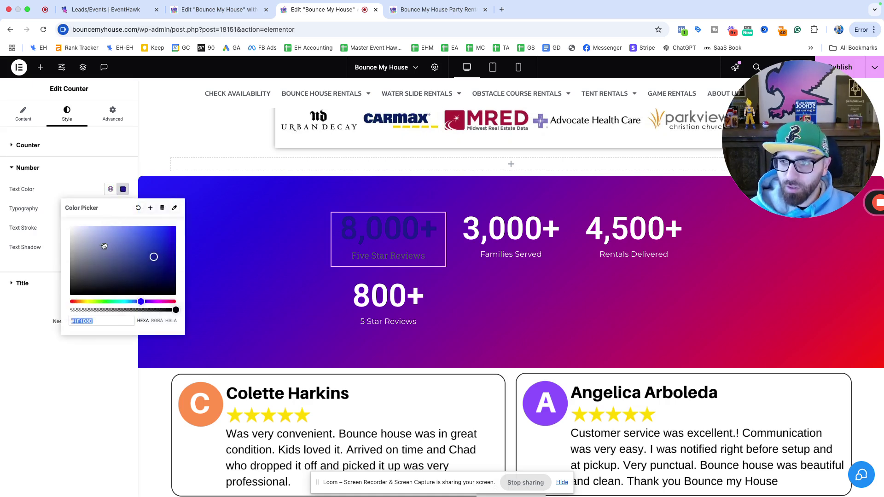
drag(106, 247, 71, 225)
click(72, 360)
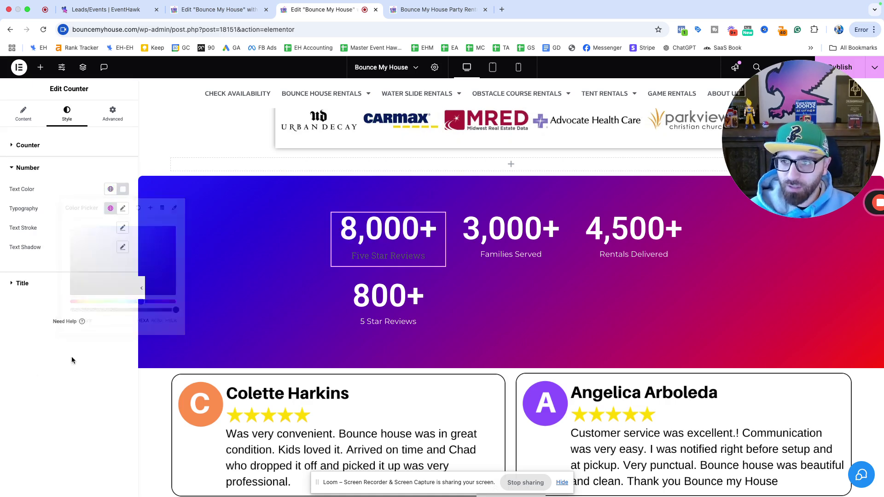
Step: Examine the typography options and the list of global fonts available for the counter's number
click(122, 209)
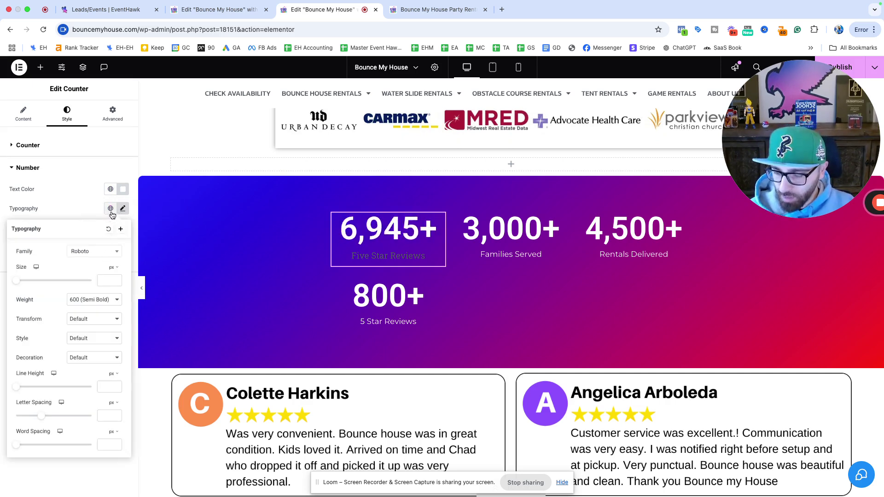
click(110, 210)
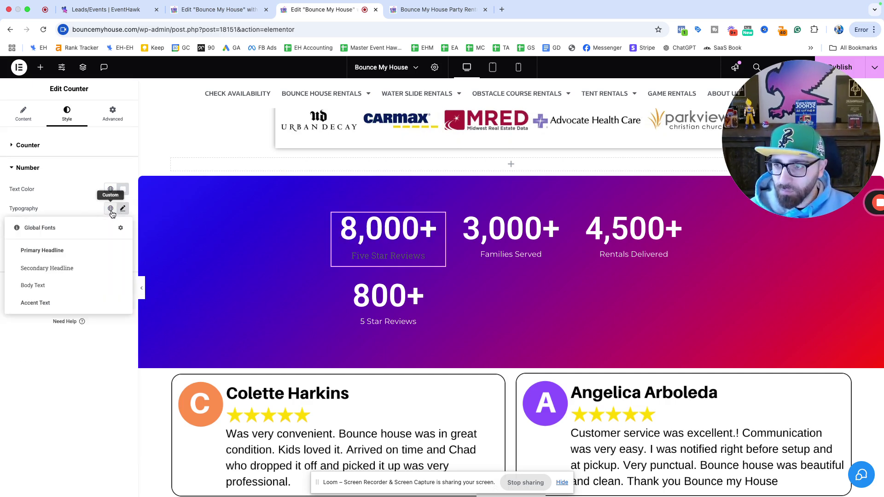
click(111, 209)
click(122, 208)
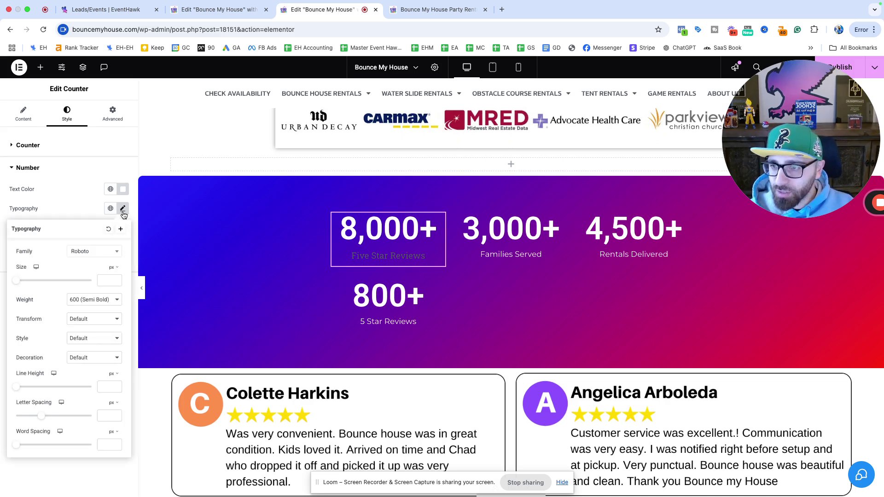
click(58, 203)
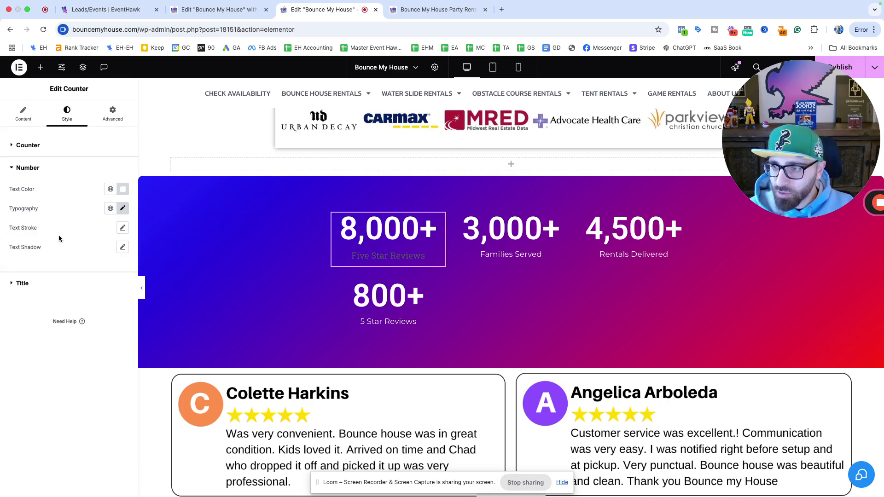
Step: Change the text color of the Five Star Reviews counter's title to white, then return to its content settings
click(88, 285)
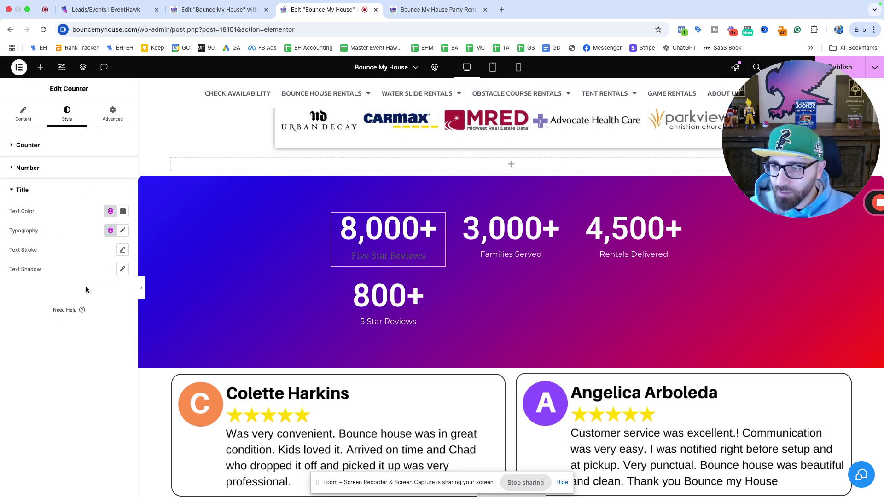
click(122, 212)
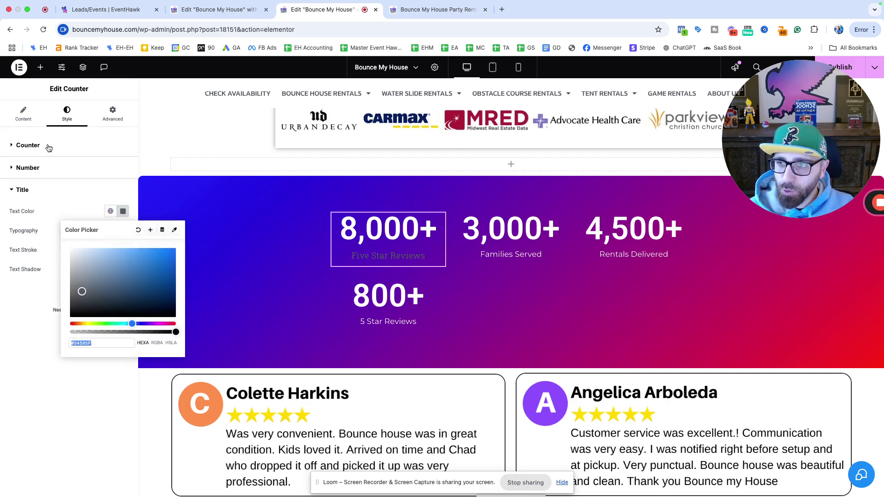
drag(96, 274, 47, 233)
click(4, 324)
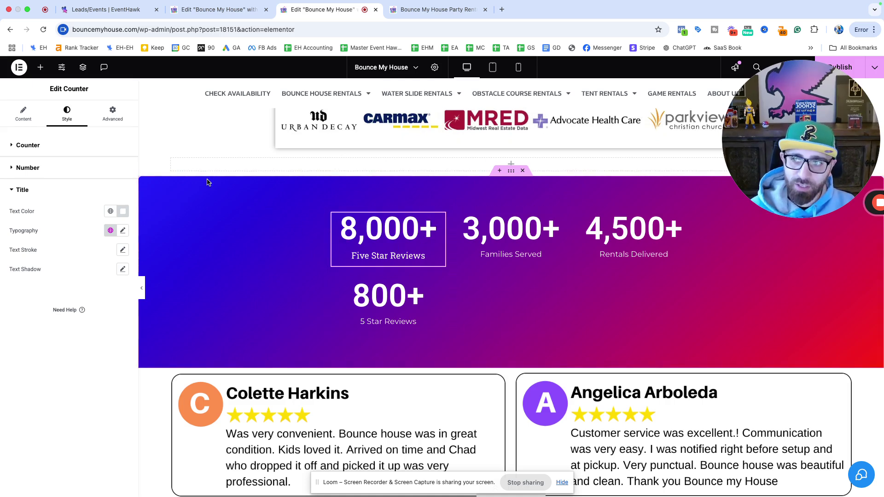
click(23, 113)
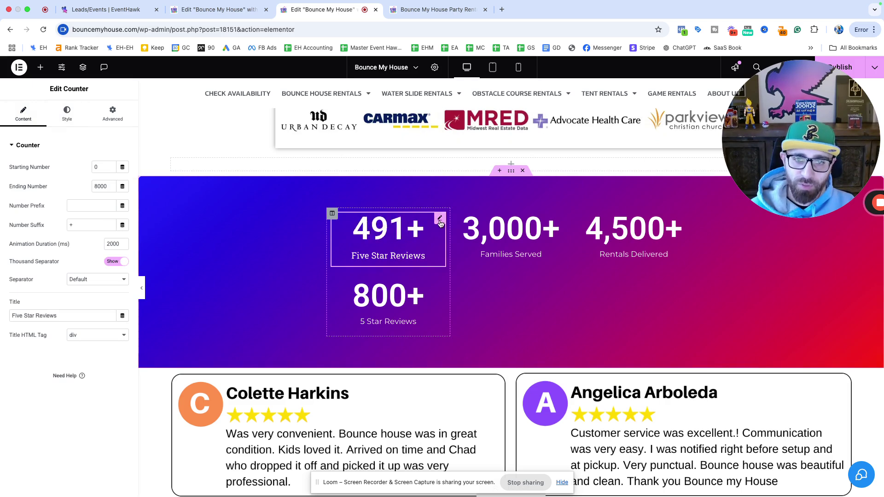
mouse_move(440, 223)
mouse_down()
mouse_move(560, 277)
mouse_move(470, 220)
mouse_move(437, 217)
mouse_up()
Step: Search the widgets for "button" and add a Button widget directly below the Check For Coupons button
scroll(478, 253, up, 5)
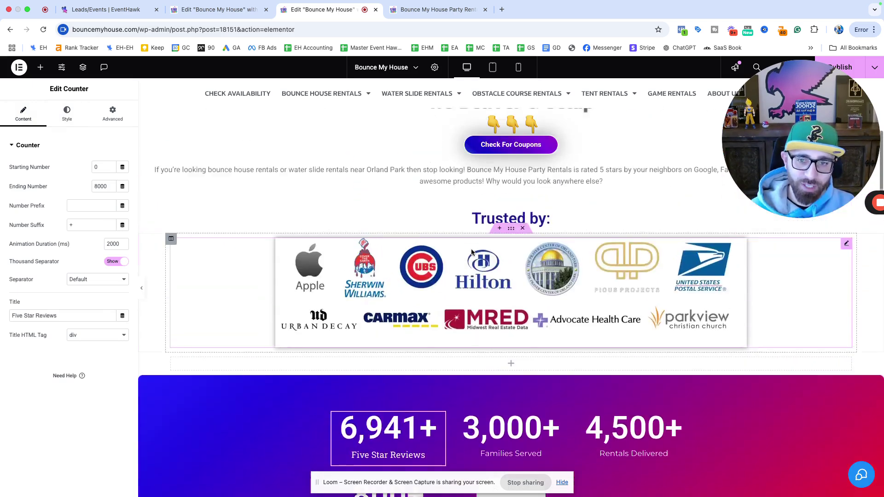
scroll(471, 251, up, 6)
scroll(537, 406, down, 2)
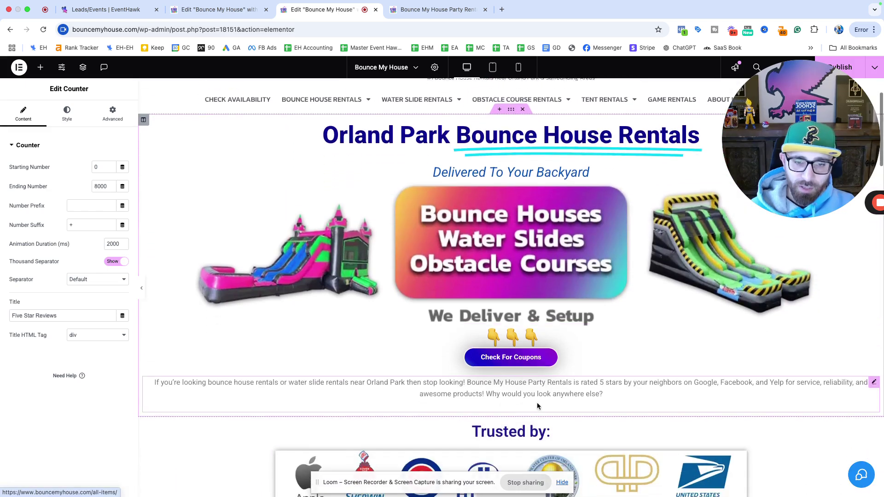
click(525, 358)
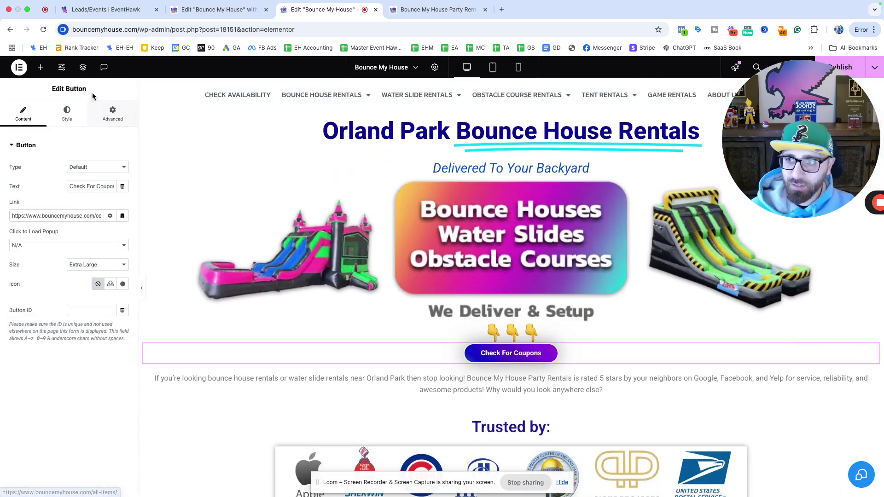
click(40, 67)
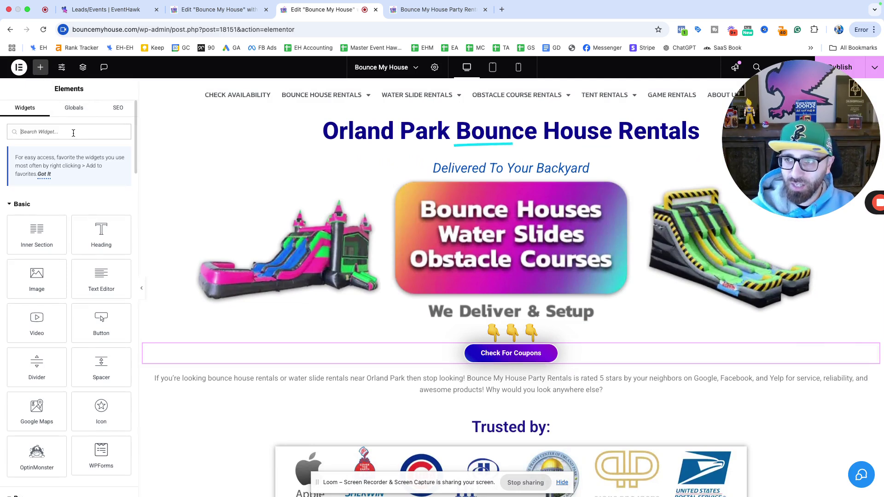
text(button)
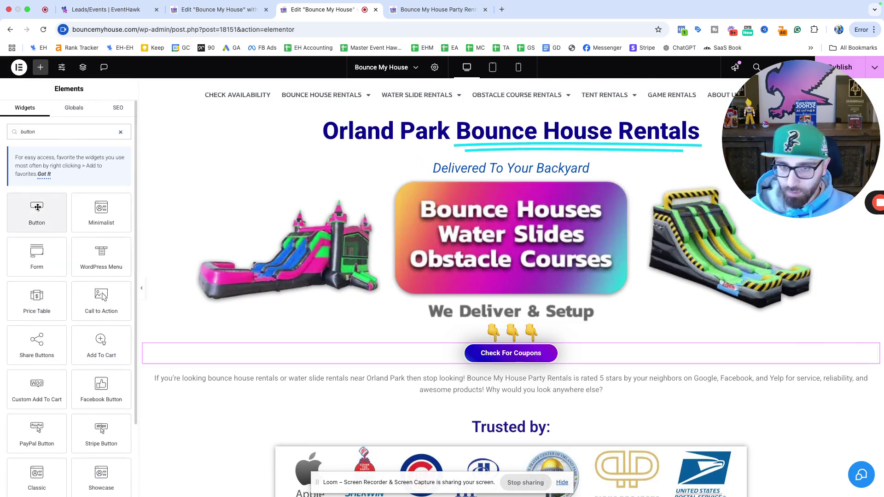
drag(38, 207, 537, 362)
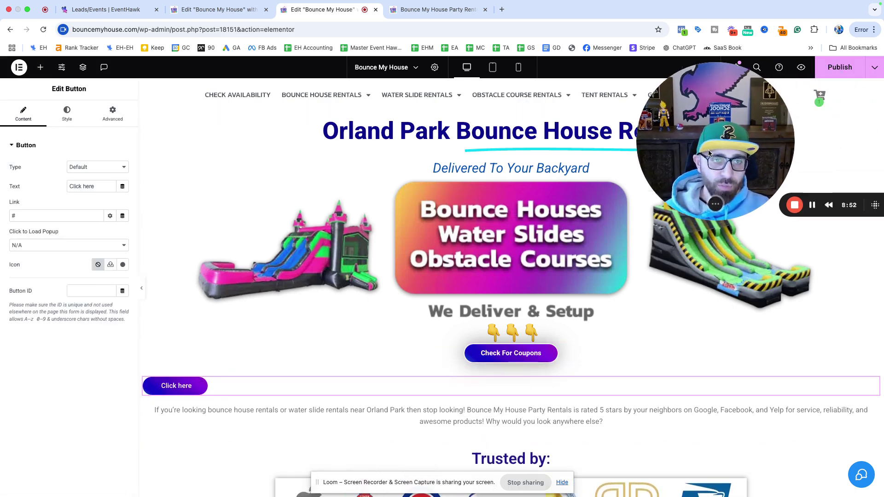
Step: Delete the "Click here" button below the Check For Coupons button
drag(708, 150, 595, 159)
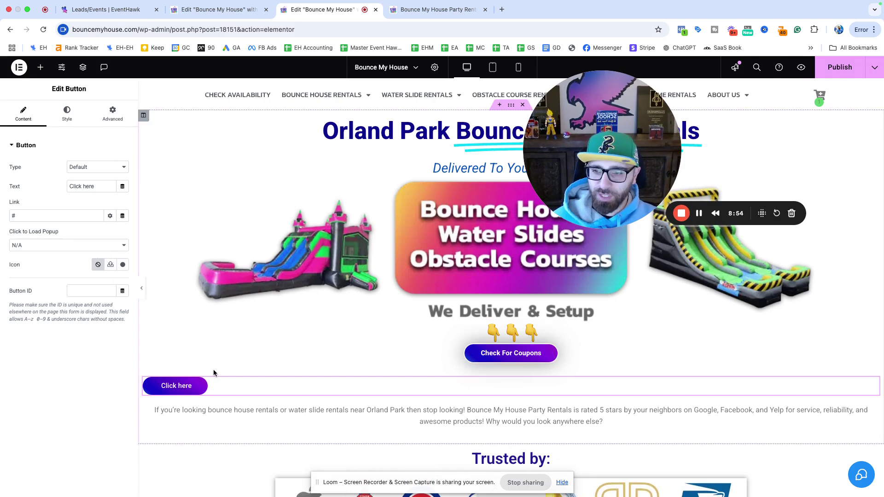
right_click(870, 381)
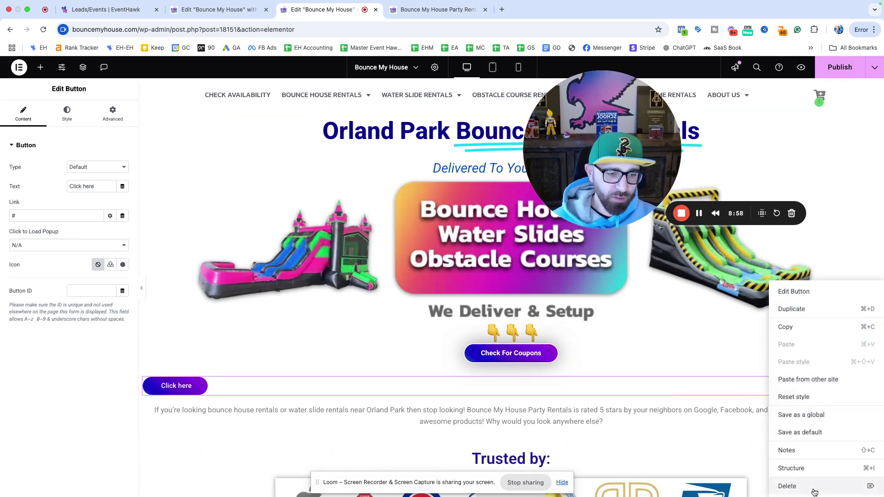
click(787, 486)
Step: Try adding a Button widget without choosing its place on the page, then delete it from the page's end
click(82, 131)
text(b)
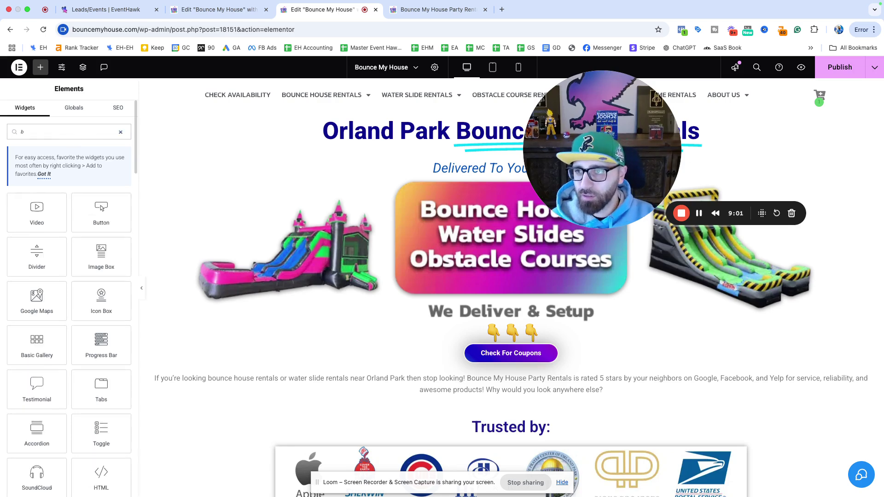
text(utton)
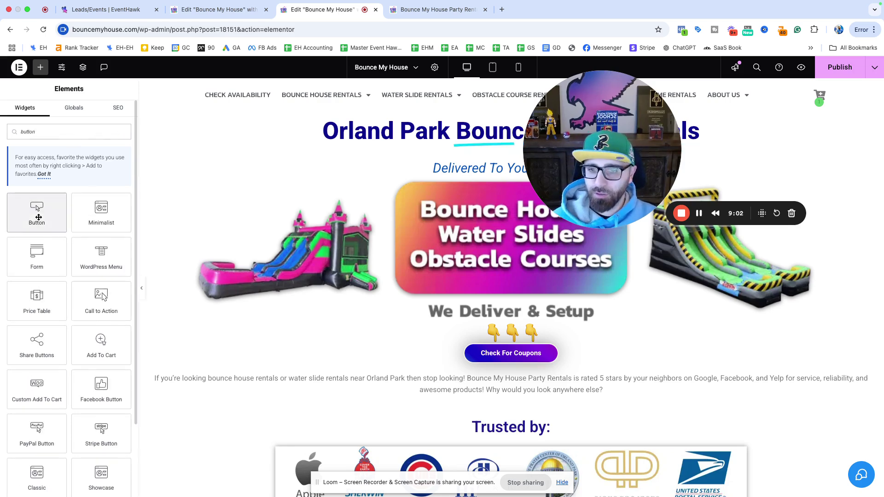
click(38, 216)
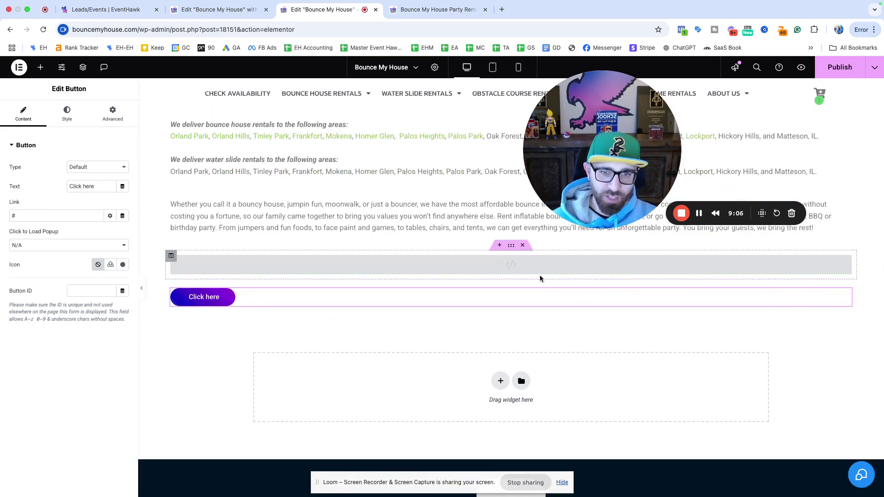
click(522, 275)
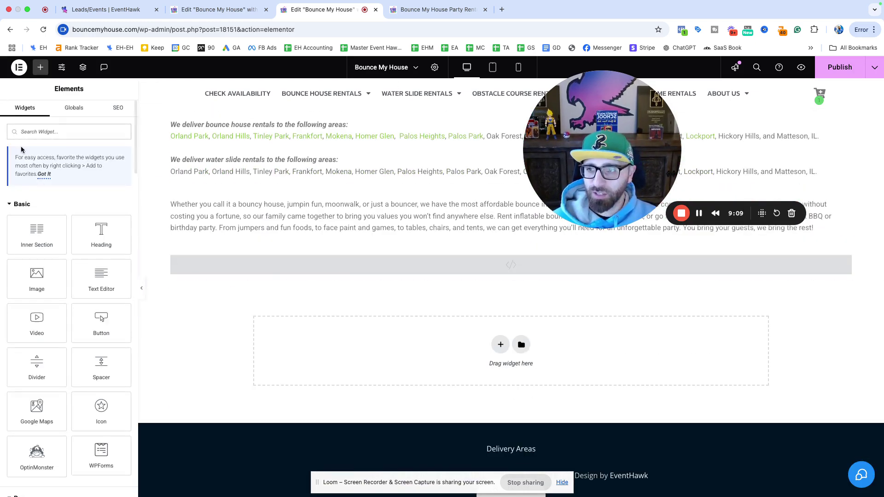
Step: Find the Button widget again and place it below the introductory paragraph, above the "Trusted by" heading
click(56, 134)
text(button)
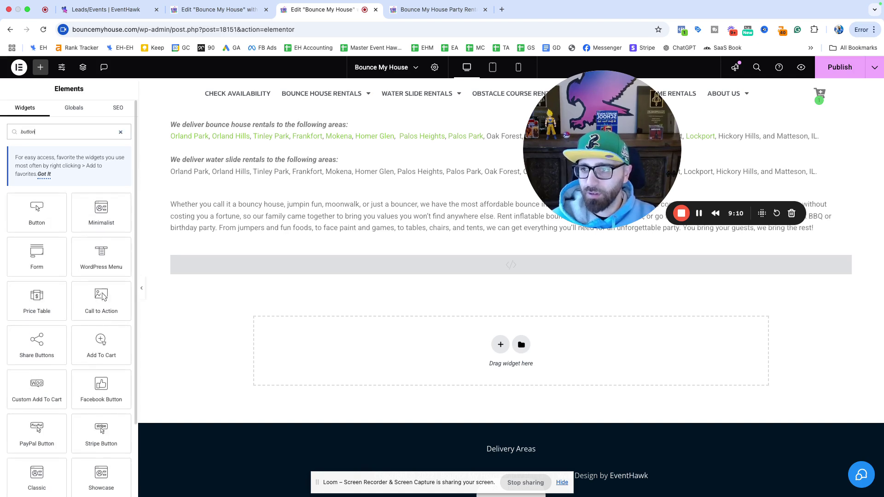
scroll(328, 210, up, 10)
scroll(377, 258, down, 3)
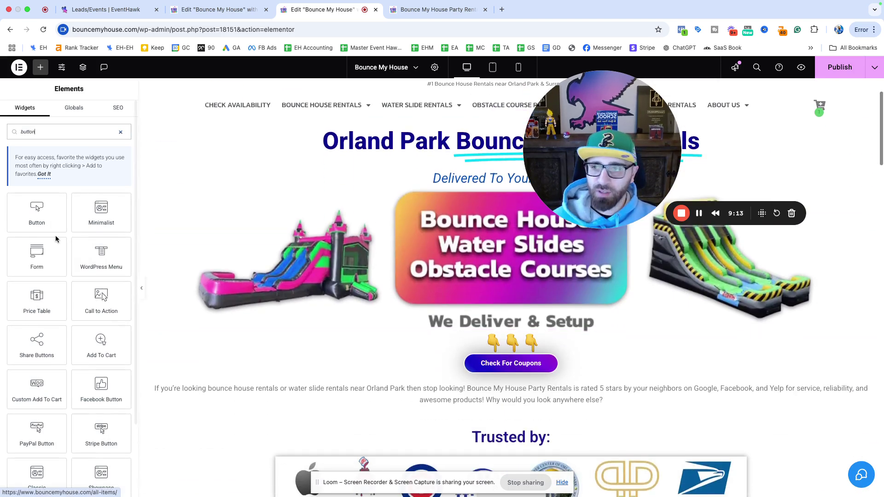
drag(39, 223, 451, 417)
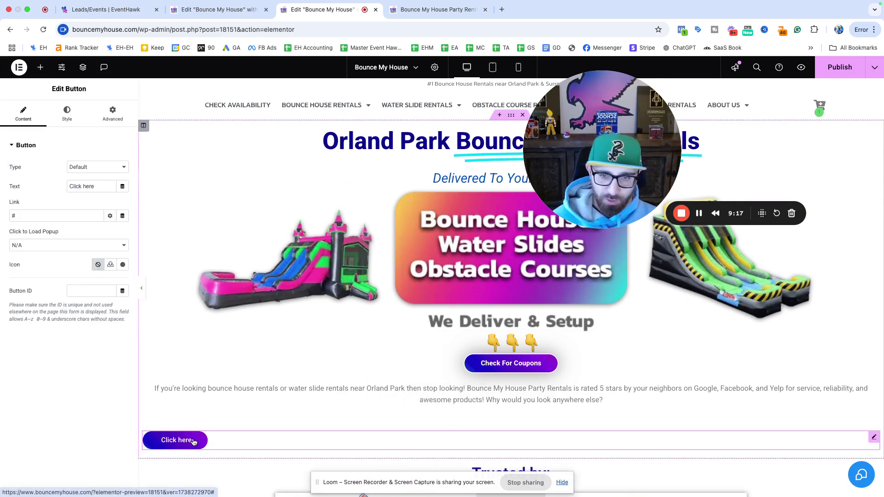
Step: Try the Info and Danger types on the new button, then restore the Default type
click(97, 168)
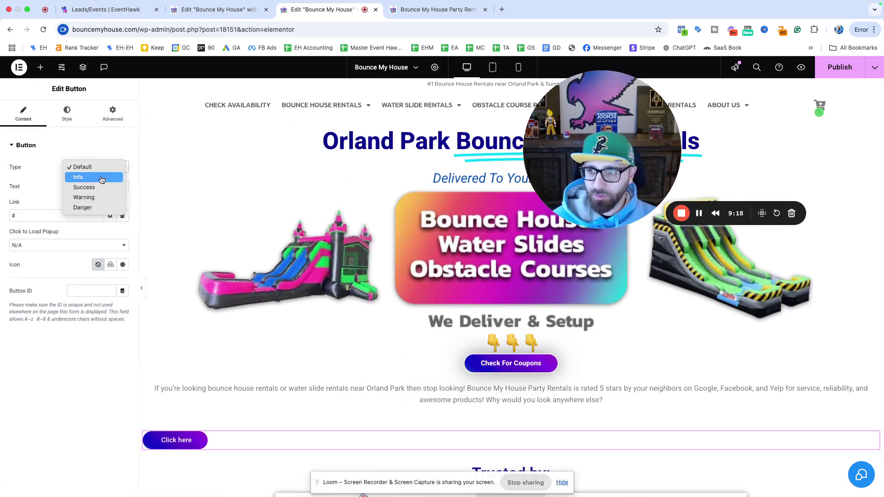
click(98, 178)
click(101, 171)
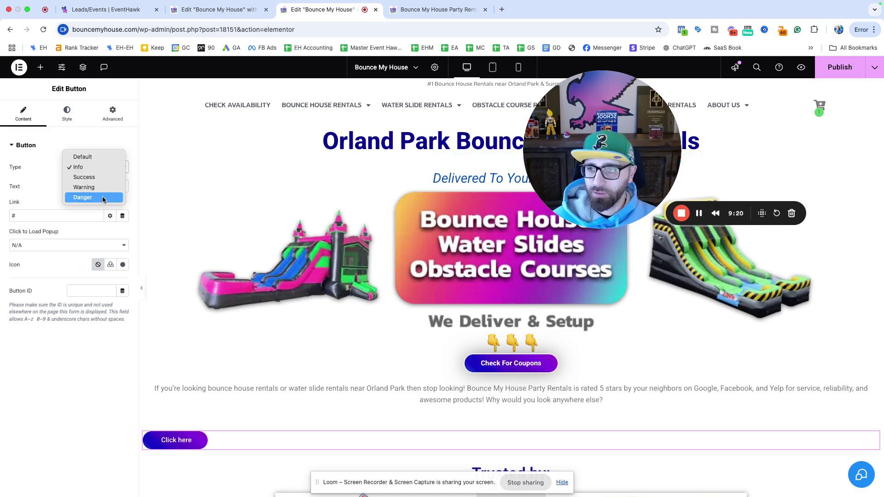
click(103, 197)
click(99, 171)
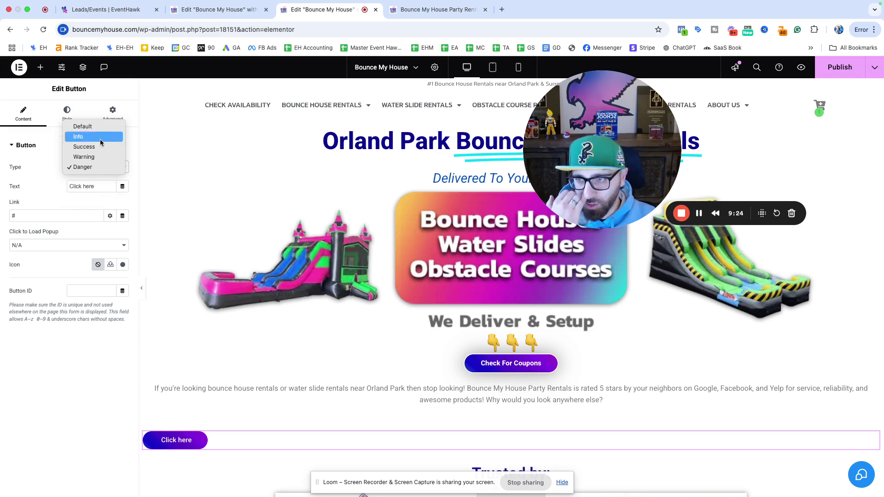
click(79, 126)
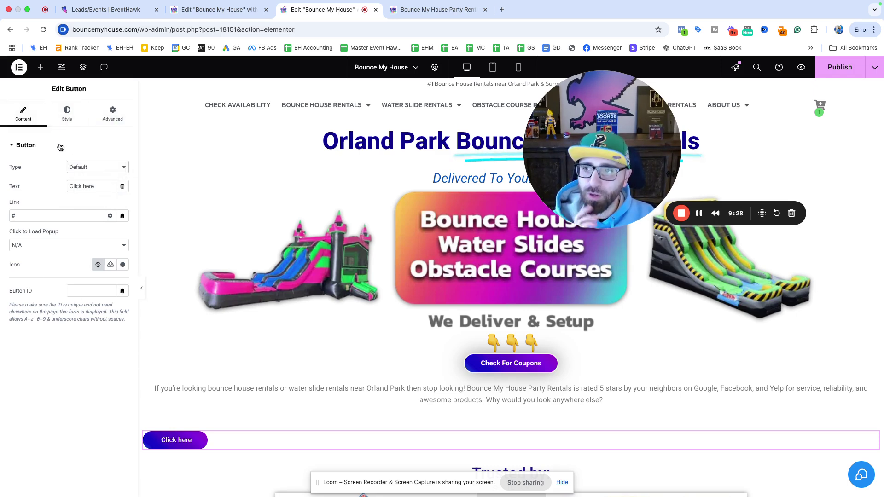
Step: Set the new button's text to "Check for Coupons"
triple_click(97, 185)
text(Check )
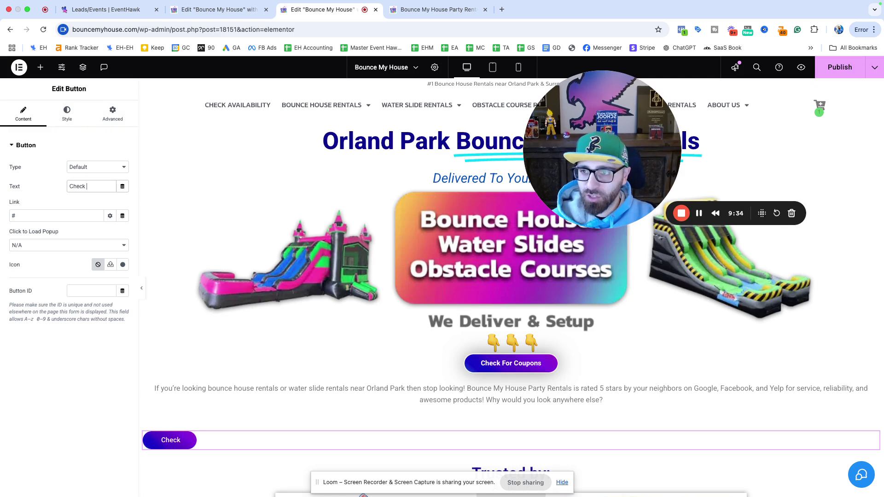
text(for Coupop)
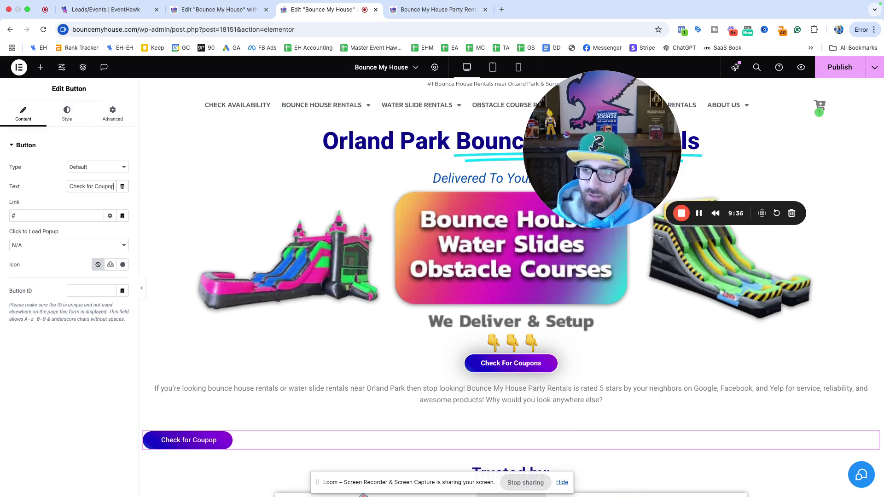
key(BackSpace)
text(ns)
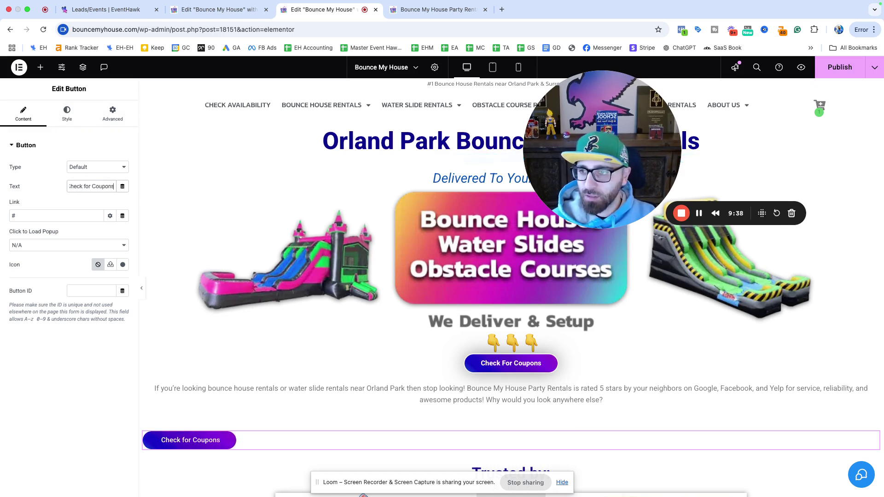
Step: Examine the new button's link, popup and SVG icon upload options, leaving unfiltered file uploads disabled
double_click(27, 215)
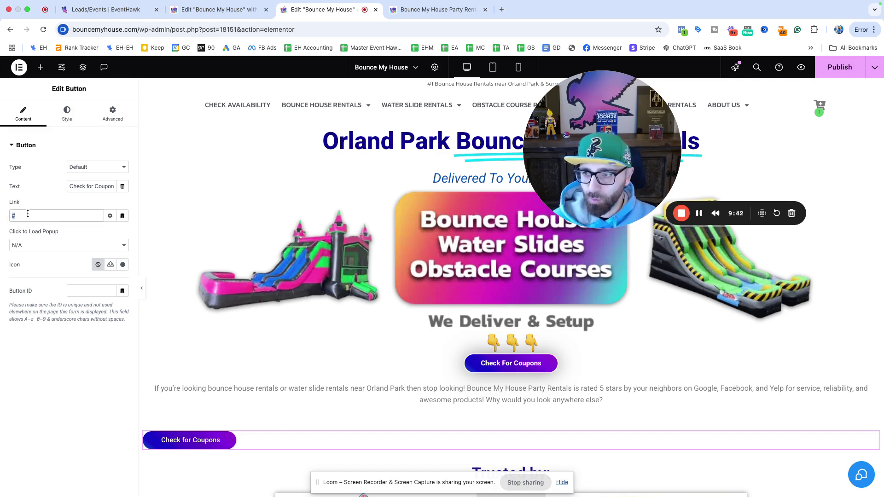
click(50, 248)
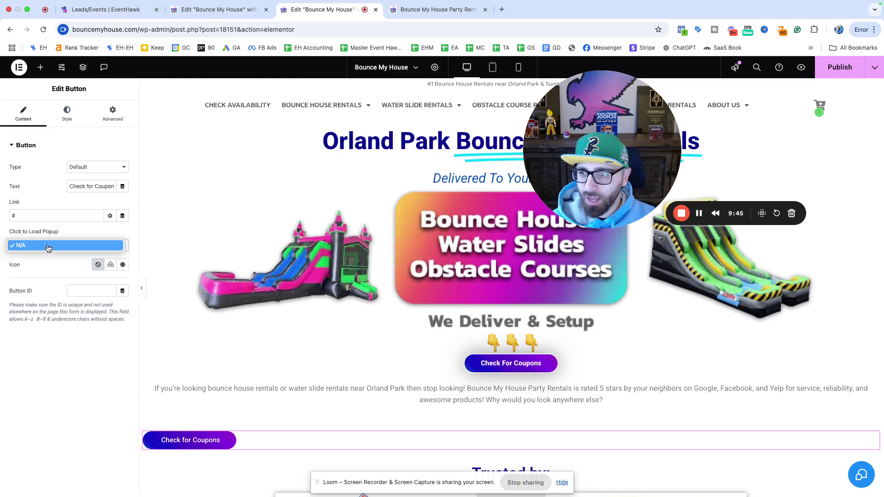
click(48, 247)
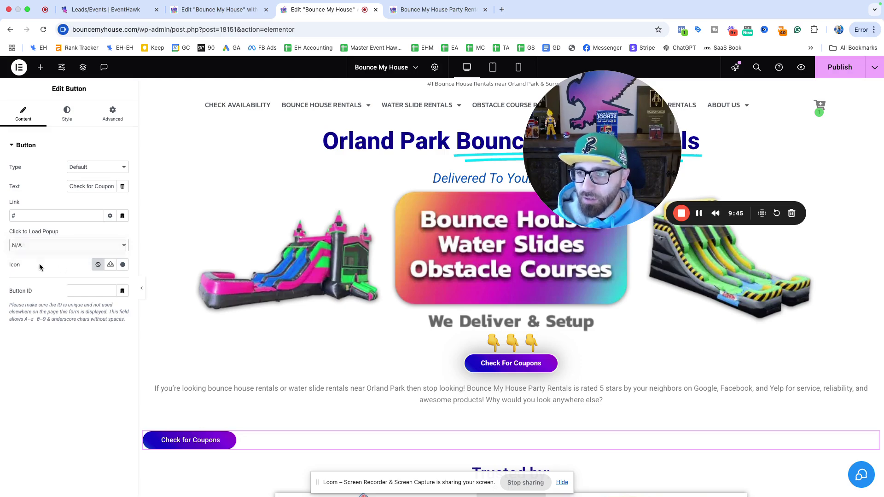
click(110, 265)
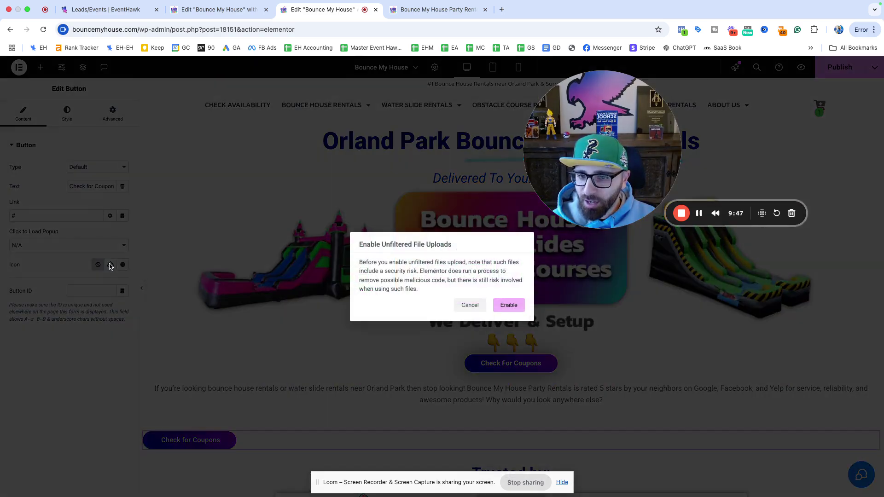
click(471, 305)
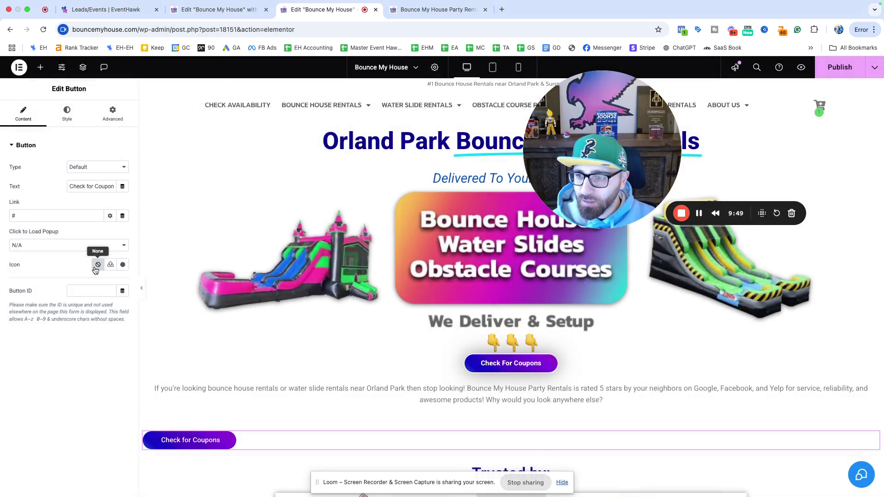
Step: Add the checked calendar icon from the icon library to the new button and set its icon spacing to 12 px
click(122, 265)
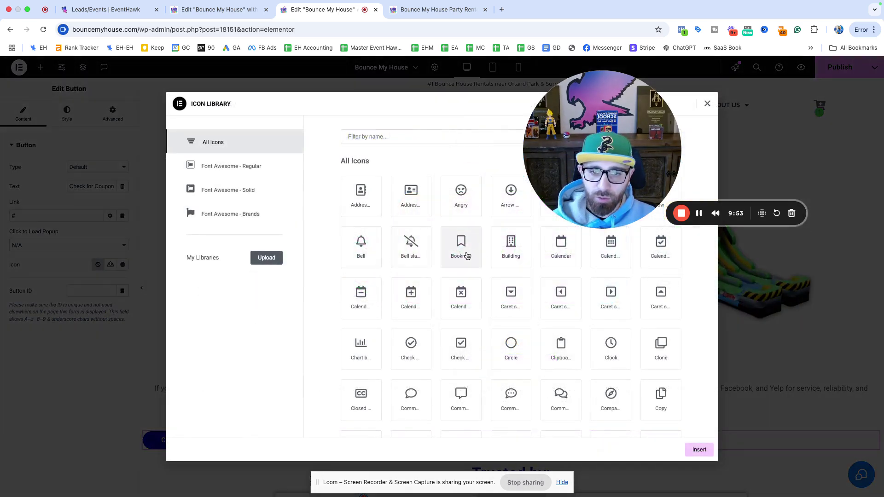
click(648, 266)
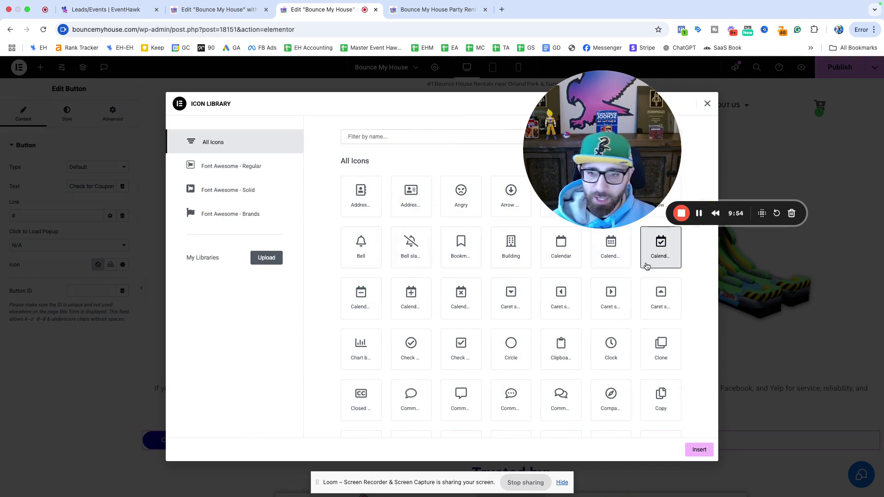
click(699, 450)
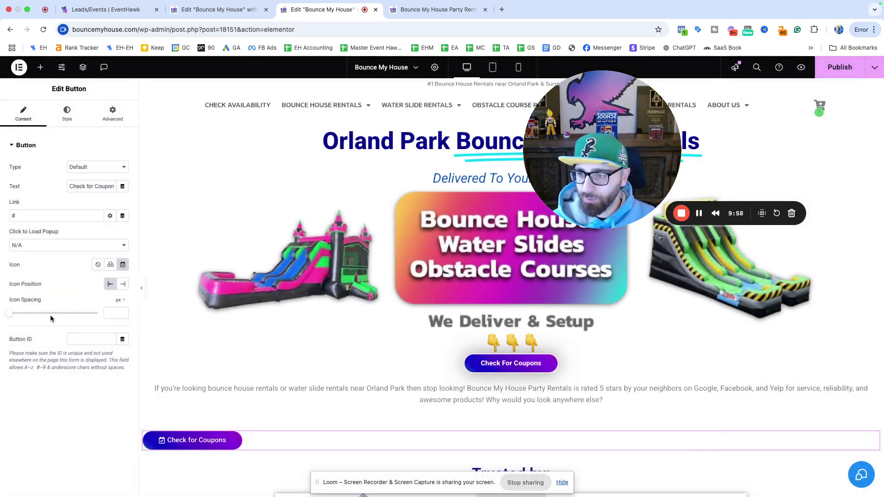
drag(12, 315, 35, 320)
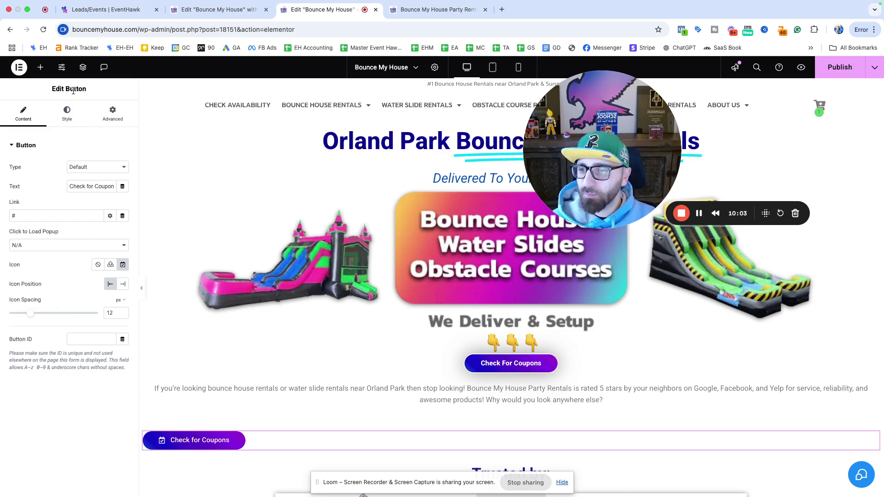
Step: Center the new "Check for Coupons" button and give its text a shadow with a blur of 16
click(65, 110)
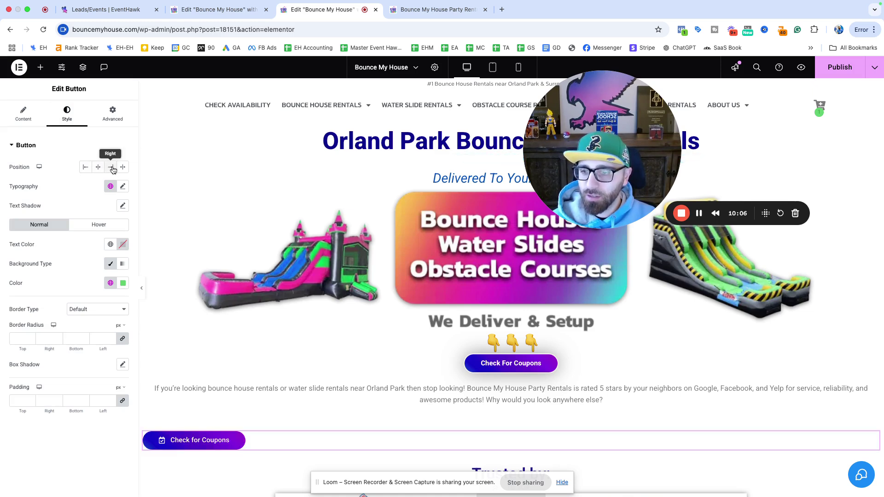
click(112, 169)
click(98, 167)
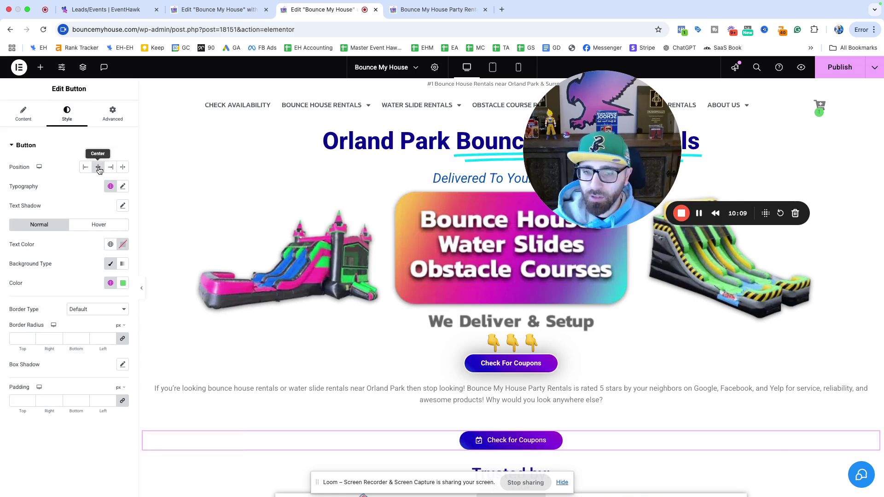
click(123, 206)
mouse_move(22, 258)
mouse_down()
mouse_move(71, 259)
mouse_move(29, 256)
mouse_up()
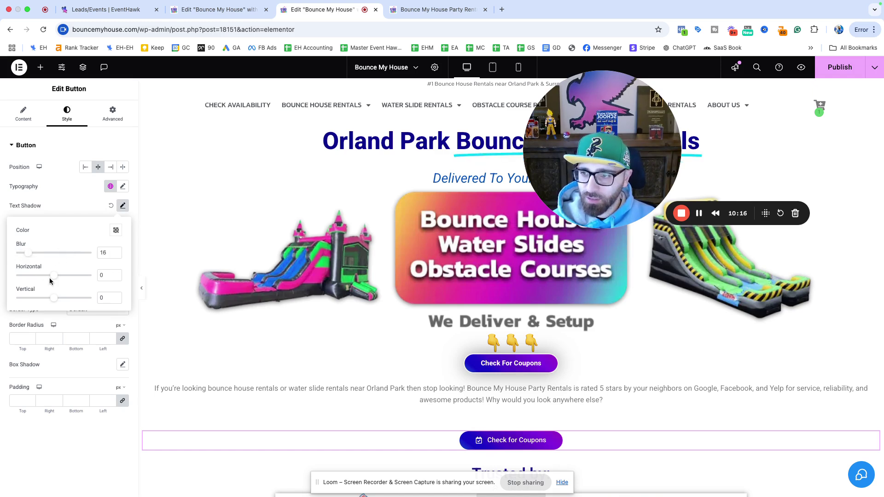
click(59, 209)
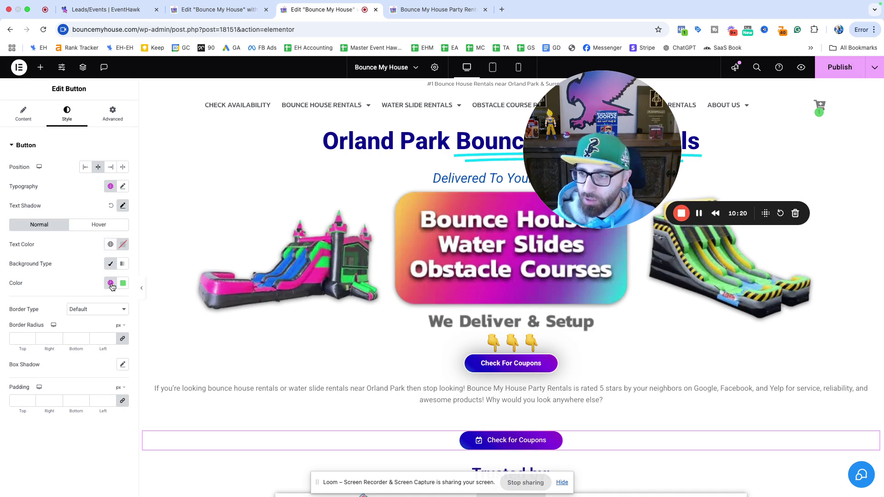
Step: Give the new button a solid border 5 px wide on all sides
click(112, 307)
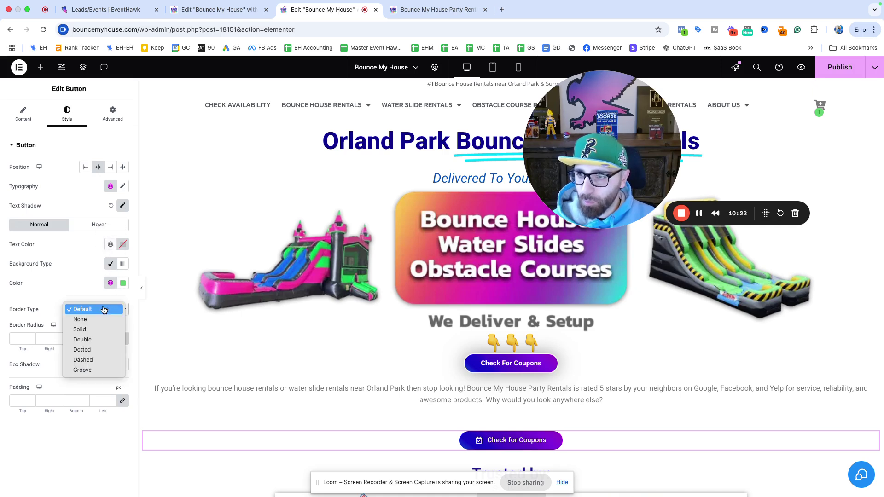
key(Escape)
click(103, 332)
click(31, 337)
click(31, 338)
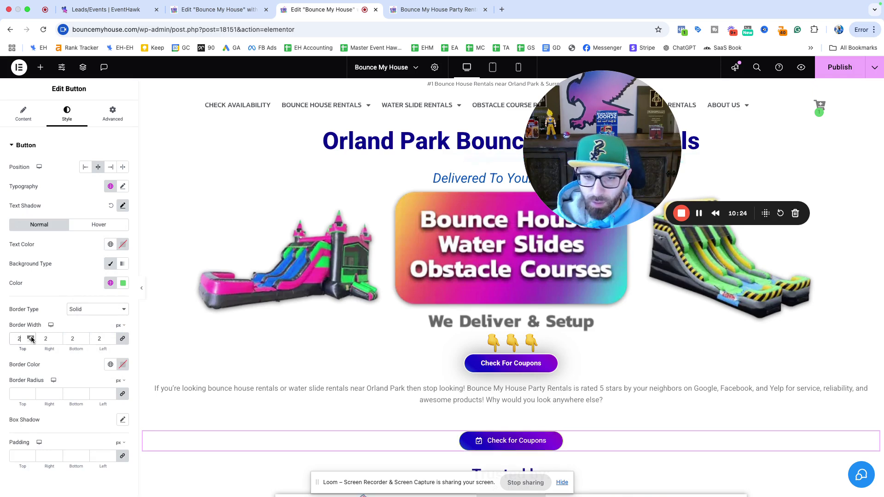
click(31, 337)
click(30, 337)
click(31, 338)
click(31, 337)
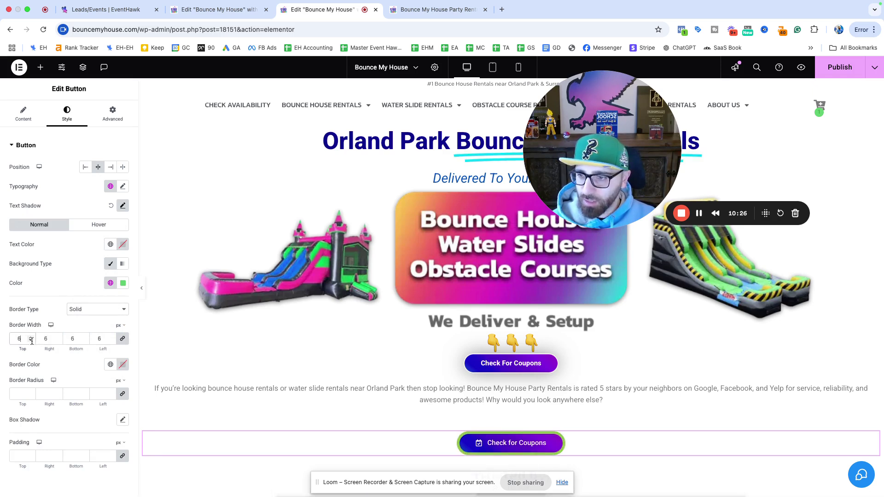
click(31, 341)
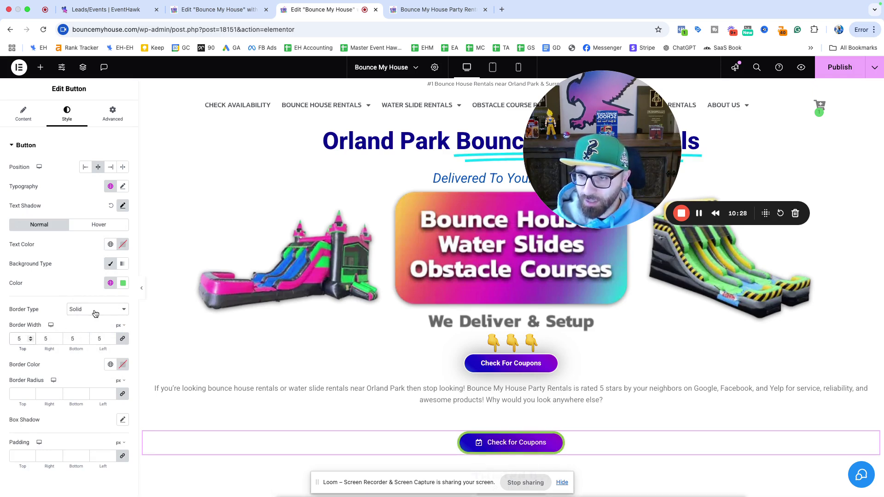
Step: Try red shades for the new button's border, and settle on the green #5AC422
click(123, 365)
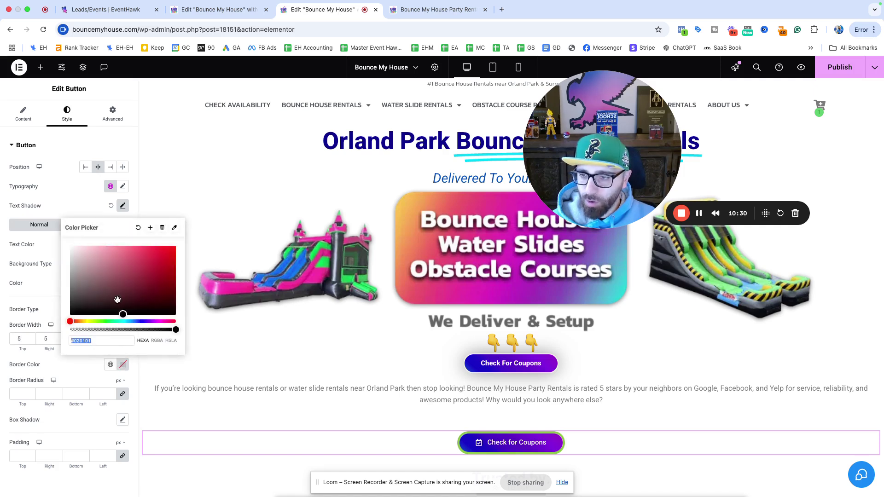
mouse_move(110, 262)
mouse_down()
mouse_move(191, 247)
mouse_move(144, 265)
mouse_move(123, 291)
mouse_move(162, 313)
mouse_move(192, 220)
mouse_up()
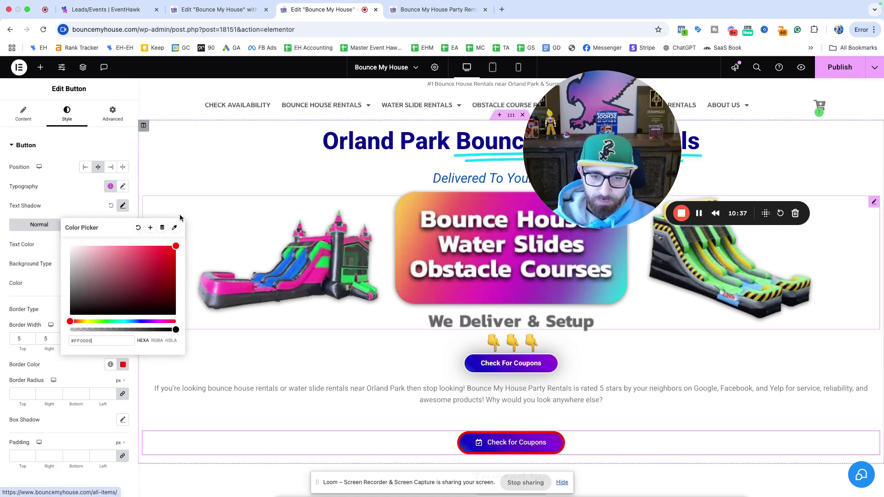
click(159, 254)
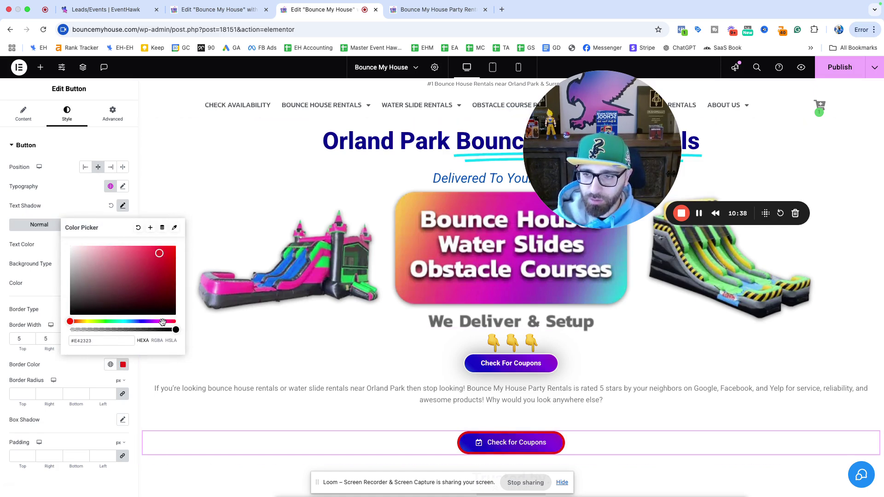
drag(162, 321, 99, 321)
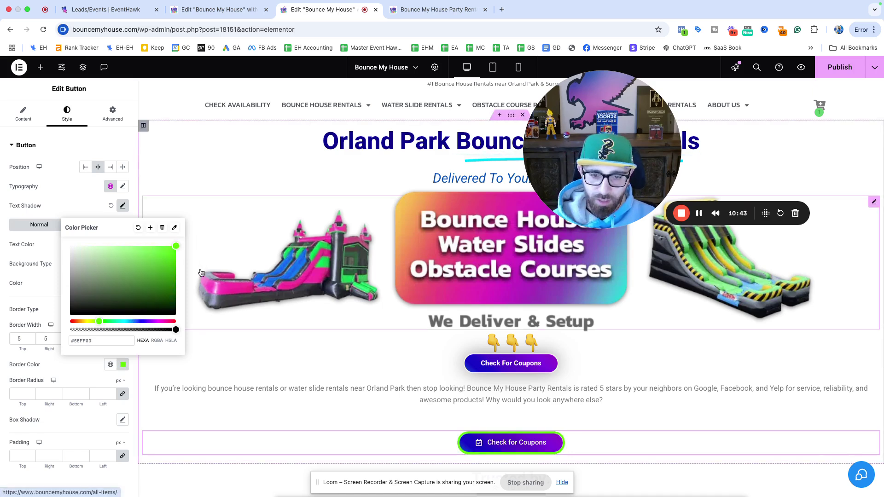
mouse_move(153, 255)
mouse_down()
mouse_move(169, 243)
mouse_move(157, 262)
mouse_up()
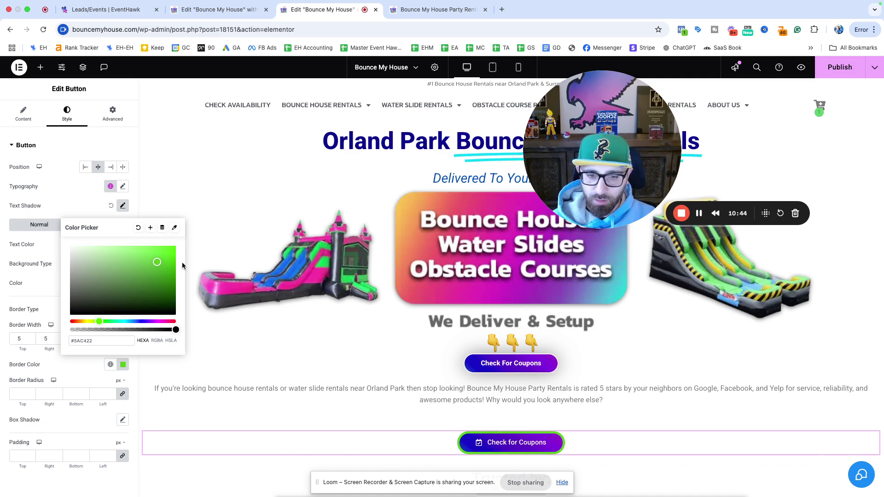
click(99, 379)
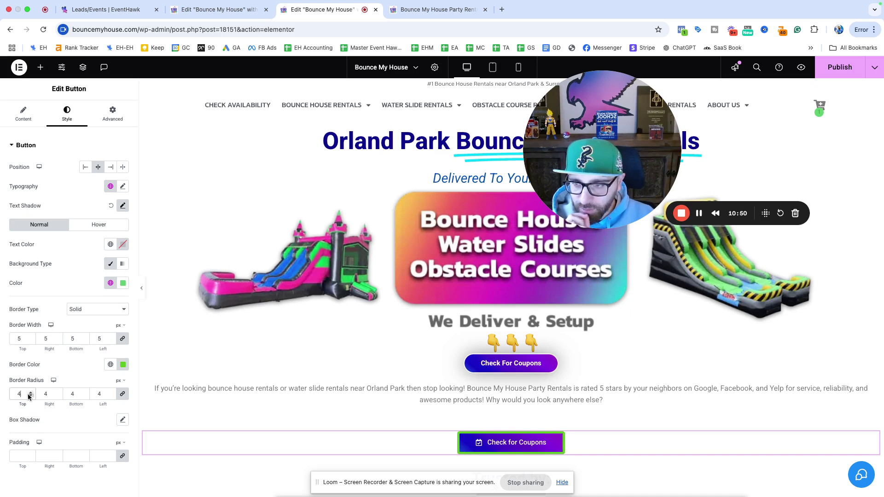
Step: Set the new button's border radius to 41 px on all corners
key(BackSpace)
text(12)
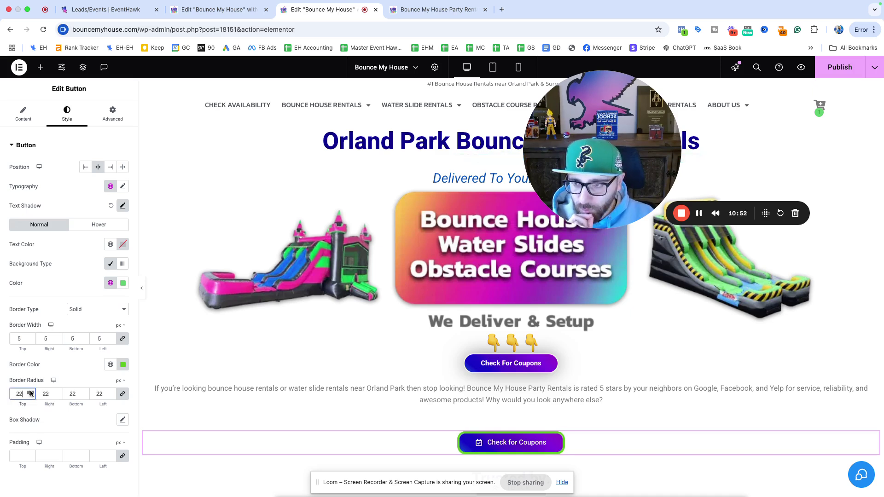
scroll(31, 393, up, 19)
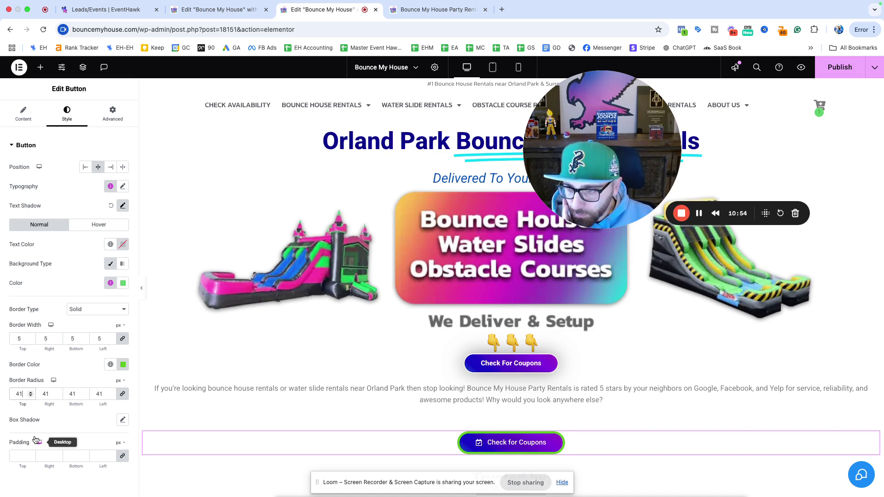
Step: Add a box shadow to the new button with a horizontal offset of -2 and a vertical offset of 15
click(122, 420)
scroll(97, 443, down, 2)
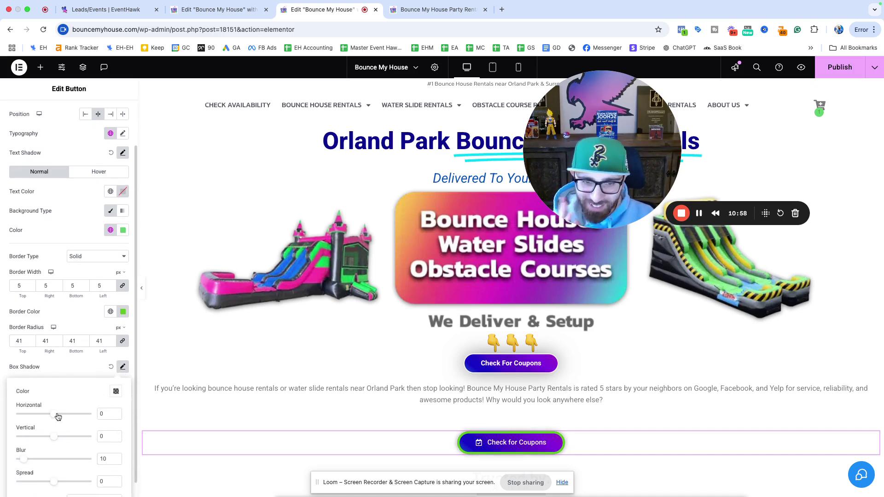
mouse_move(56, 416)
mouse_down()
mouse_move(111, 415)
mouse_move(25, 420)
mouse_move(73, 422)
mouse_move(63, 420)
mouse_up()
scroll(43, 424, down, 1)
drag(21, 402, 53, 402)
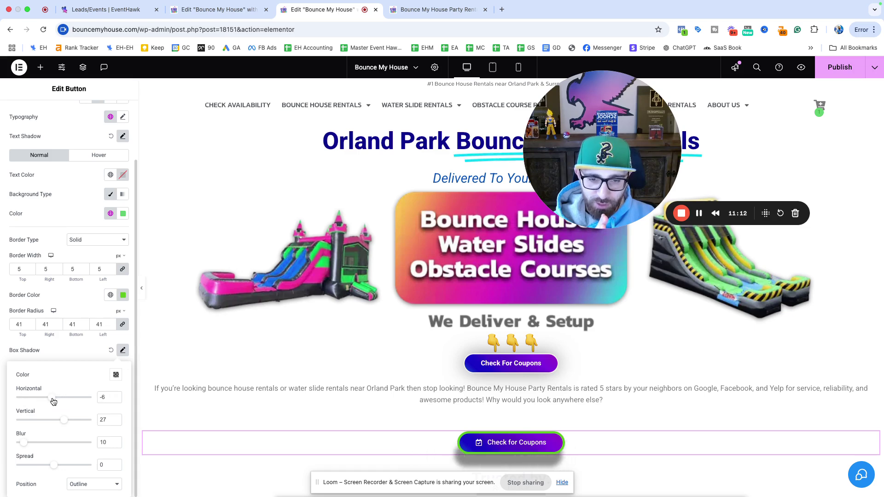
scroll(391, 358, down, 5)
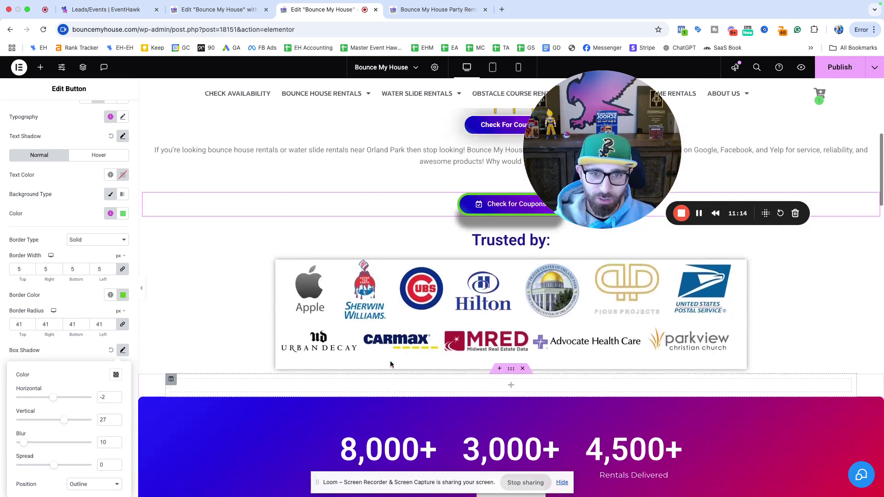
scroll(390, 360, up, 2)
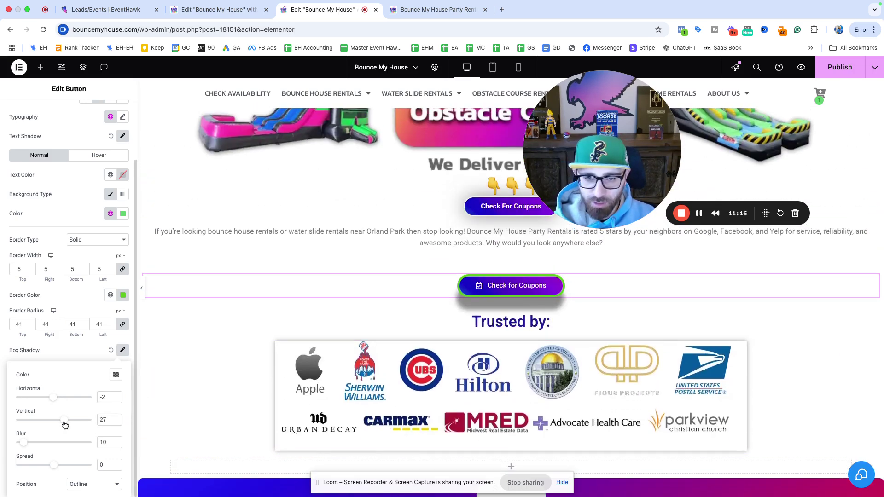
drag(65, 425, 59, 422)
scroll(248, 371, up, 2)
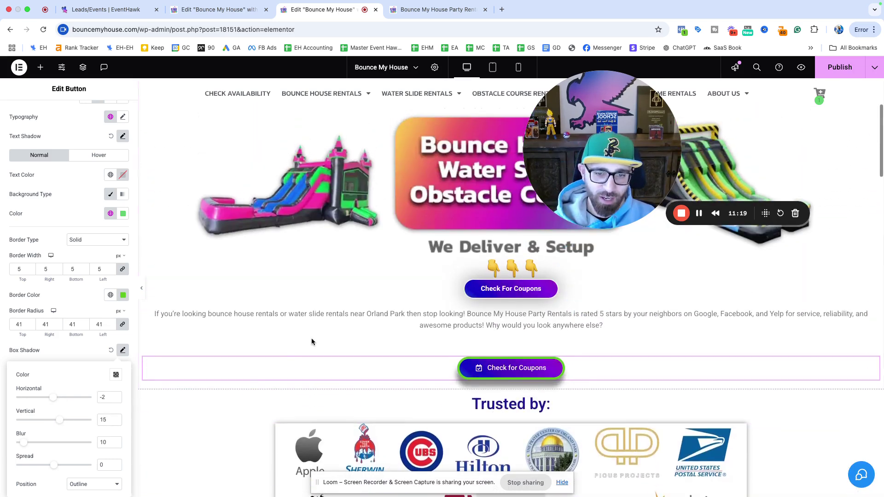
Step: Examine the content and style settings of the paragraph above the new button, and return to the button's settings
click(312, 340)
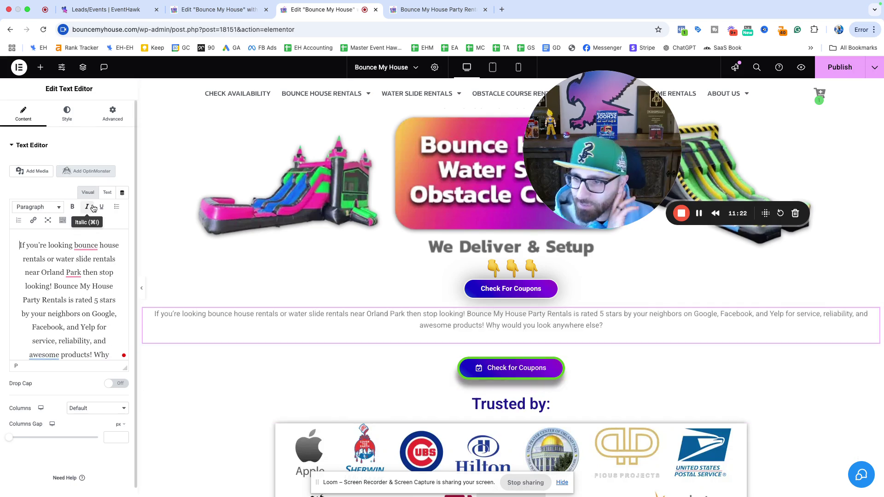
click(67, 115)
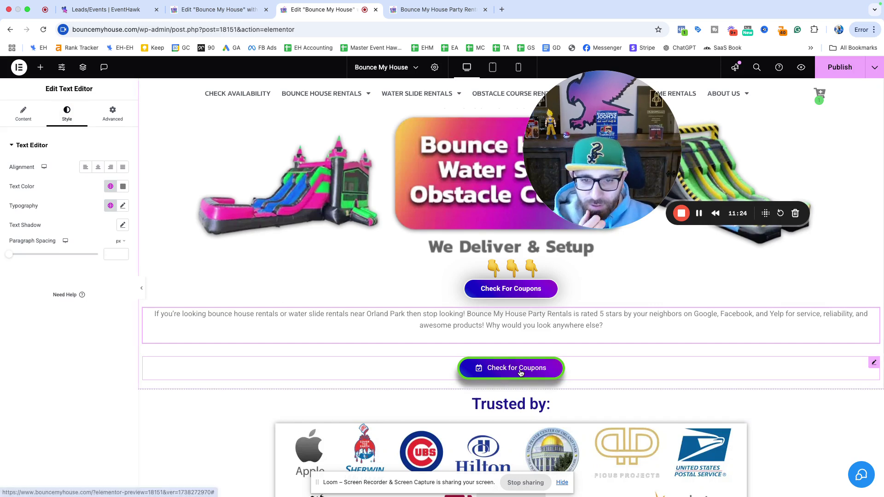
click(193, 369)
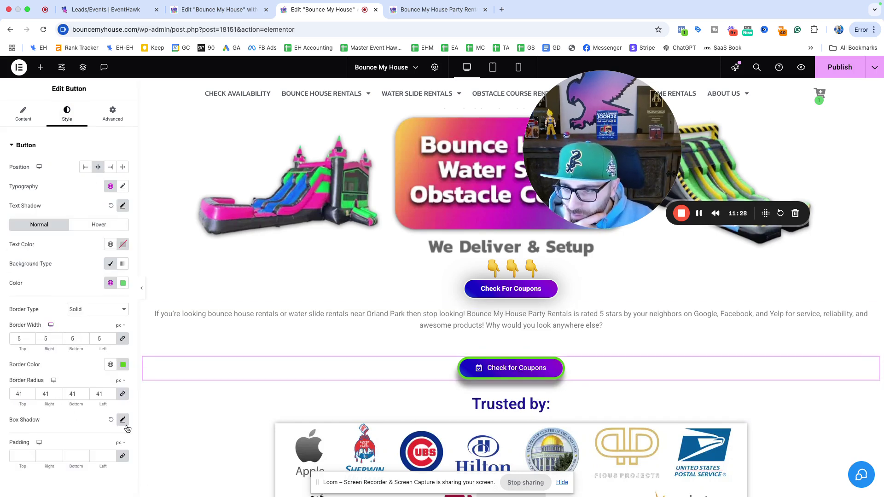
Step: Examine the new button's advanced layout settings, including the available position options
click(108, 123)
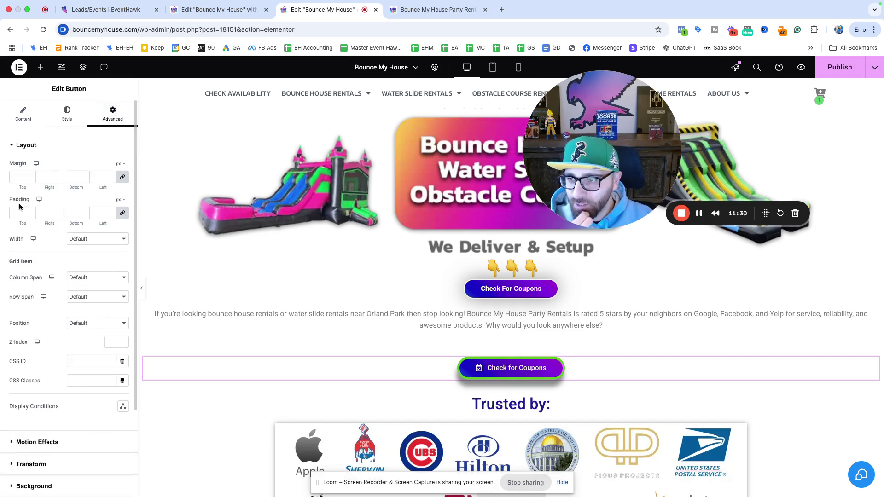
scroll(73, 285, down, 2)
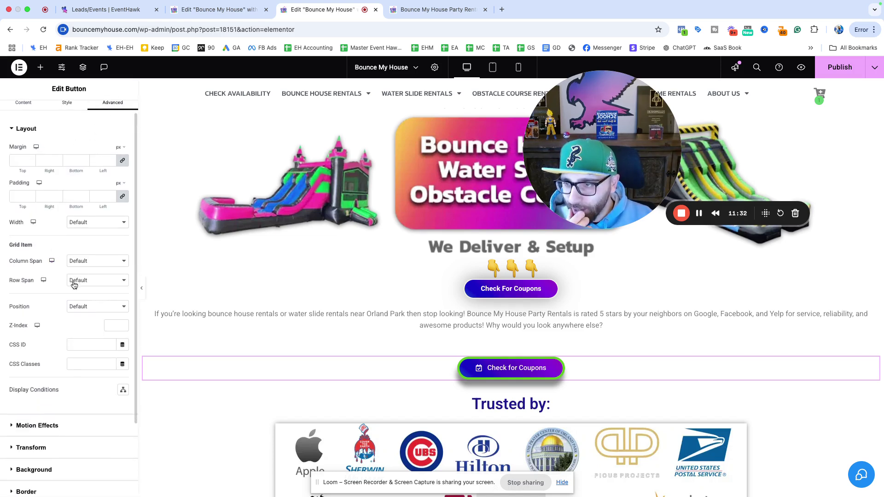
click(74, 286)
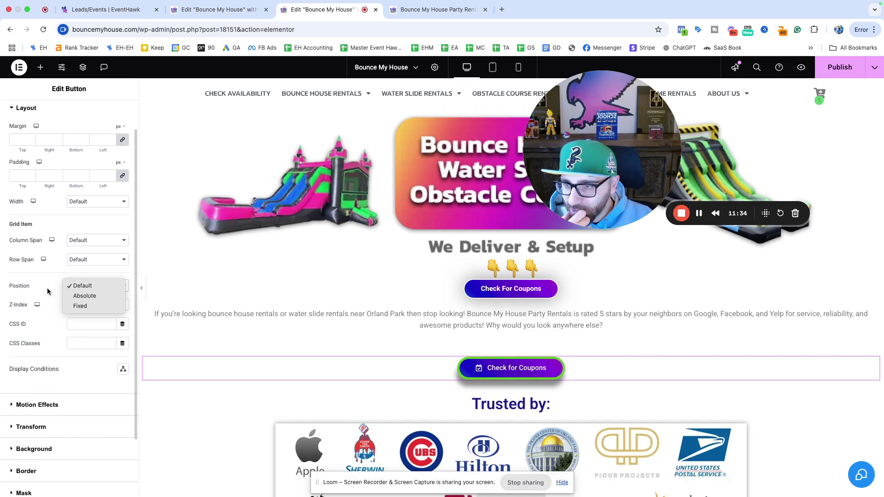
key(Escape)
scroll(83, 285, down, 2)
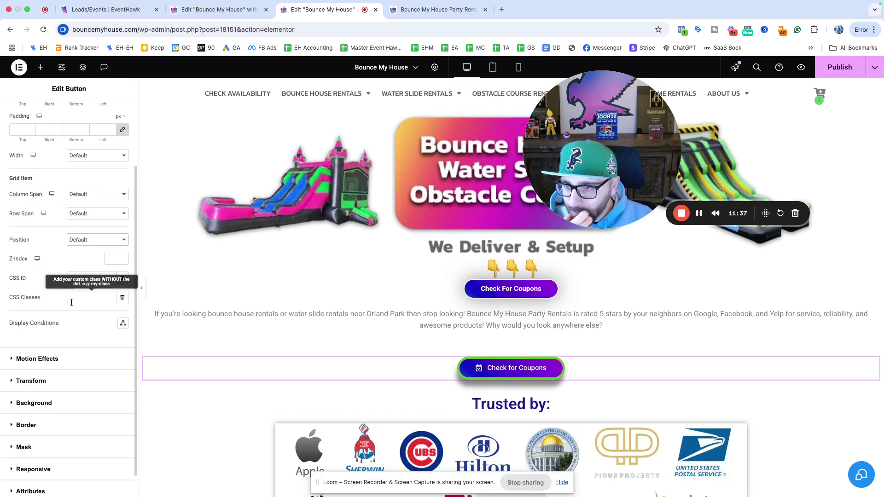
Step: Try the Fixed position for the new Check for Coupons button
click(90, 244)
click(89, 258)
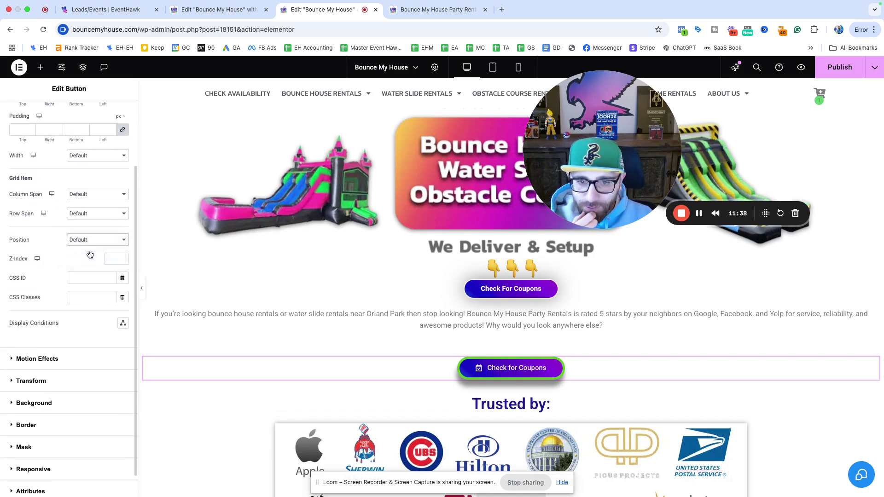
click(93, 215)
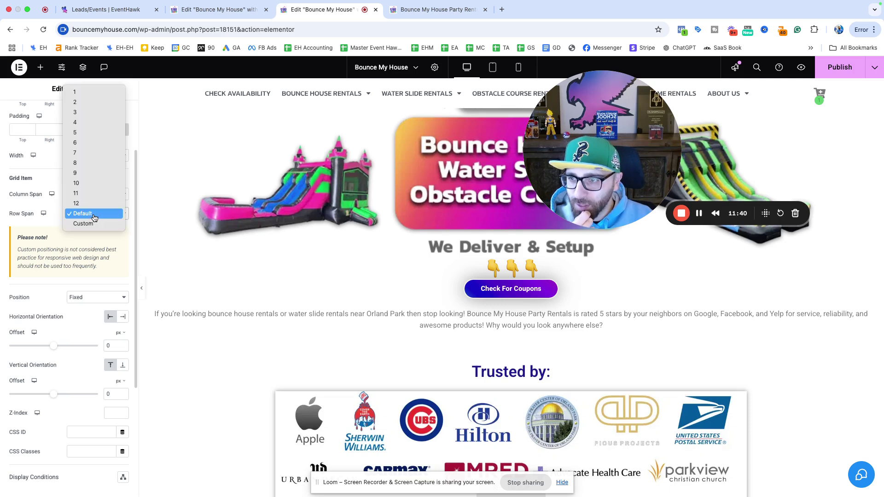
click(23, 203)
scroll(83, 228, up, 3)
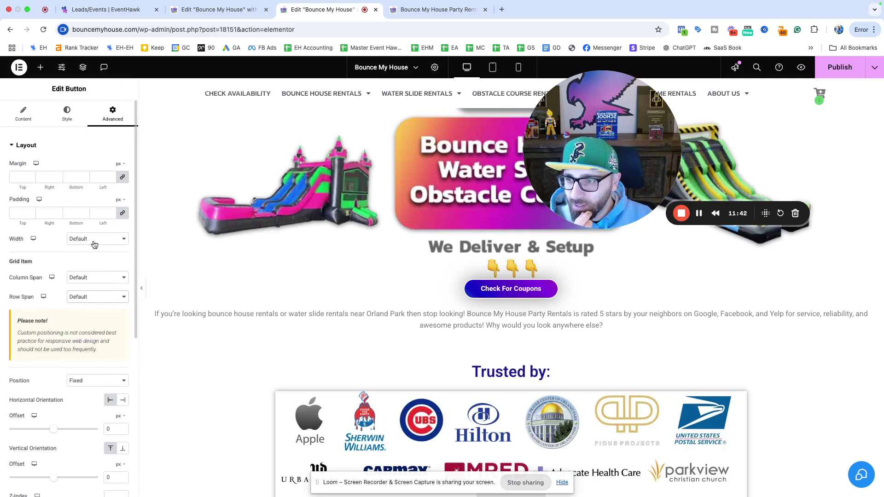
Step: Try the Absolute position for the new button and restore its position to Default
scroll(91, 290, down, 2)
click(84, 337)
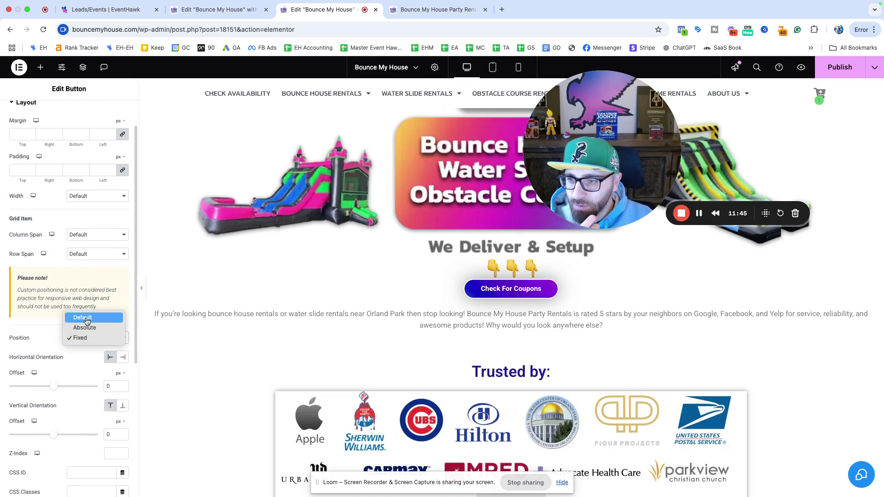
click(84, 328)
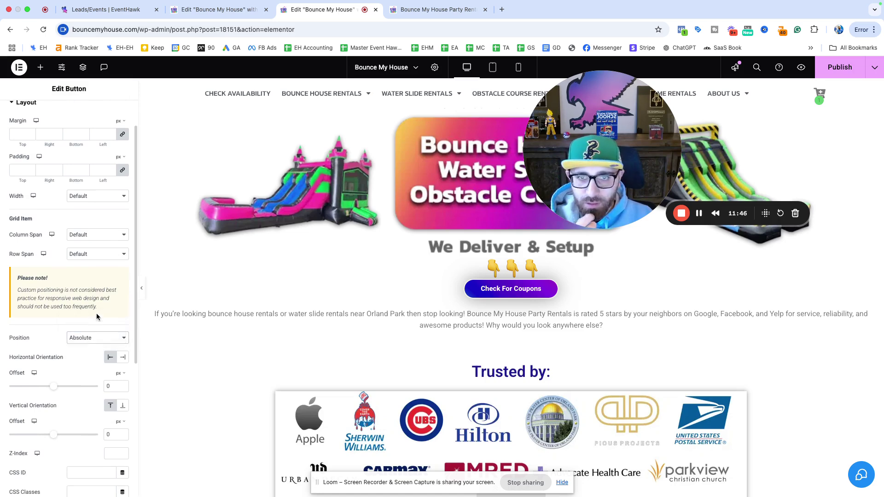
scroll(196, 309, down, 5)
scroll(195, 310, up, 5)
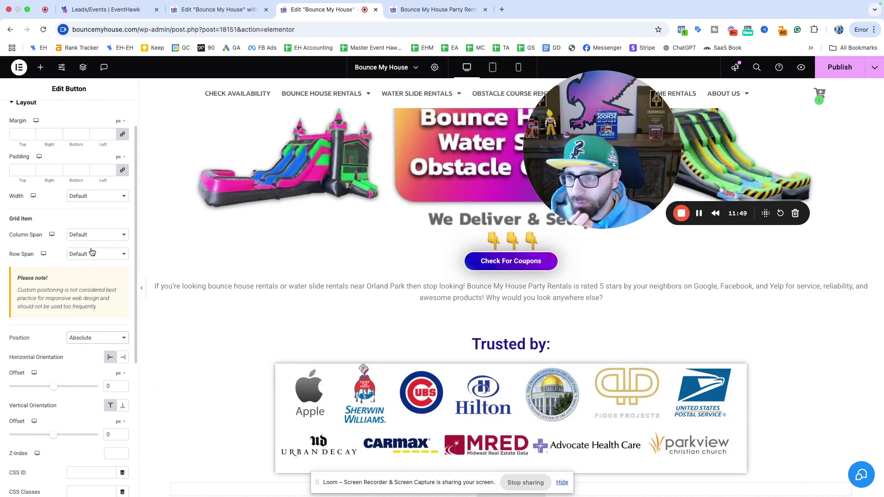
click(88, 340)
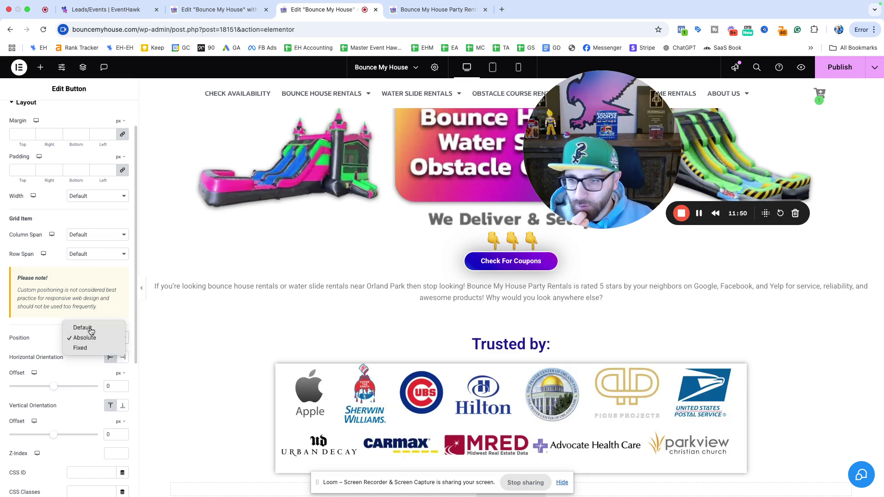
click(81, 326)
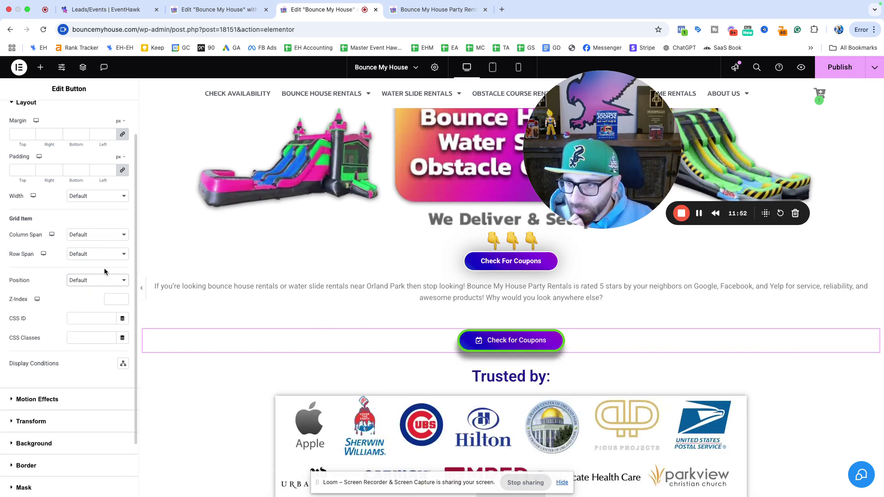
Step: Set the new button's Z-Index to 23 and preview the page in the tablet and mobile layouts before returning to desktop
scroll(85, 331, down, 2)
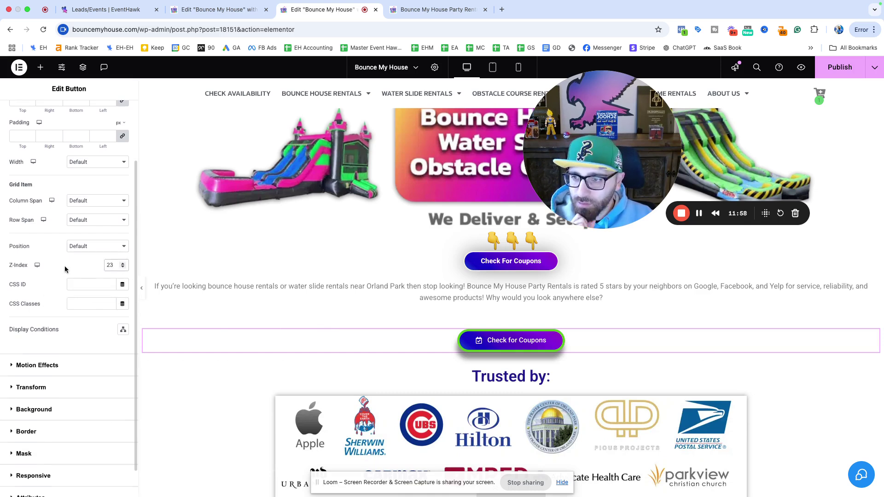
click(493, 68)
click(518, 68)
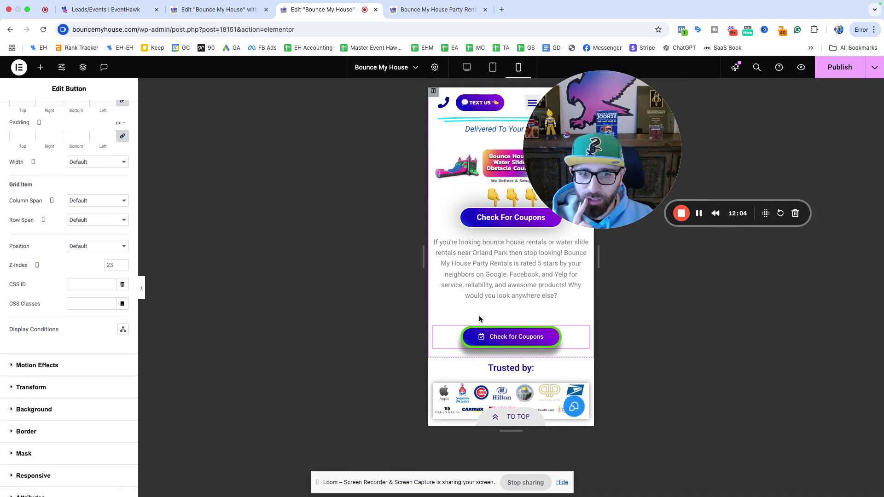
click(467, 68)
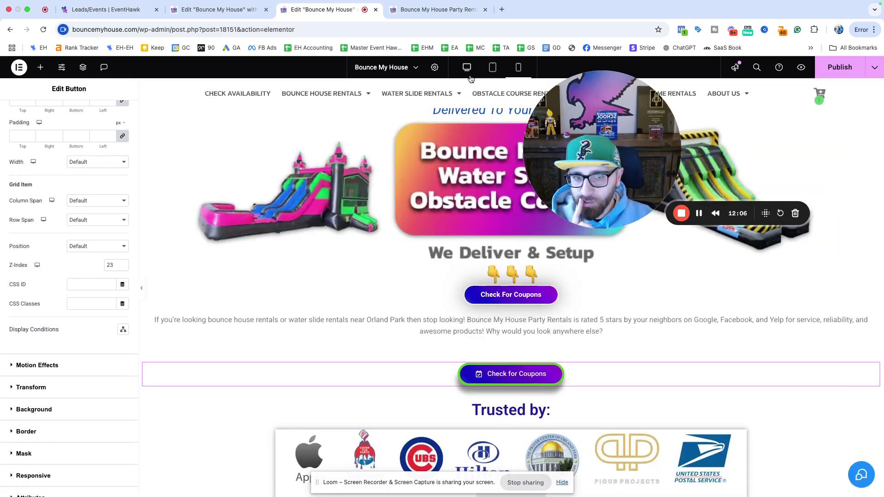
Step: Turn on Scrolling Effects in the new button's motion effects and check the button while scrolling the page
click(36, 366)
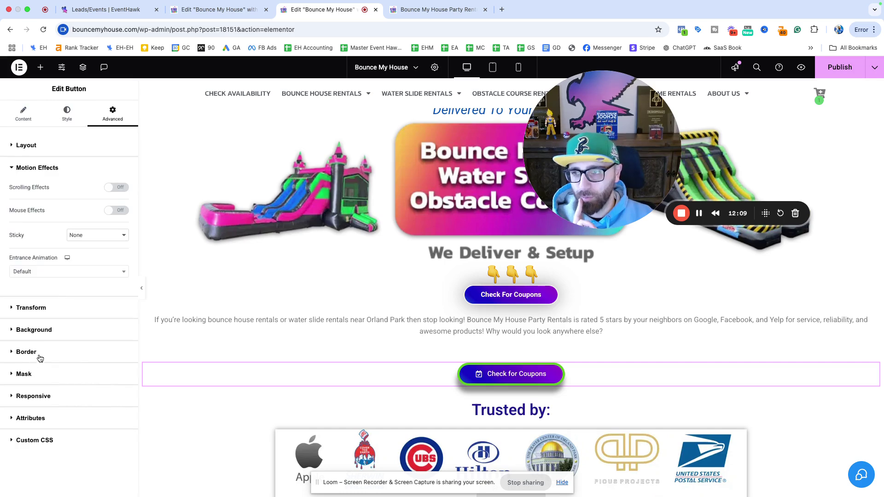
click(107, 190)
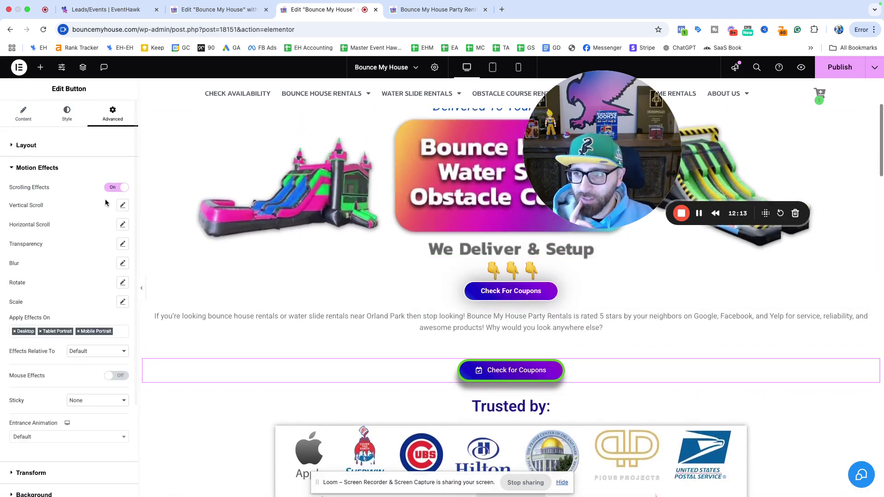
scroll(223, 246, down, 5)
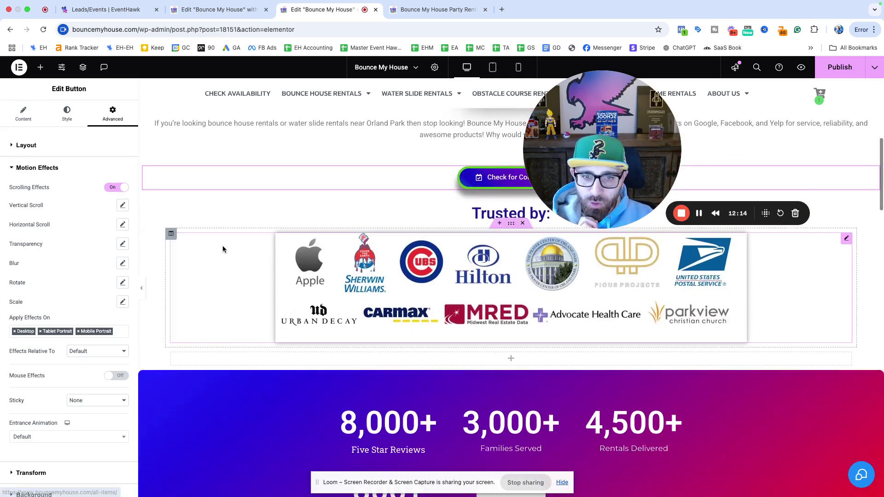
scroll(223, 249, up, 5)
Step: Try the Vertical Scroll effect on the new button in the Up and Down directions, and reset it
click(122, 206)
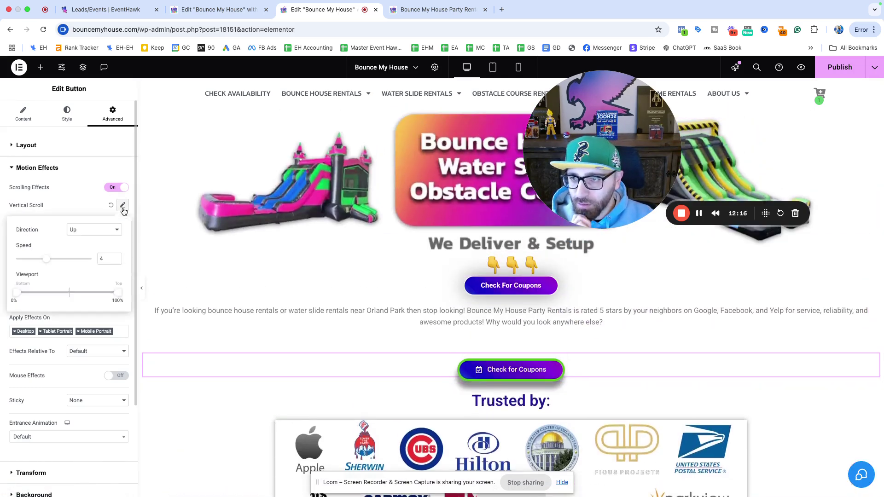
scroll(216, 253, down, 4)
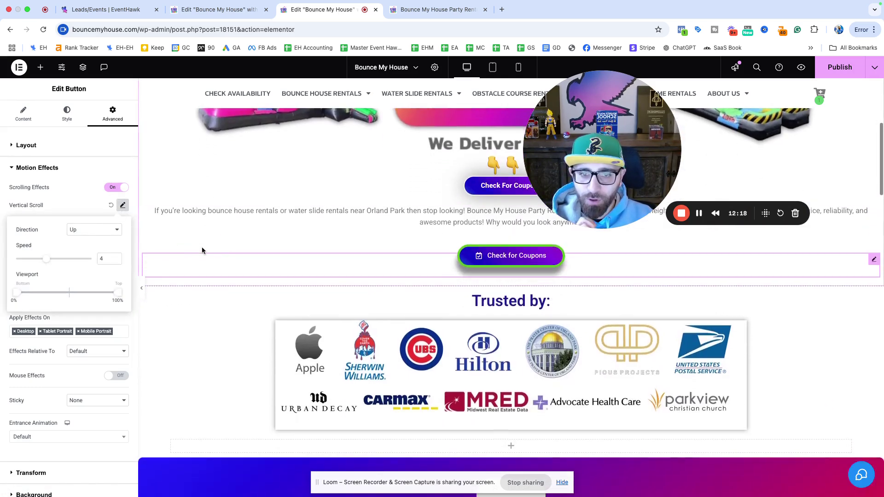
scroll(201, 251, up, 3)
click(122, 230)
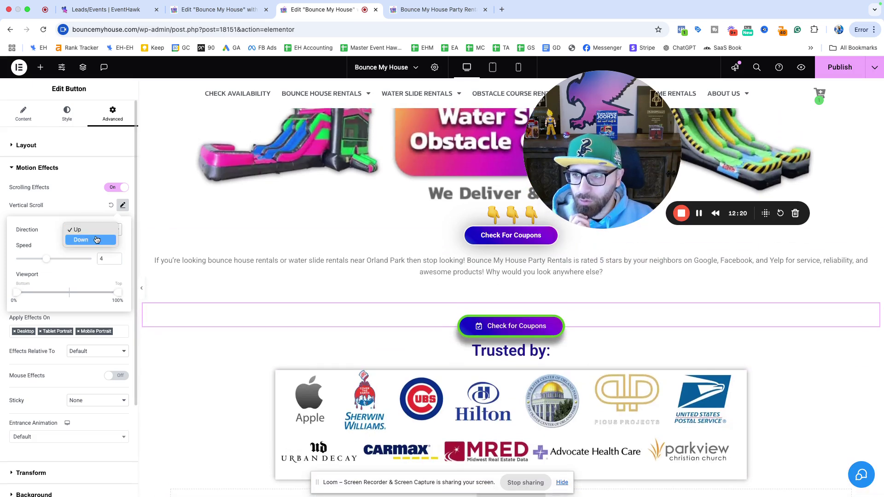
click(92, 239)
scroll(309, 311, down, 4)
scroll(310, 313, down, 3)
scroll(309, 311, up, 5)
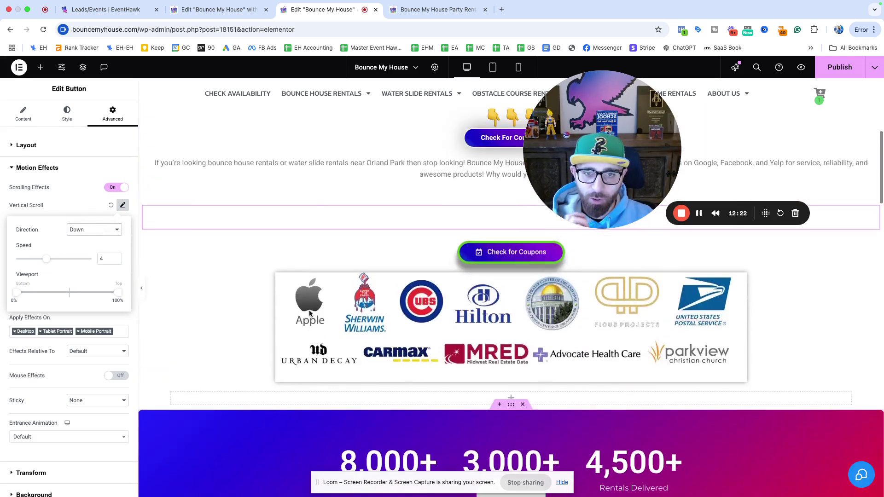
scroll(244, 301, down, 1)
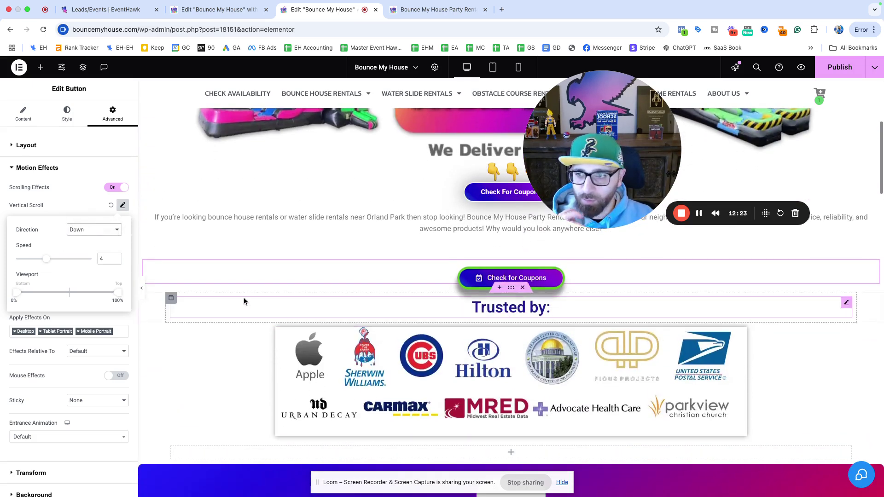
click(54, 205)
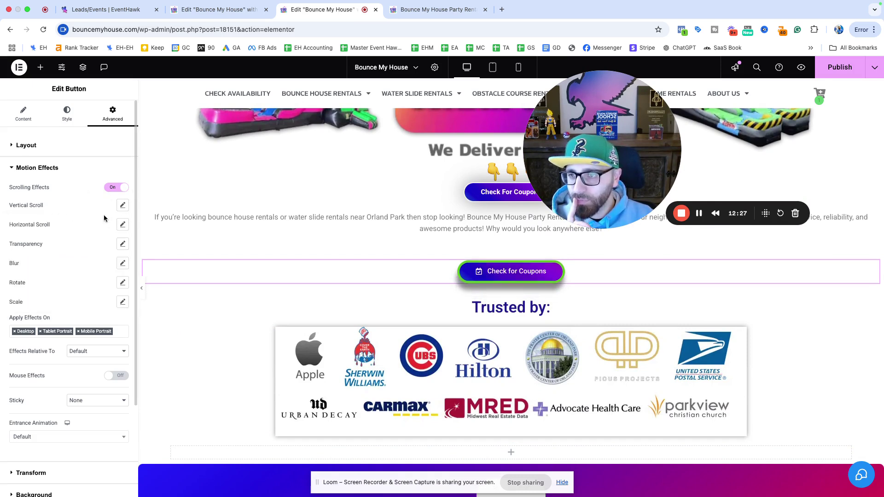
Step: Add a Fade In blur scrolling effect to the new button and check it while scrolling the page
scroll(100, 256, down, 2)
click(122, 231)
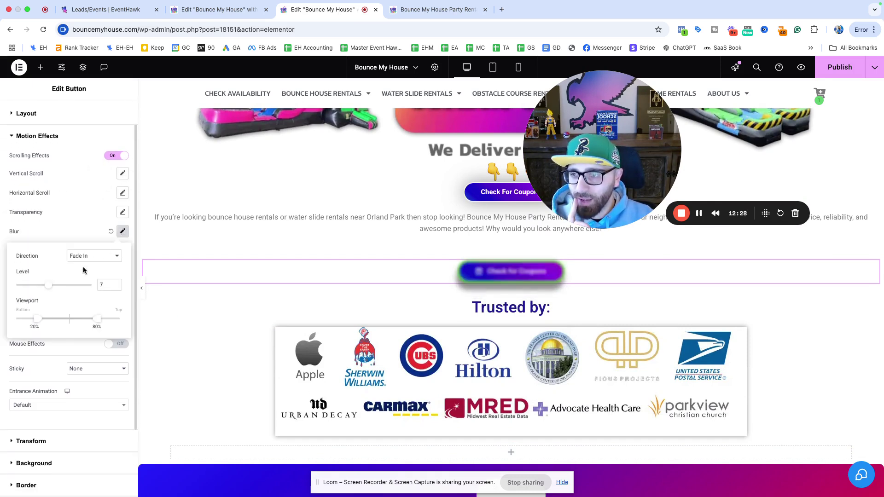
scroll(219, 281, down, 3)
scroll(220, 281, up, 7)
scroll(220, 283, down, 1)
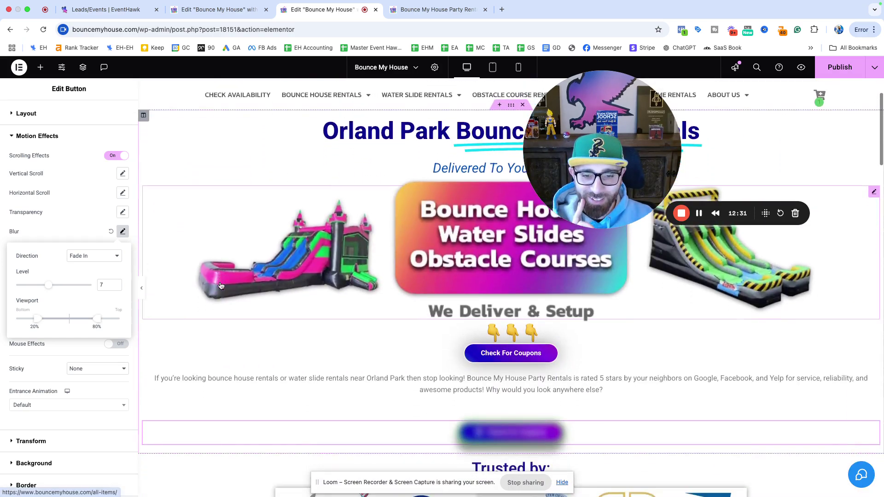
scroll(220, 286, down, 1)
scroll(225, 303, down, 5)
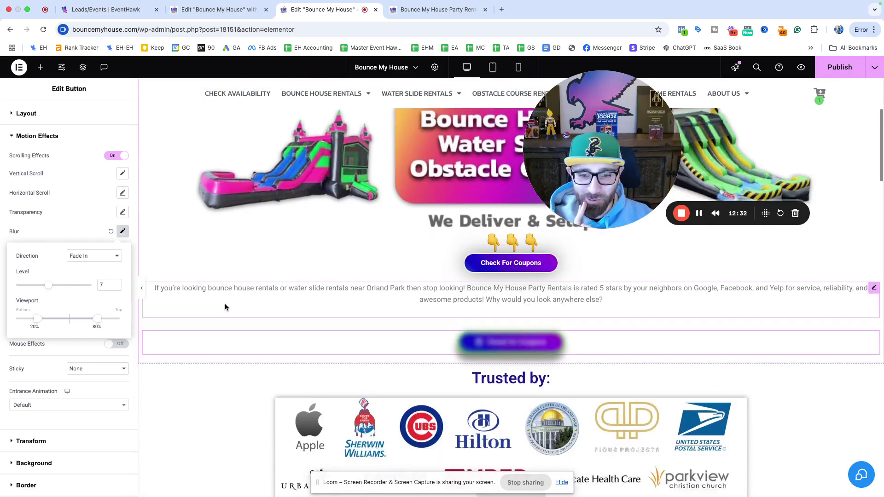
scroll(226, 304, up, 7)
scroll(226, 305, down, 5)
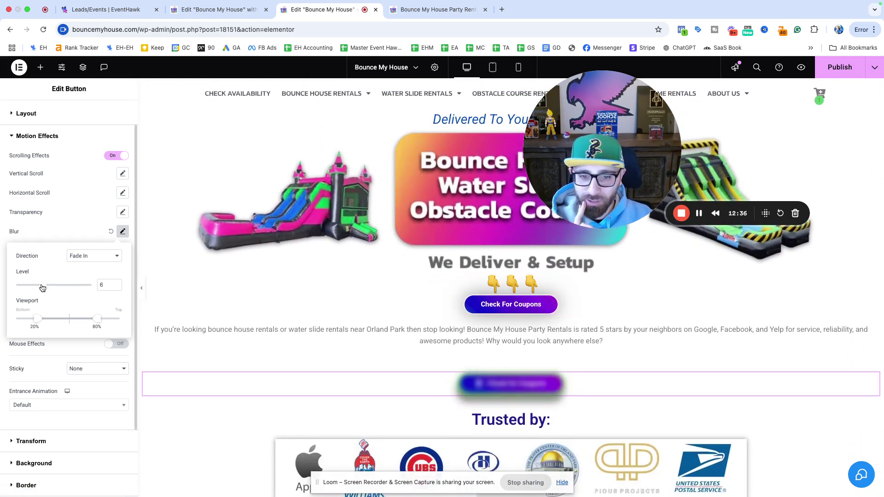
Step: Lower the new button's blur level to the minimum and check the button while scrolling the page
drag(42, 288, 2, 283)
scroll(191, 294, down, 5)
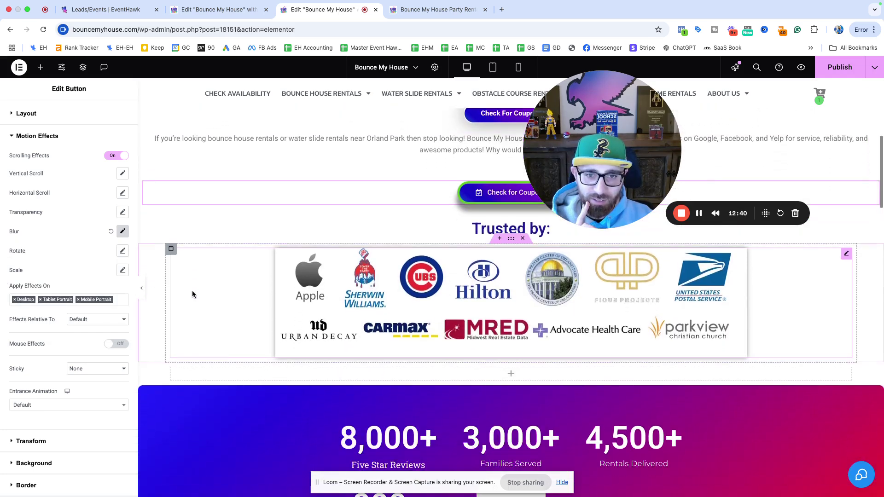
scroll(192, 291, up, 10)
scroll(194, 295, down, 5)
scroll(194, 293, down, 5)
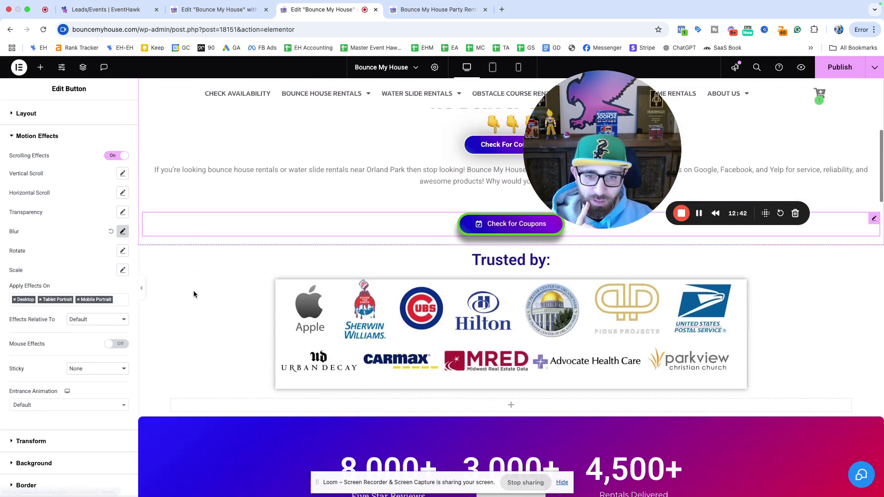
Step: Turn on Mouse Effects for the new button and enable its 3D Tilt effect
scroll(76, 316, down, 1)
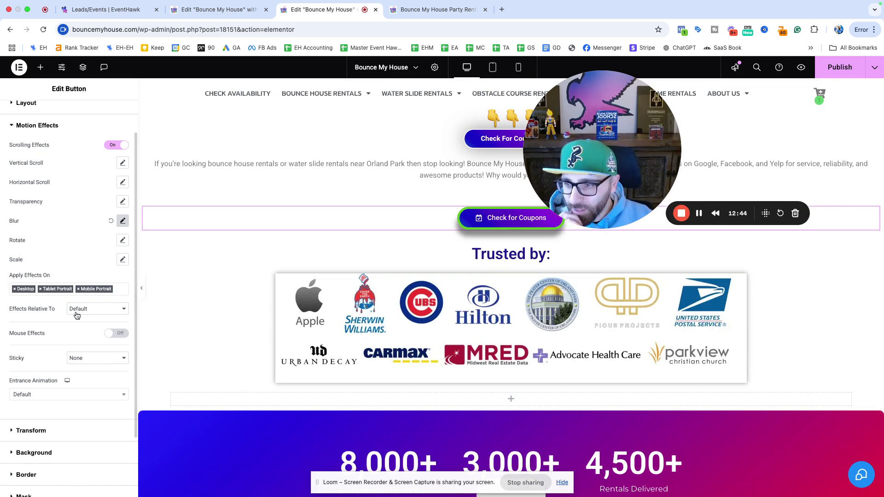
scroll(94, 318, down, 2)
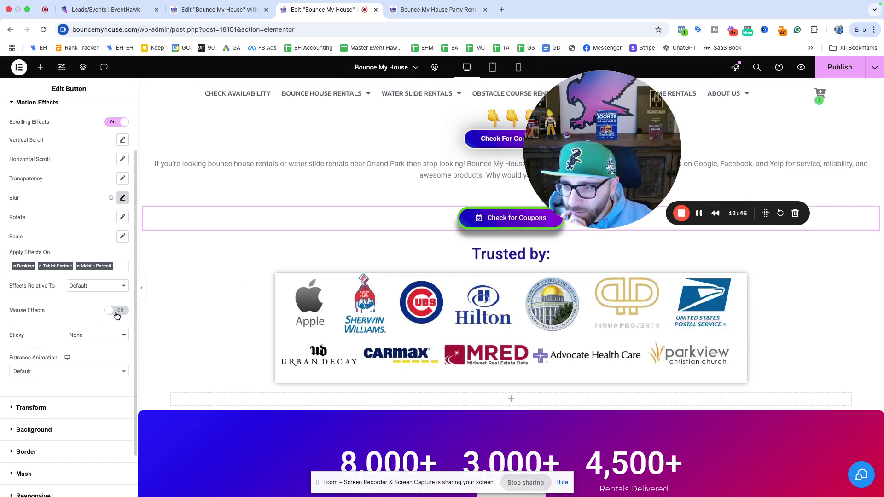
click(116, 310)
click(117, 310)
click(117, 311)
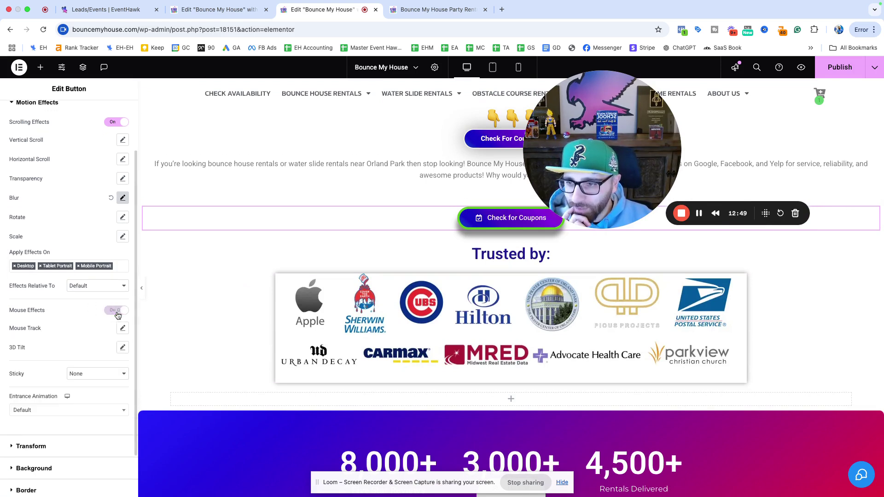
click(122, 348)
click(72, 332)
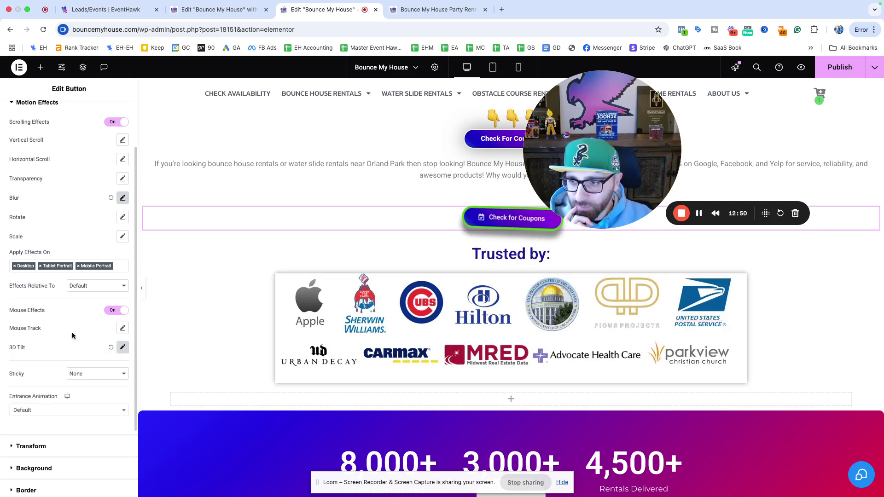
Step: Make the new button sticky at the Bottom and check it while scrolling the desktop page
click(96, 376)
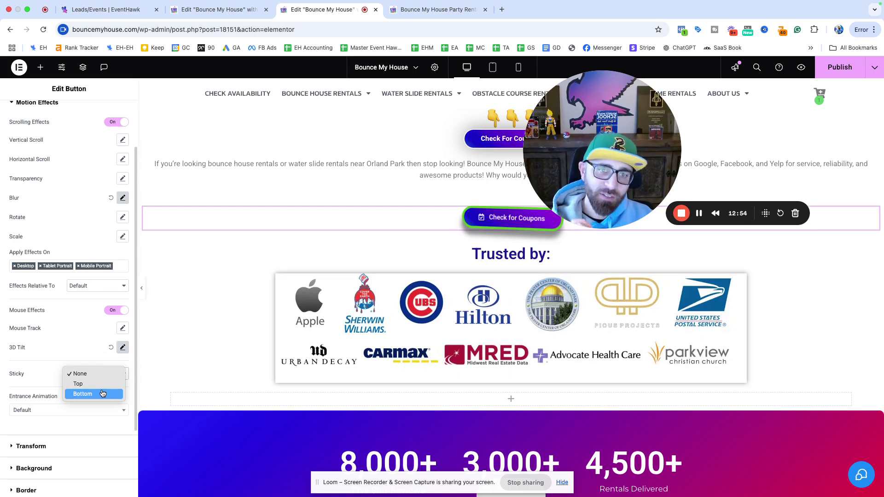
click(102, 394)
scroll(241, 307, up, 10)
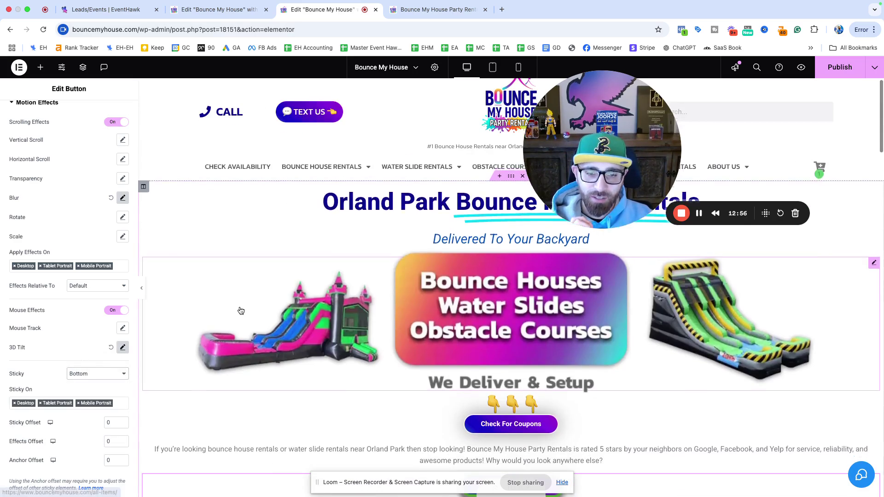
scroll(240, 306, down, 15)
scroll(239, 310, up, 15)
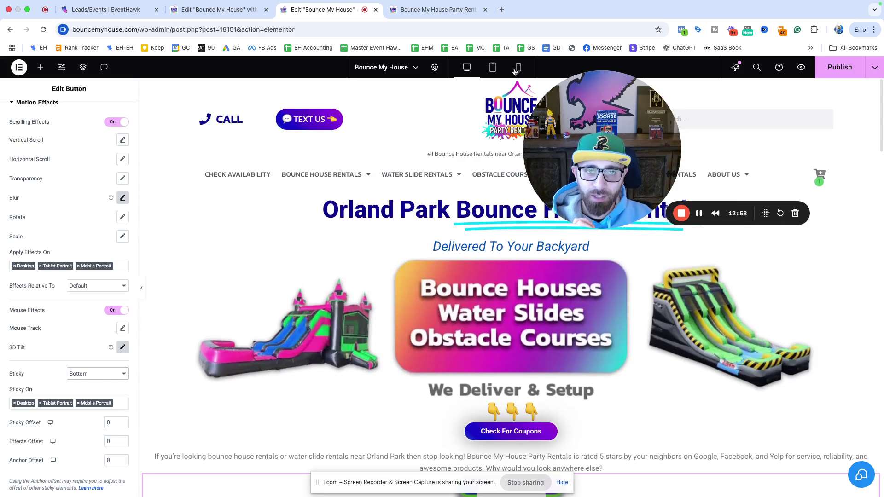
Step: Preview the sticky button while scrolling the page in the mobile layout
click(518, 68)
scroll(504, 183, down, 5)
scroll(504, 183, down, 15)
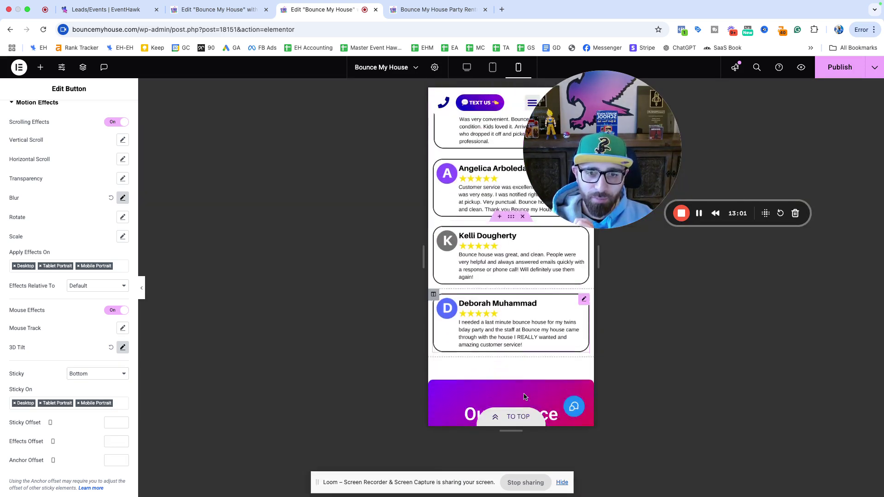
scroll(505, 421, down, 3)
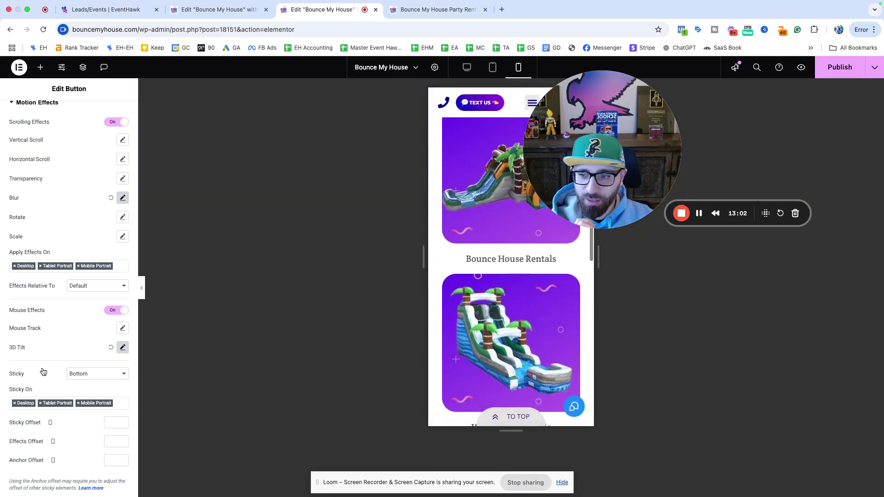
Step: Return to the desktop layout and review the new button's sticky, offset and Stay In Column settings
scroll(77, 334, up, 1)
scroll(79, 341, down, 2)
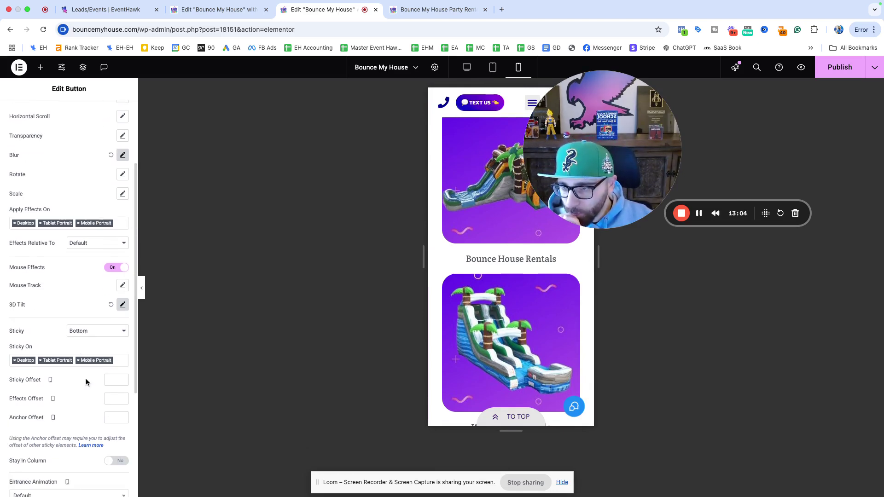
click(467, 68)
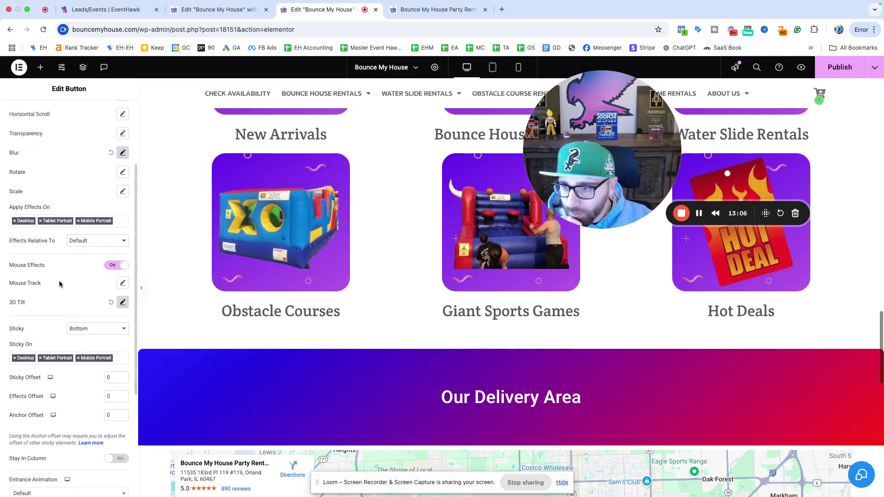
scroll(59, 280, down, 5)
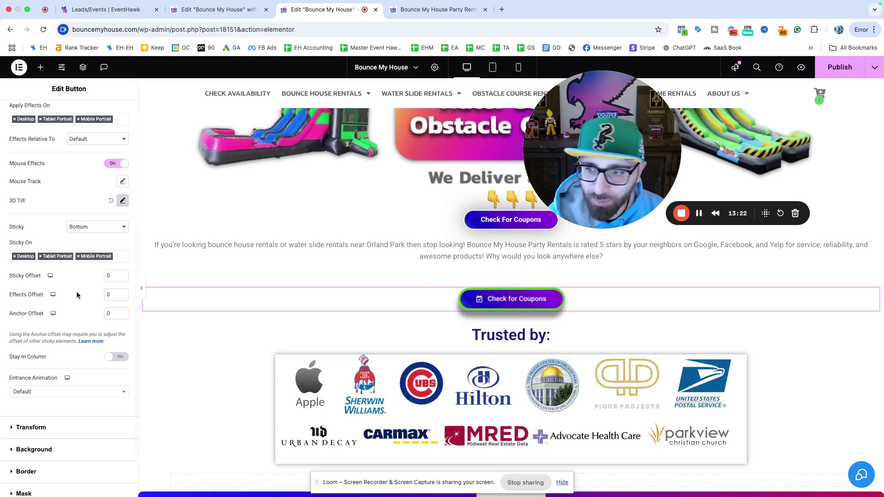
scroll(72, 304, down, 4)
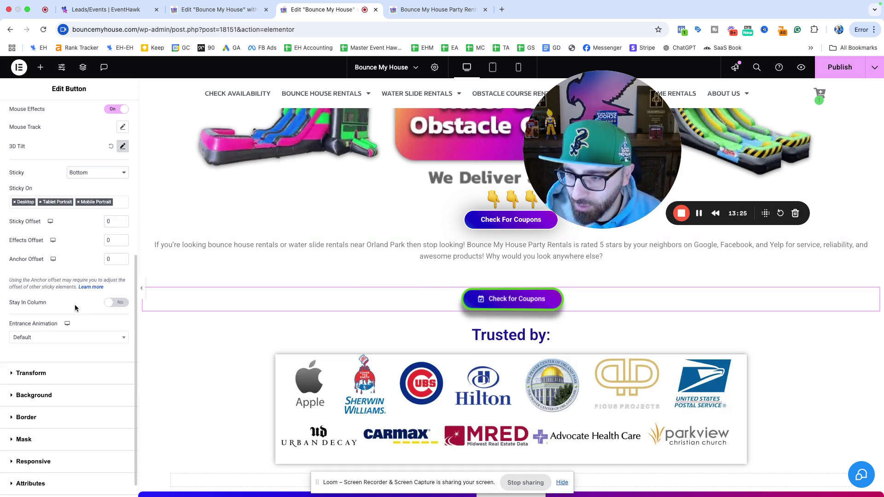
scroll(12, 276, up, 6)
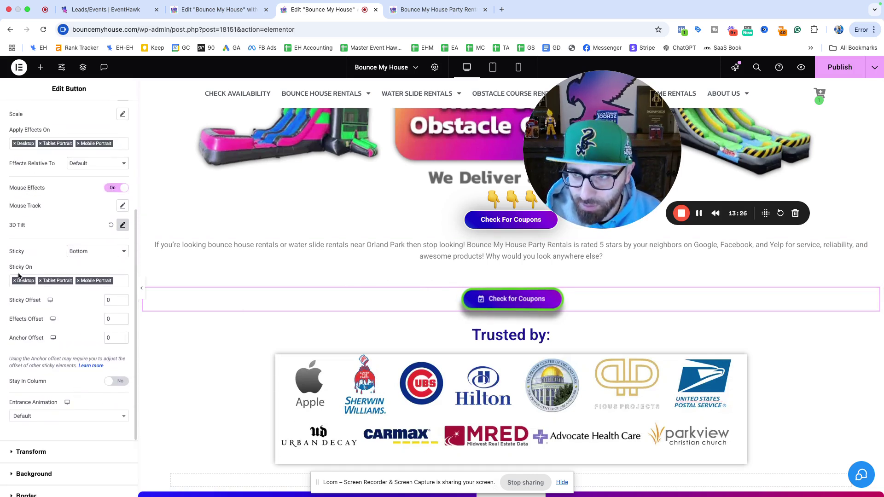
scroll(417, 305, up, 4)
scroll(418, 305, up, 3)
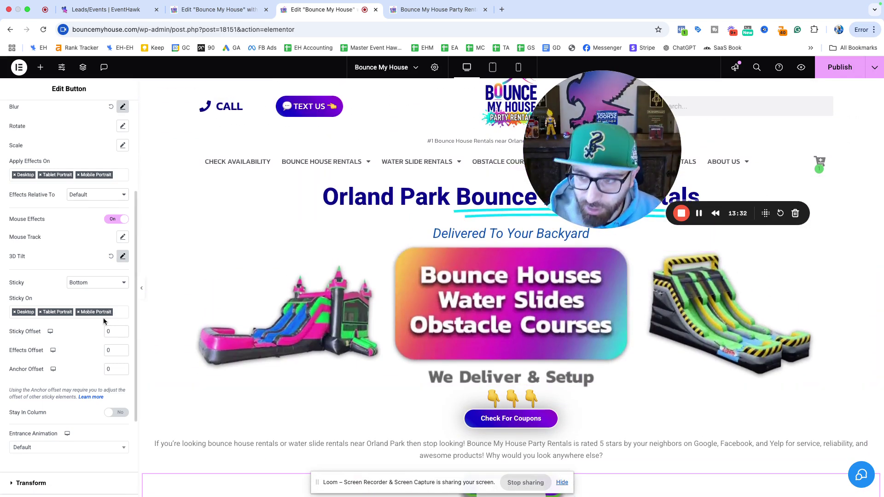
scroll(169, 344, down, 2)
scroll(63, 343, down, 3)
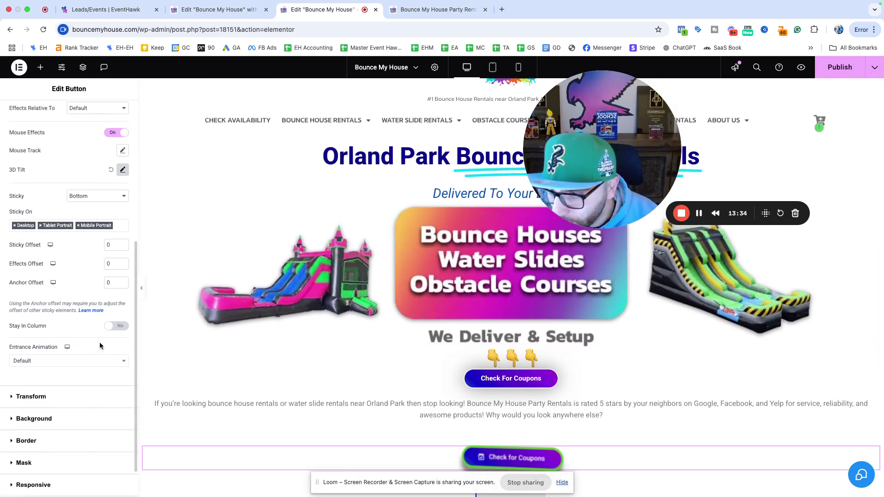
scroll(106, 351, down, 2)
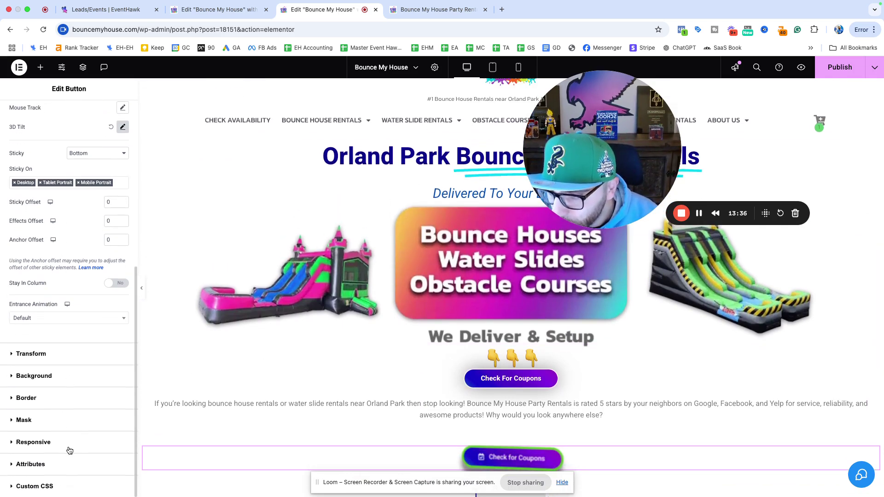
Step: Try the Zoom In entrance animation on the new "Check for Coupons" button
click(53, 319)
scroll(43, 381, down, 2)
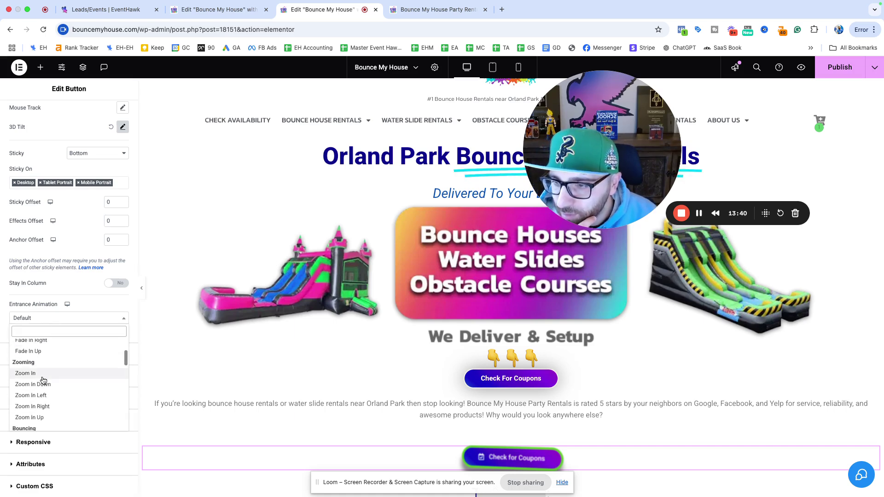
click(43, 375)
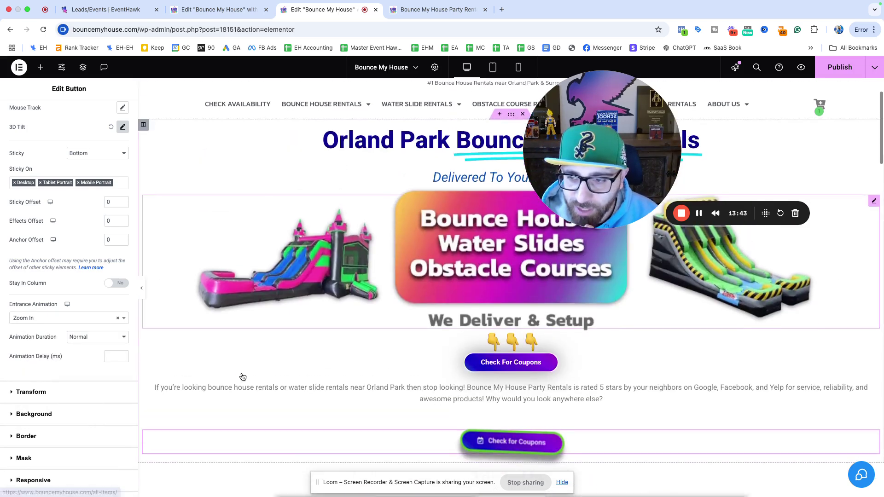
Step: Set the new button's entrance animation to Bounce In and check it while scrolling the page
click(95, 325)
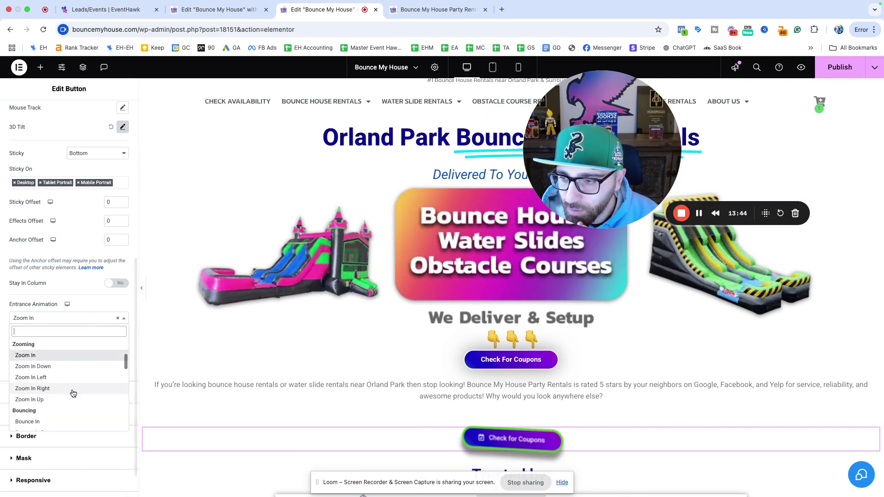
click(28, 421)
scroll(306, 385, down, 3)
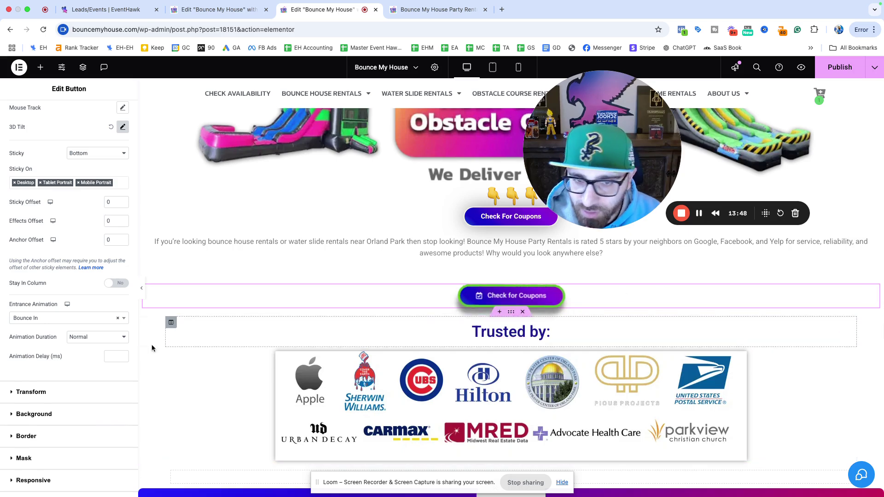
scroll(272, 414, down, 2)
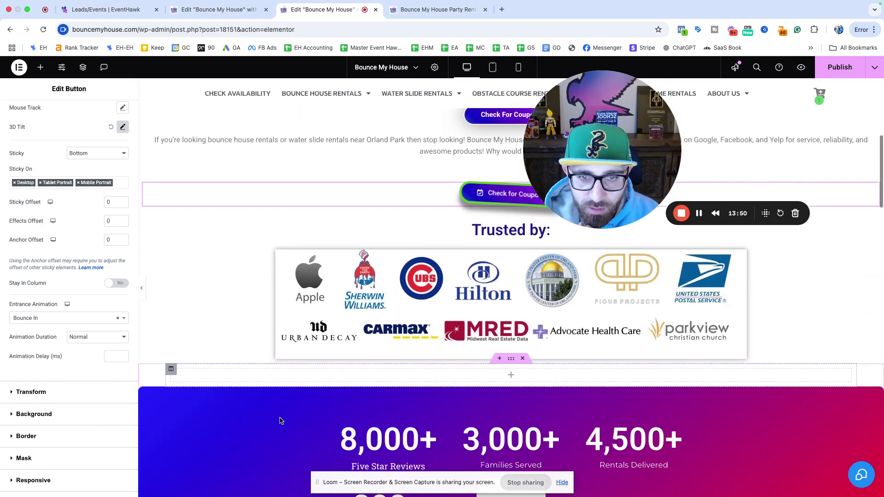
scroll(279, 419, up, 7)
scroll(281, 422, down, 5)
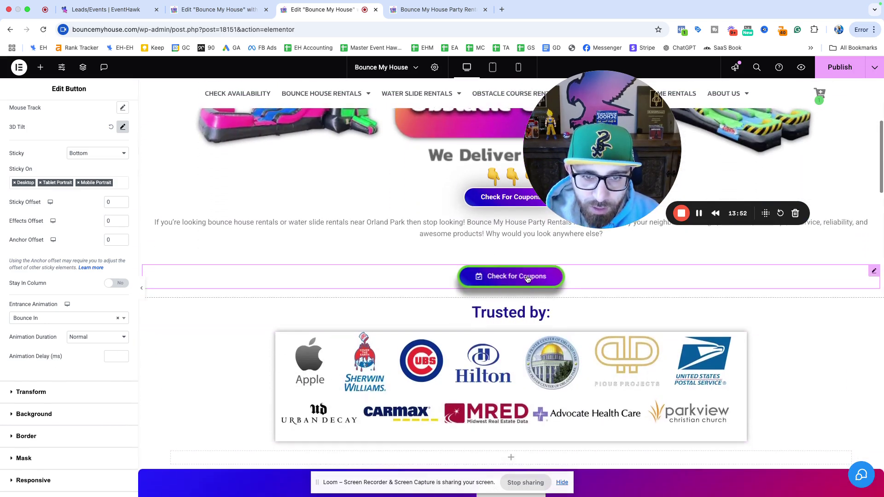
scroll(524, 281, up, 2)
scroll(517, 299, down, 2)
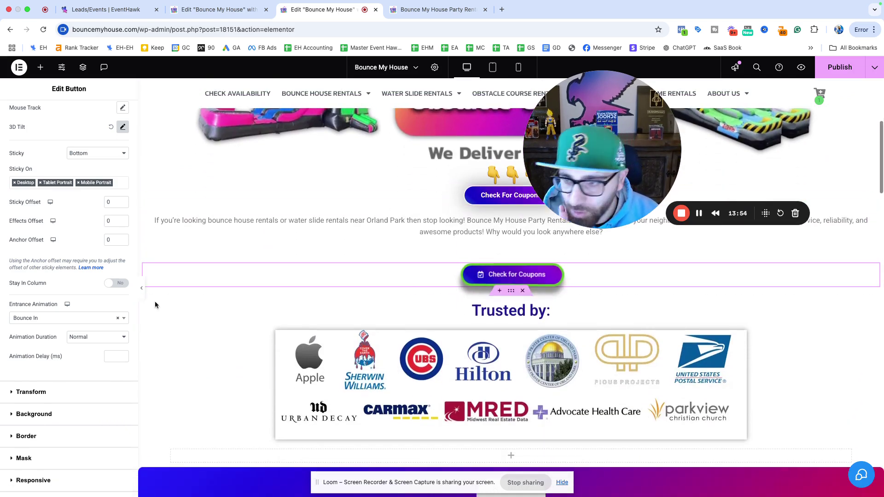
Step: Open the new button's advanced Background settings
scroll(78, 346, down, 2)
click(57, 373)
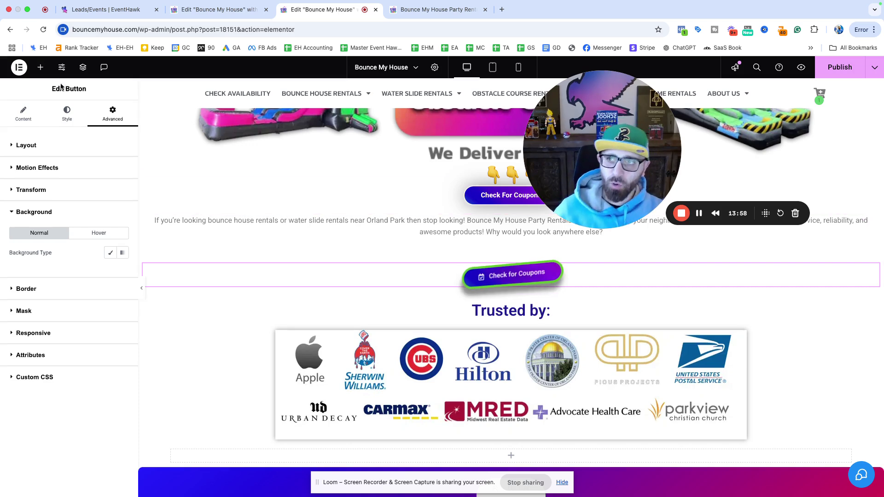
scroll(373, 197, up, 5)
scroll(374, 199, down, 2)
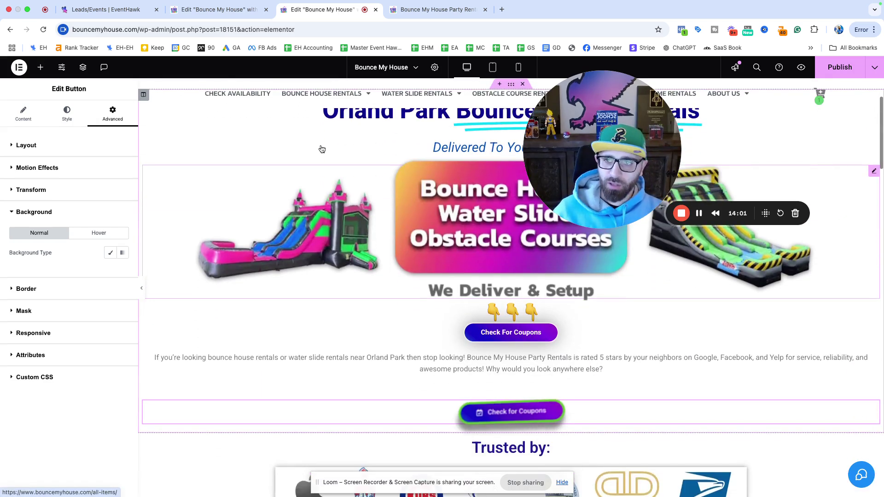
Step: Insert a section with three equal columns above the "Orland Park Bounce House Rentals" heading
scroll(372, 195, up, 3)
drag(609, 130, 812, 119)
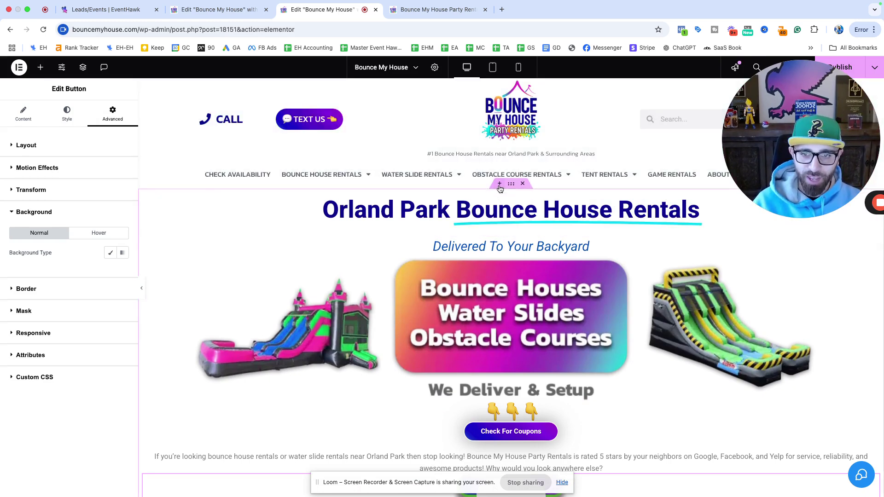
click(499, 184)
click(501, 236)
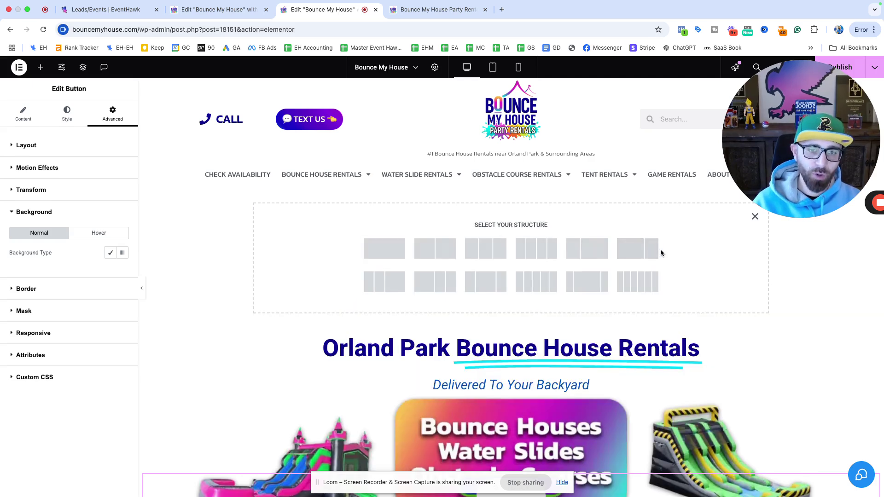
click(485, 258)
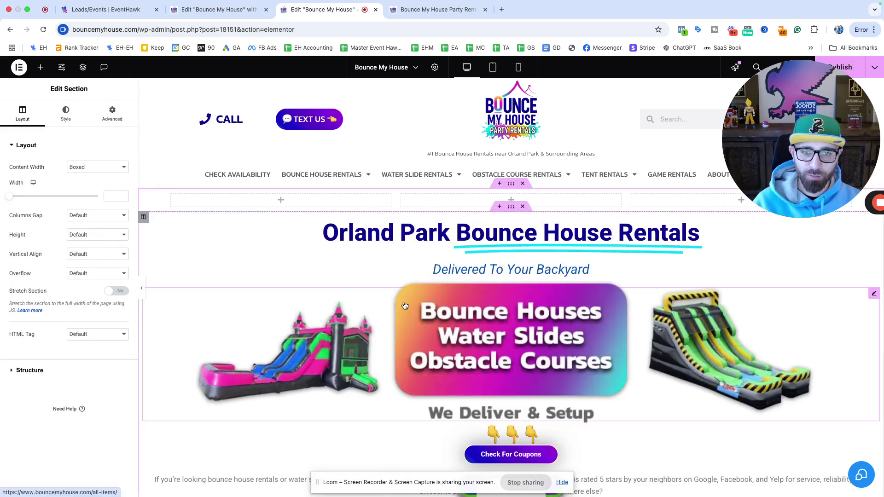
Step: Place a Video widget in the new section's first column and an Image widget in its middle column
click(278, 201)
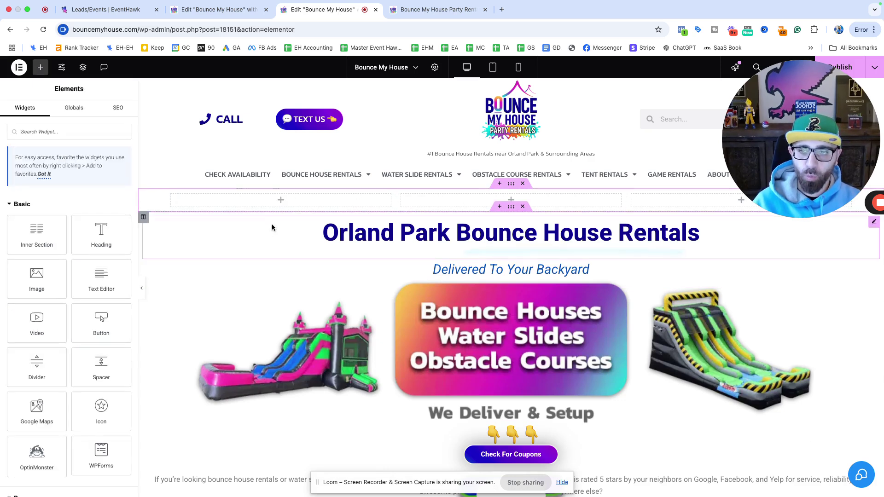
drag(65, 249, 304, 203)
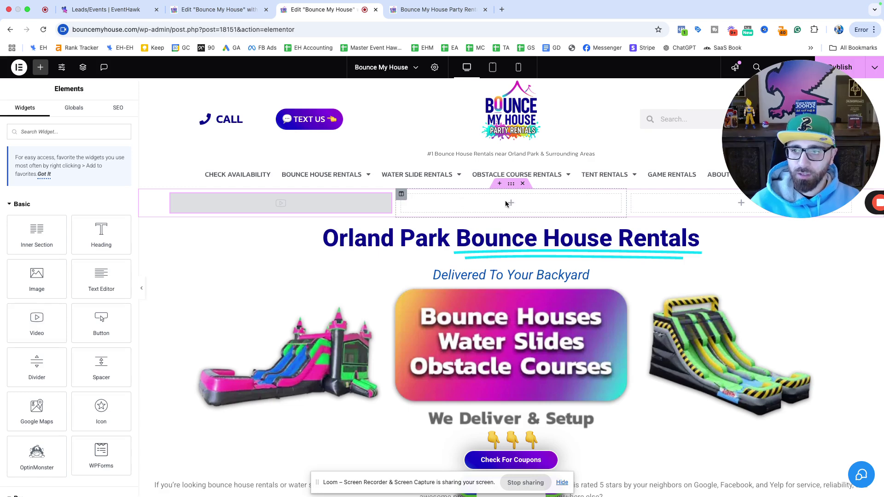
scroll(98, 233, down, 3)
drag(56, 198, 566, 201)
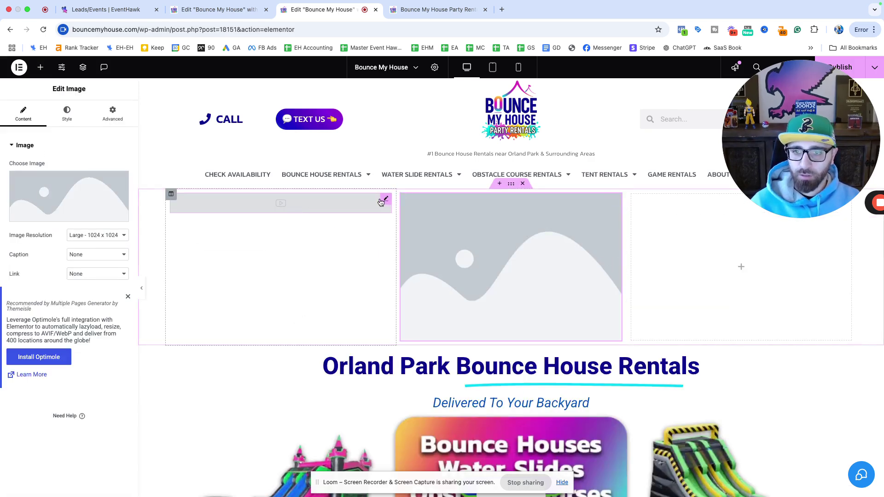
Step: Add a Google Maps widget to the new section's third column and set its location to "bounce my house party"
click(738, 244)
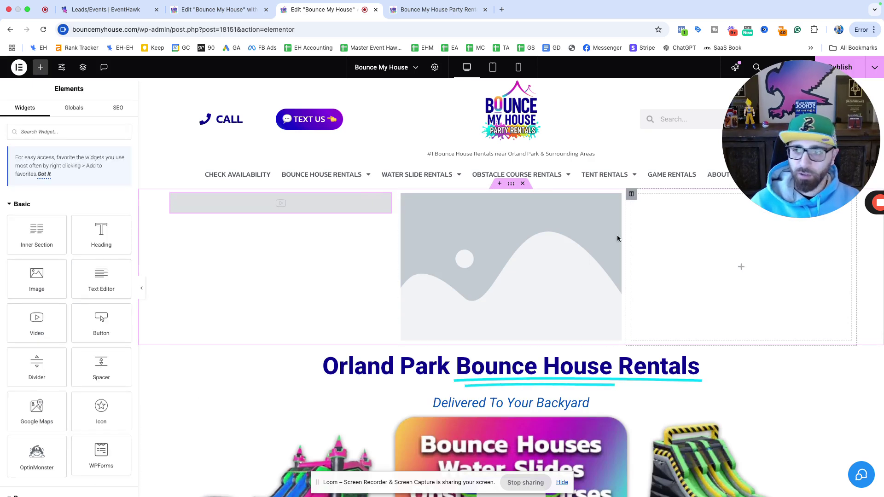
scroll(102, 247, down, 3)
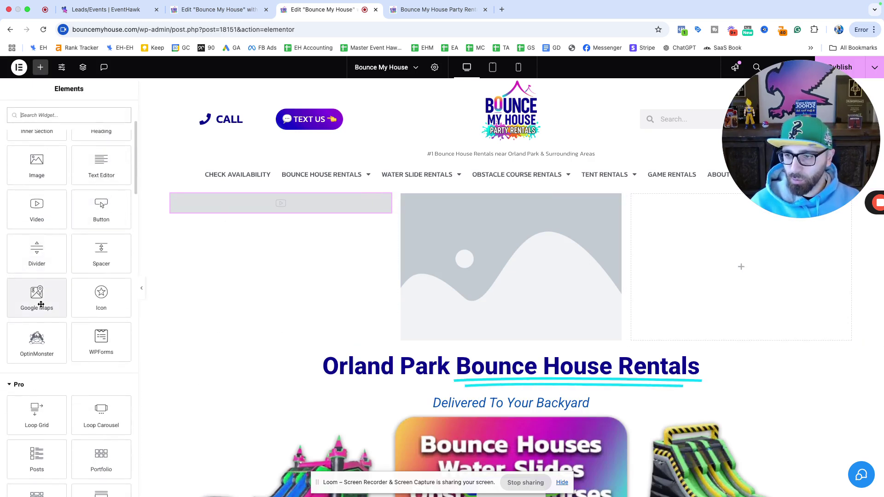
drag(41, 305, 713, 255)
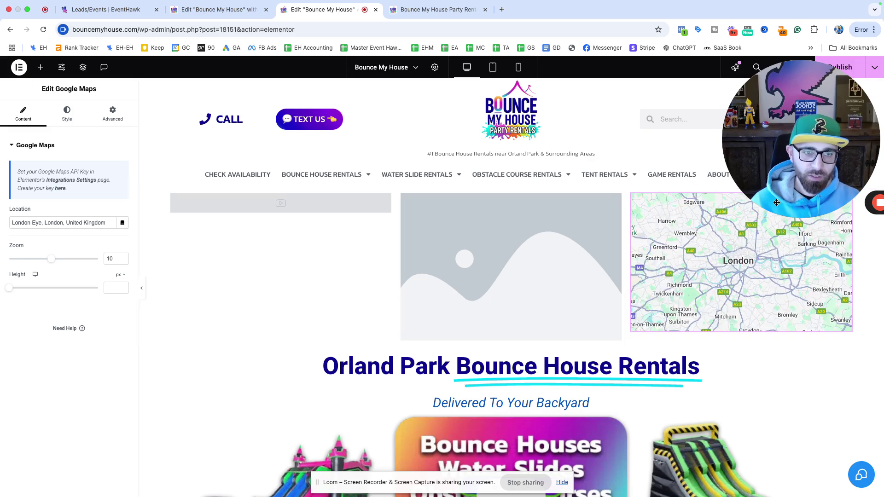
drag(777, 203, 646, 203)
triple_click(39, 223)
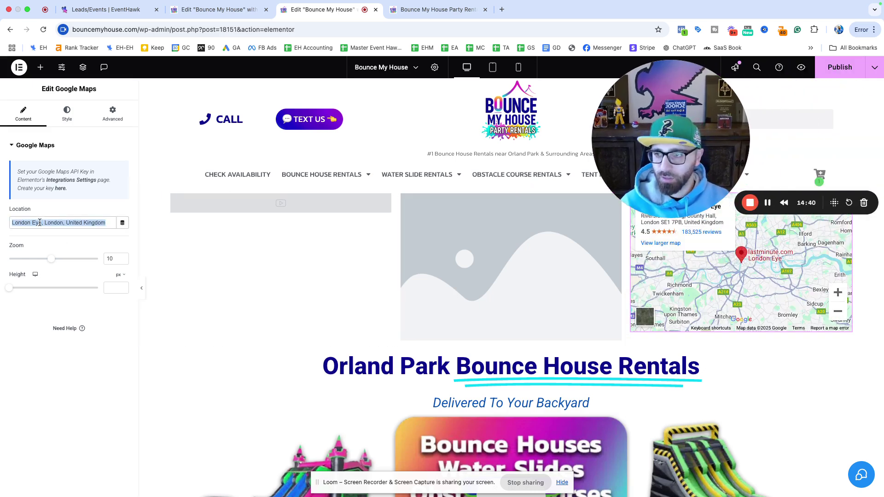
text(bounce my )
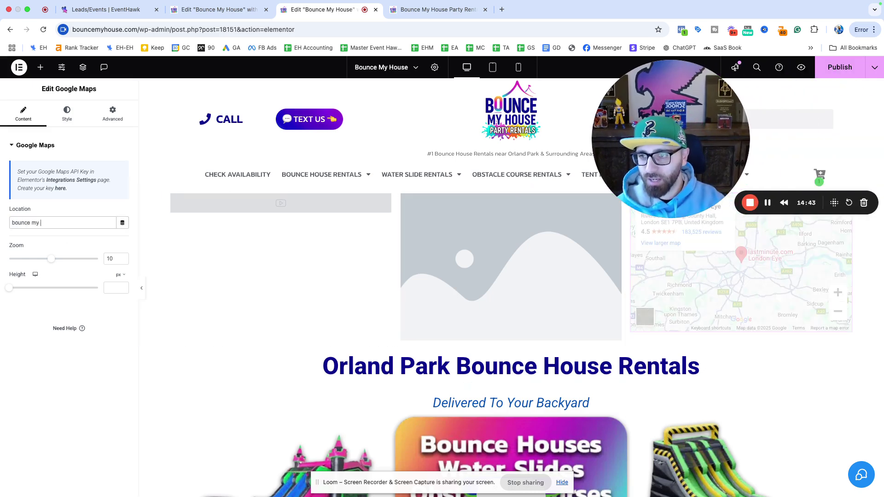
text(house party)
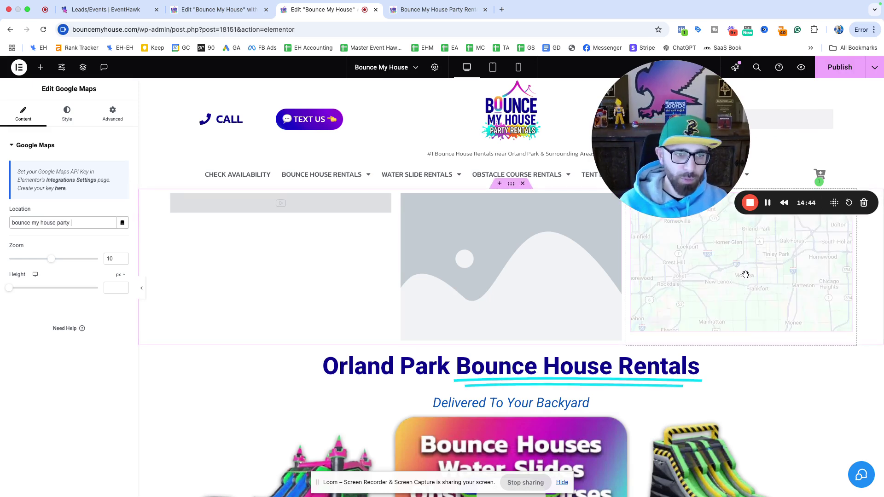
Step: Examine the new three-column section and how it sits with the homepage content below it
drag(695, 144, 462, 395)
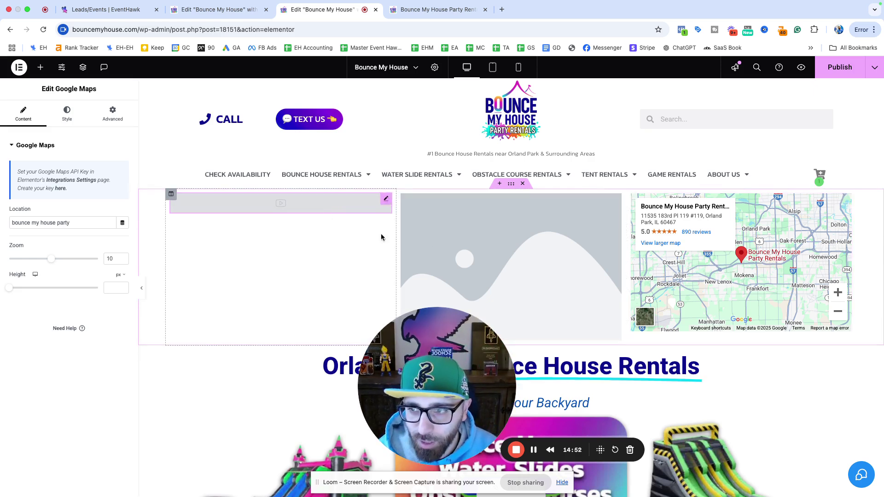
drag(425, 369, 606, 344)
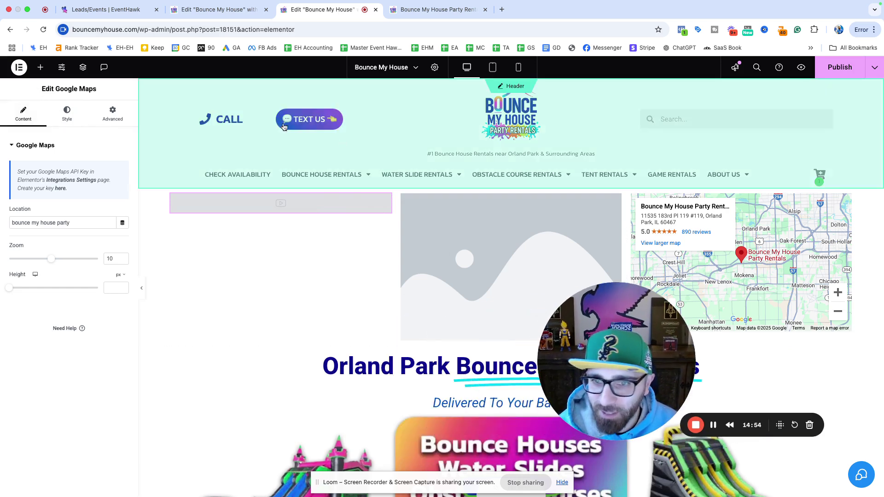
scroll(352, 210, down, 3)
scroll(530, 198, up, 1)
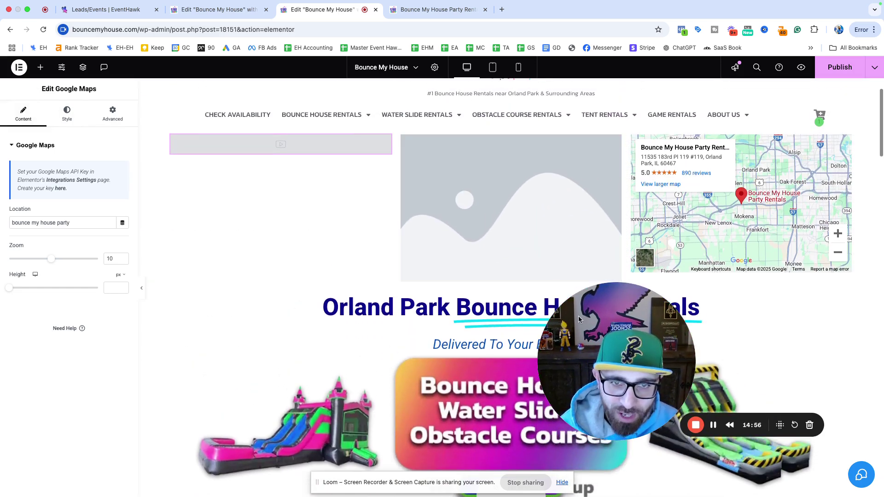
drag(578, 320, 785, 198)
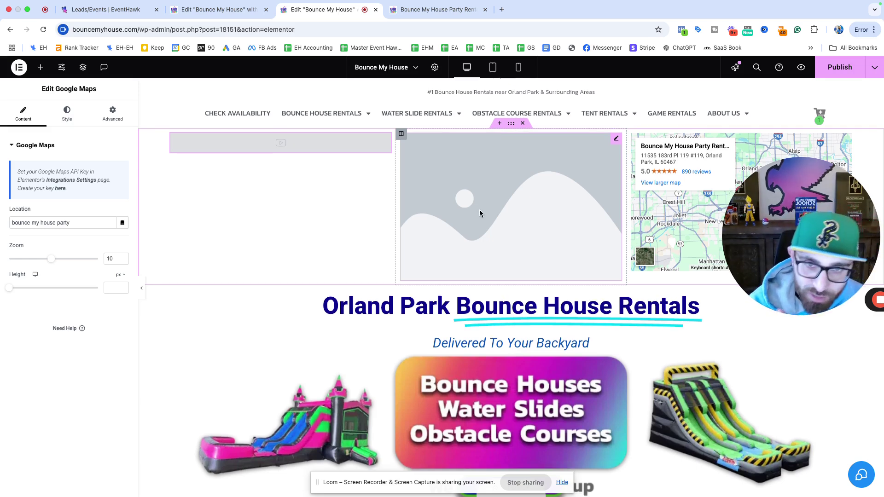
scroll(480, 212, down, 2)
scroll(450, 184, up, 5)
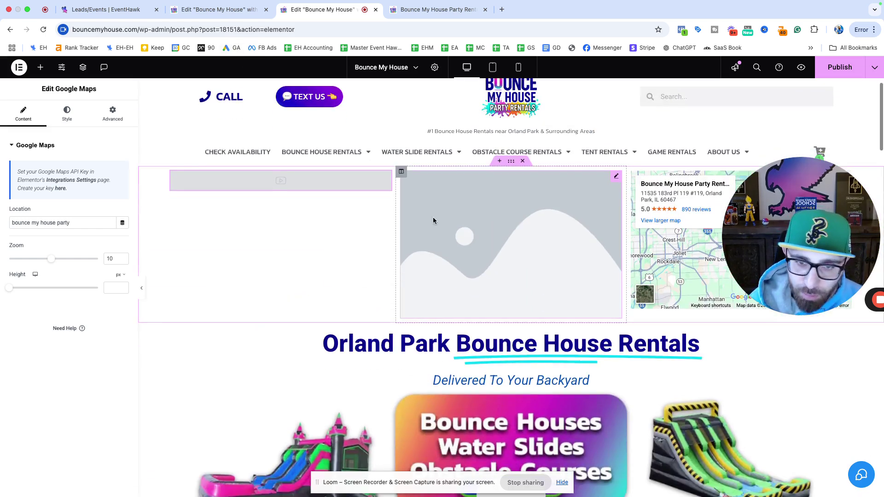
scroll(433, 219, down, 4)
scroll(433, 219, down, 6)
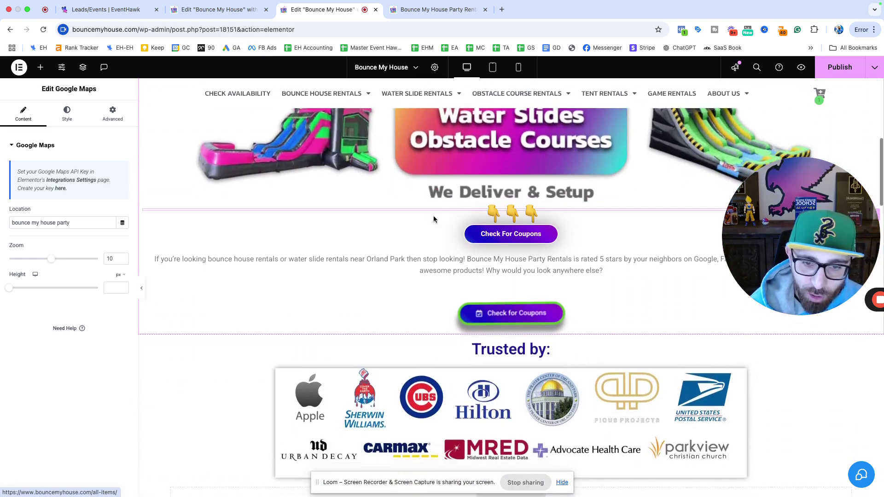
Step: Examine the rest of the homepage, from the coupon buttons through the reviews and rental categories to the delivery area
scroll(432, 214, down, 9)
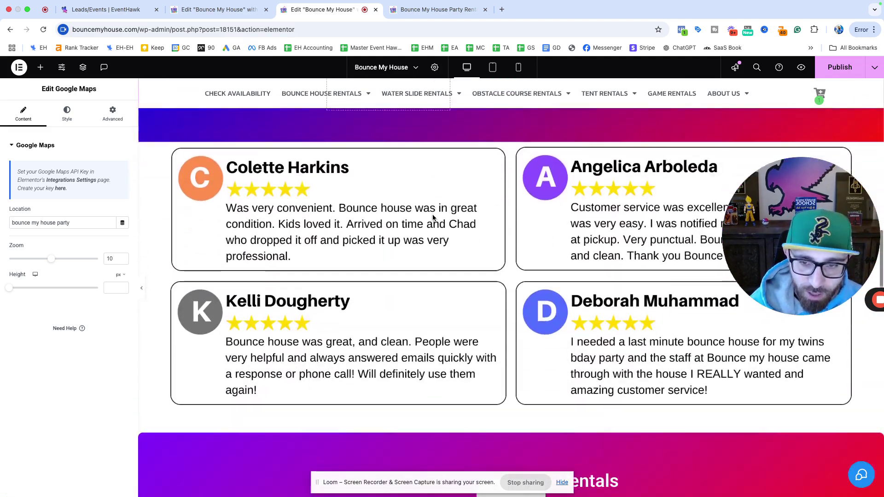
scroll(433, 214, up, 2)
scroll(432, 214, up, 5)
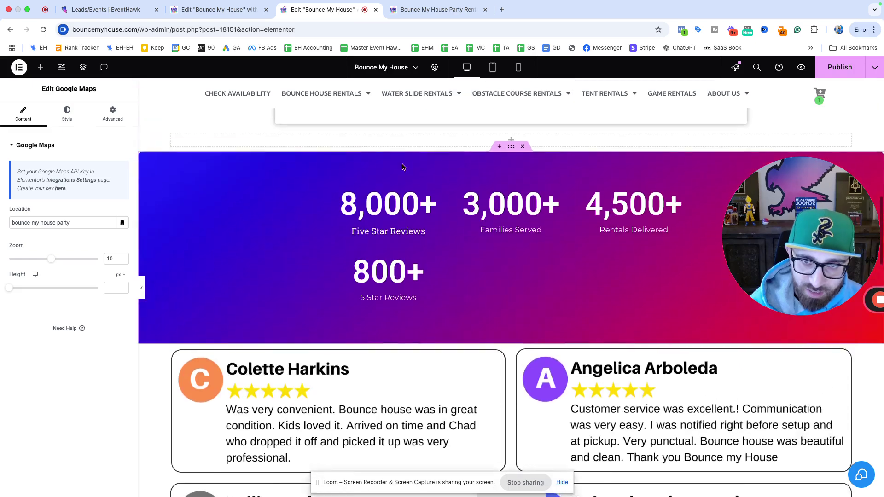
scroll(586, 211, down, 7)
scroll(589, 216, down, 15)
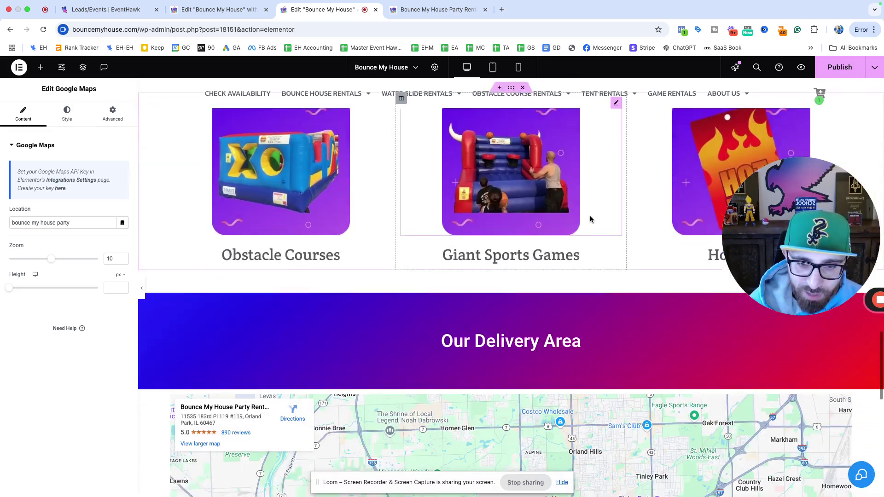
scroll(523, 266, down, 6)
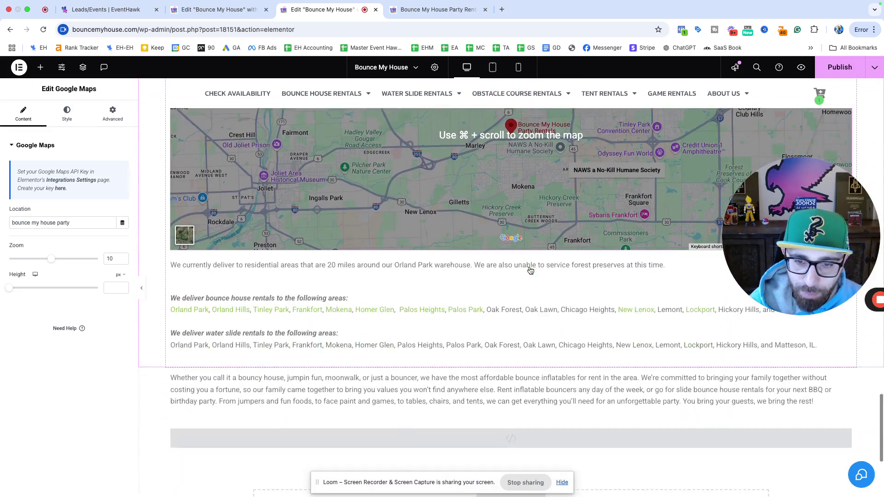
scroll(532, 266, up, 3)
scroll(532, 266, up, 20)
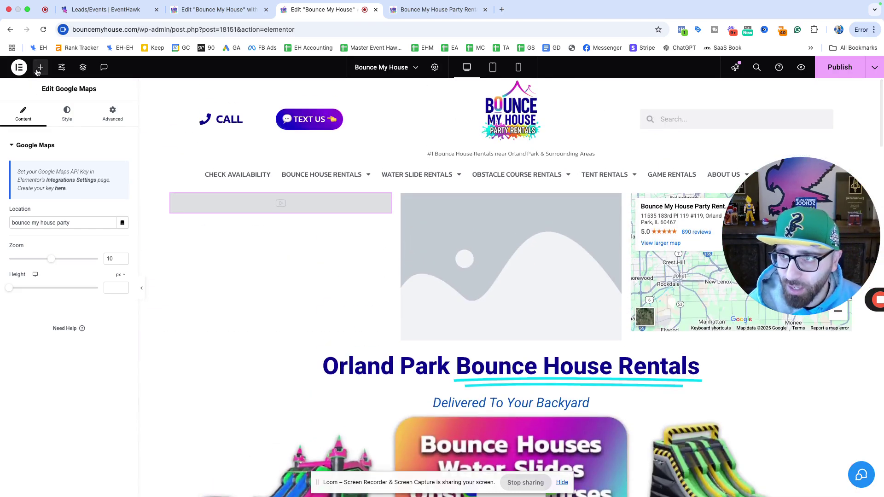
Step: Browse the widgets available for the homepage, including the Basic and Pro groups
click(39, 67)
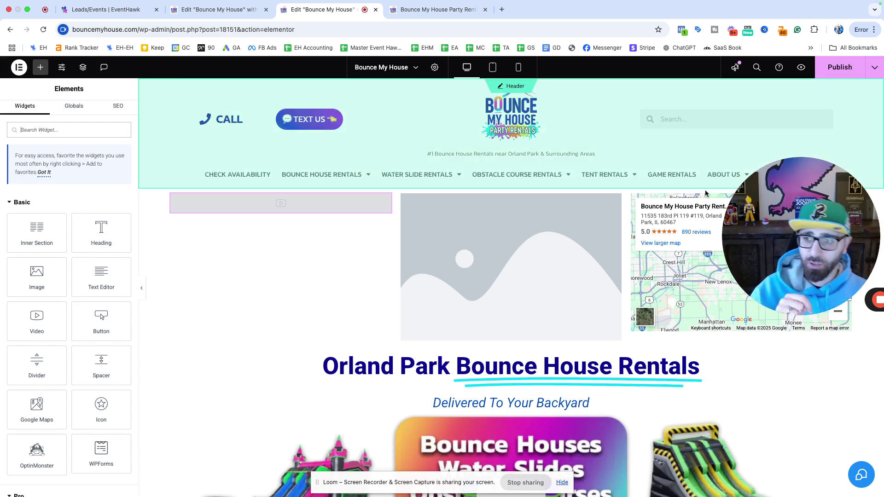
drag(800, 217, 386, 186)
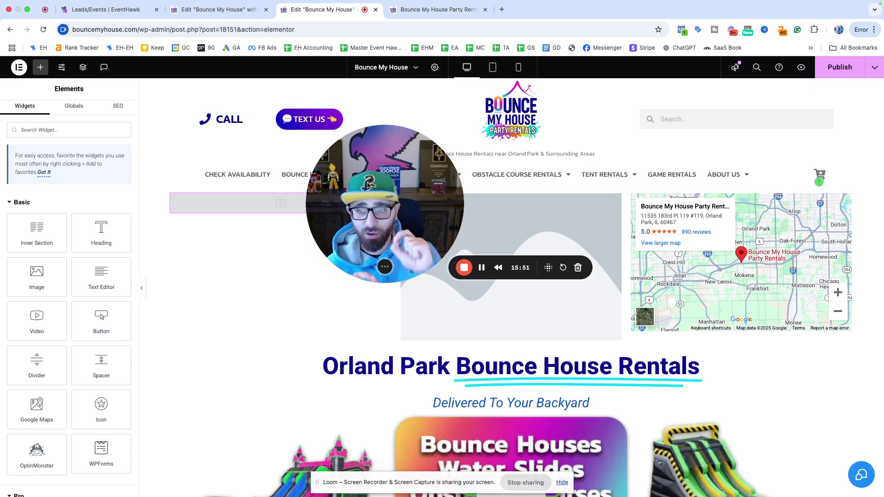
scroll(81, 201, down, 8)
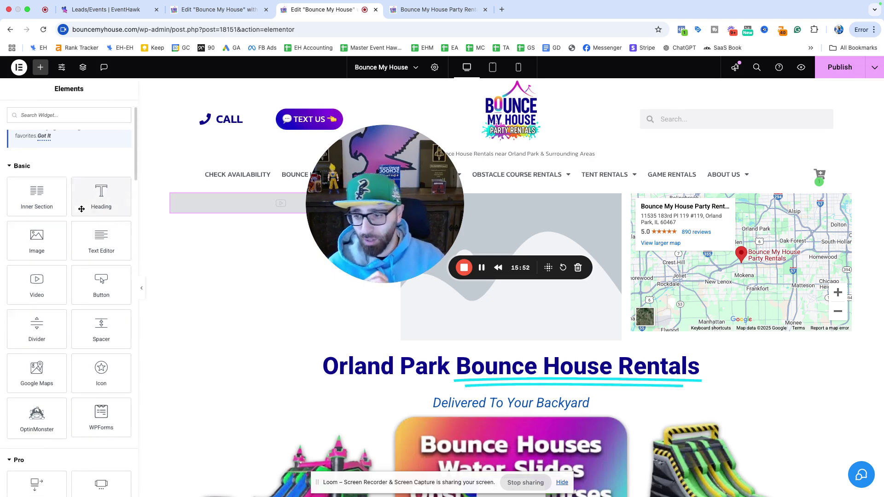
scroll(81, 201, down, 3)
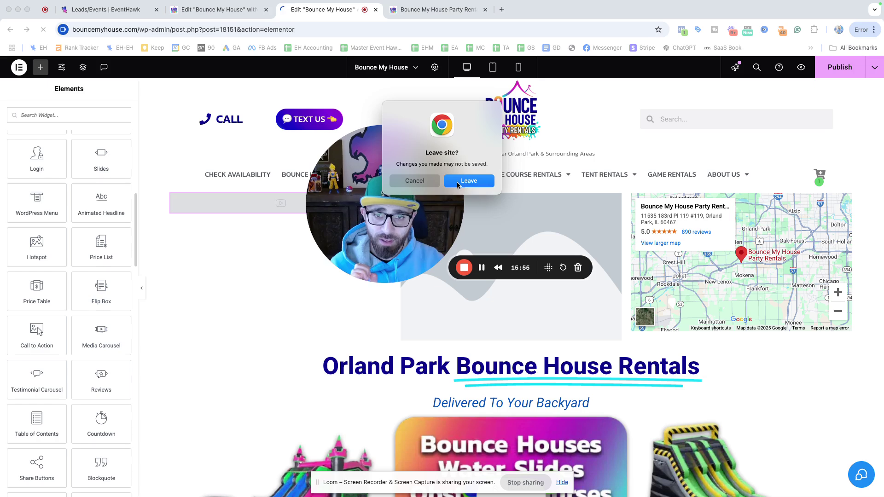
Step: Leave the homepage editor without saving the changes and create a new WordPress page
click(468, 181)
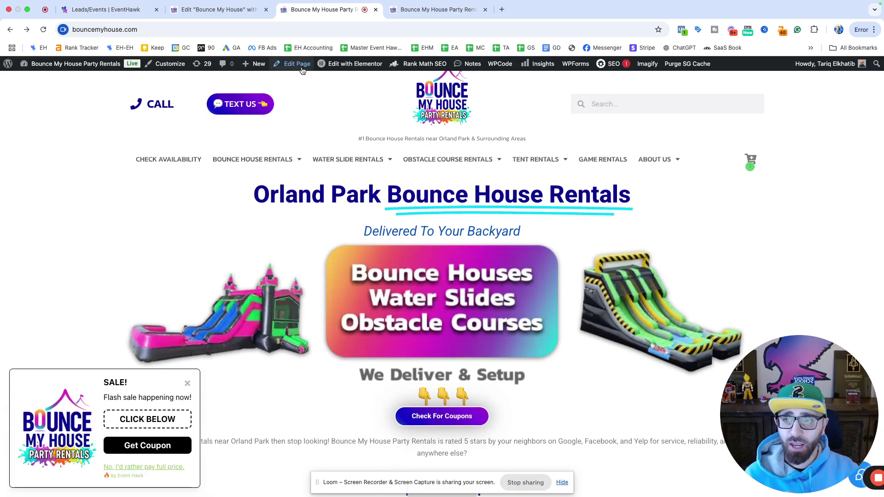
mouse_move(247, 65)
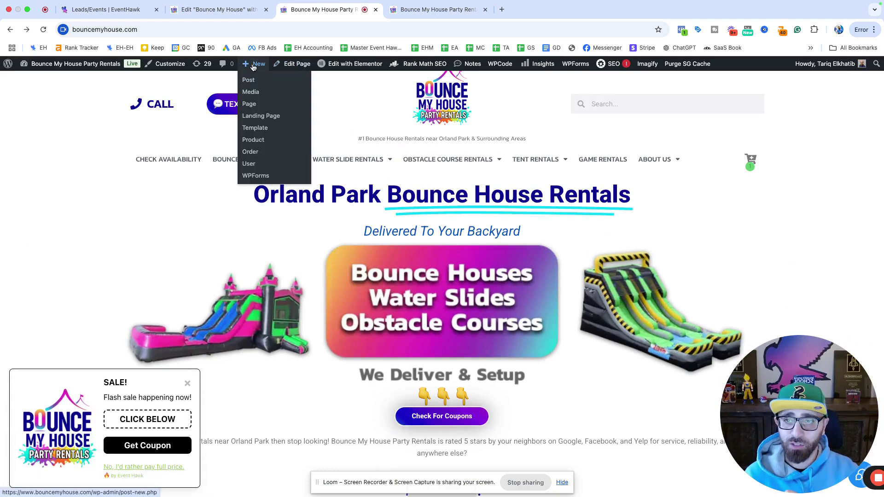
click(251, 104)
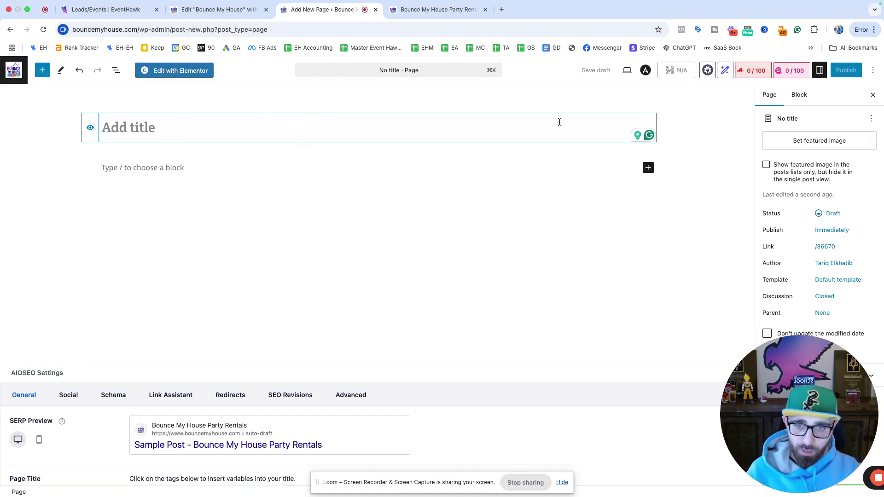
Step: View the full library of blocks that the WordPress block editor offers for the new page
click(648, 168)
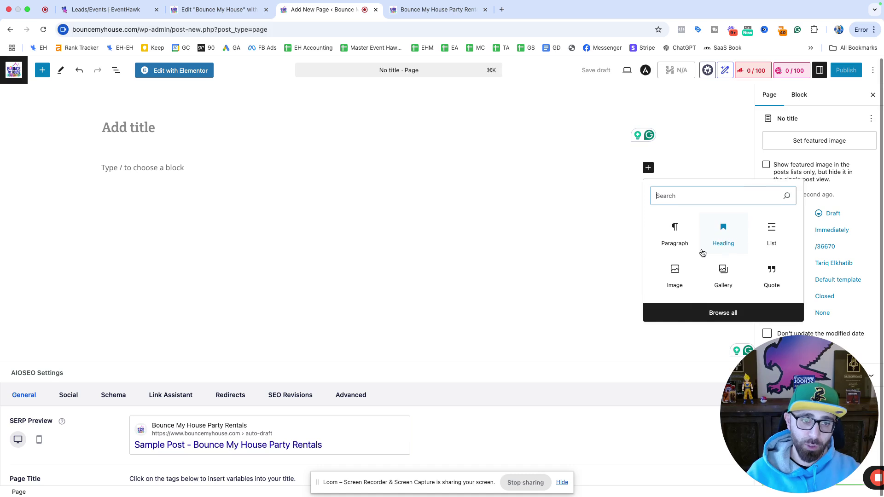
click(729, 314)
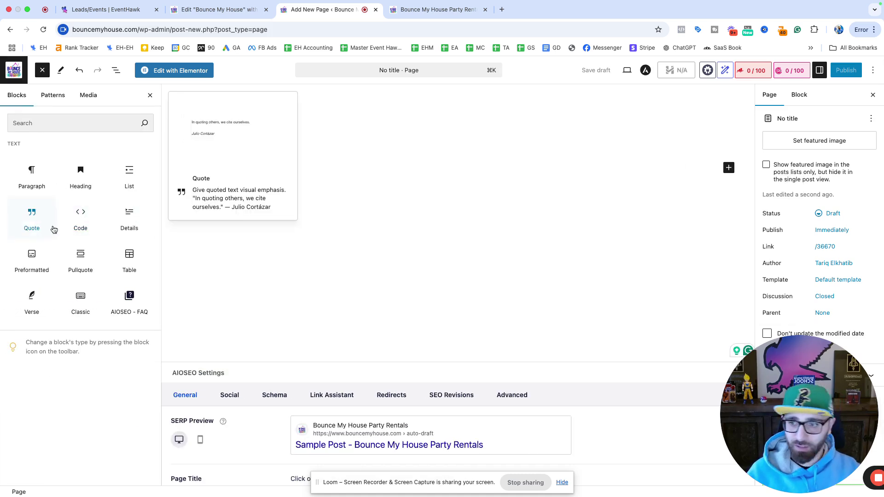
click(546, 240)
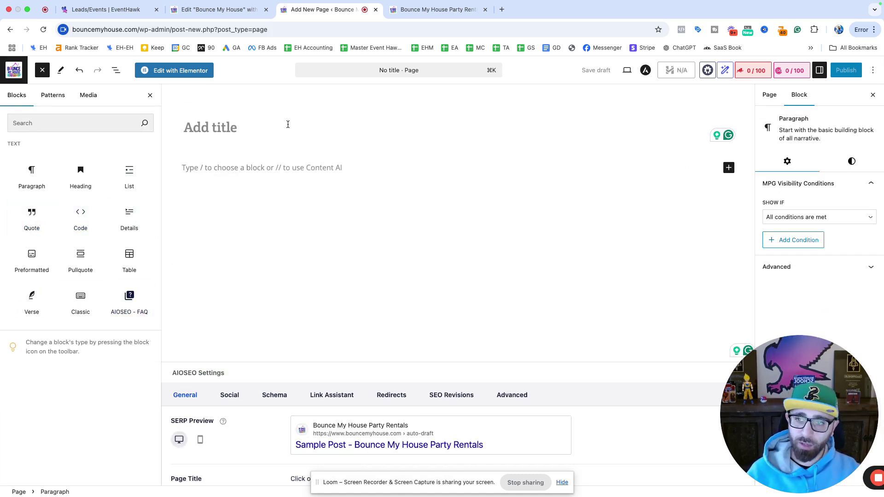
Step: Open the new untitled page in the Elementor editor and insert a single-column section
click(288, 124)
click(177, 72)
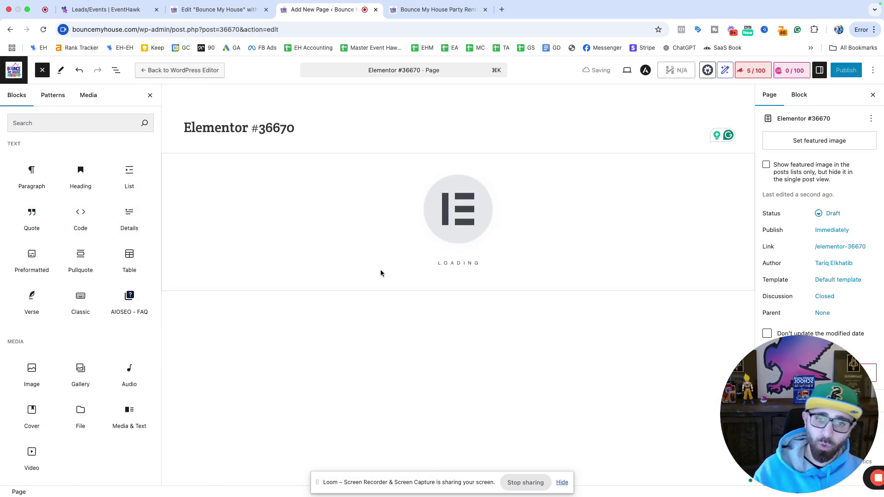
click(468, 181)
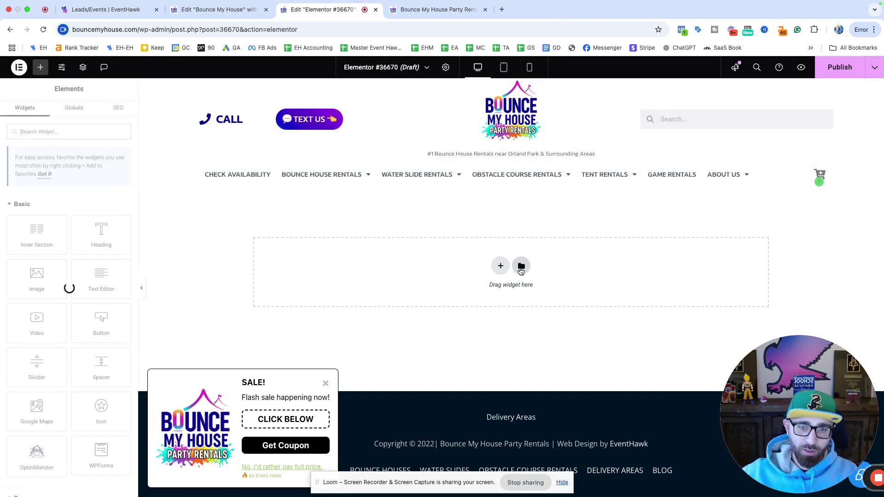
click(499, 267)
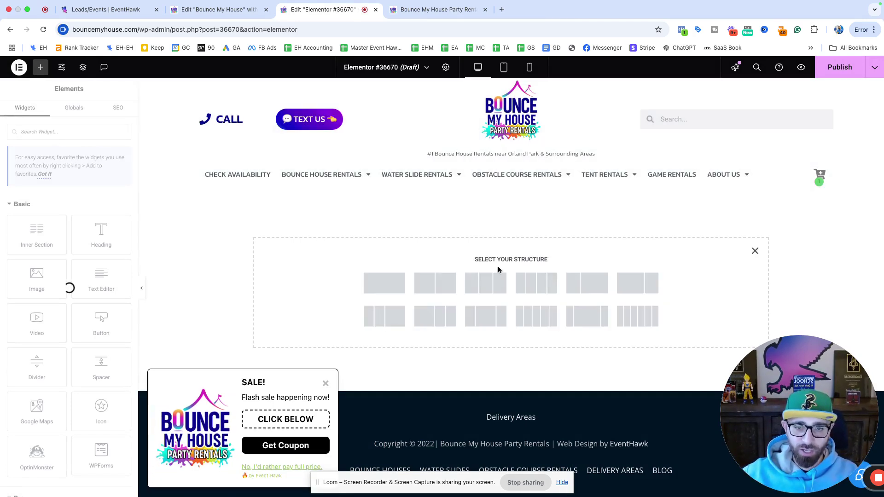
click(386, 288)
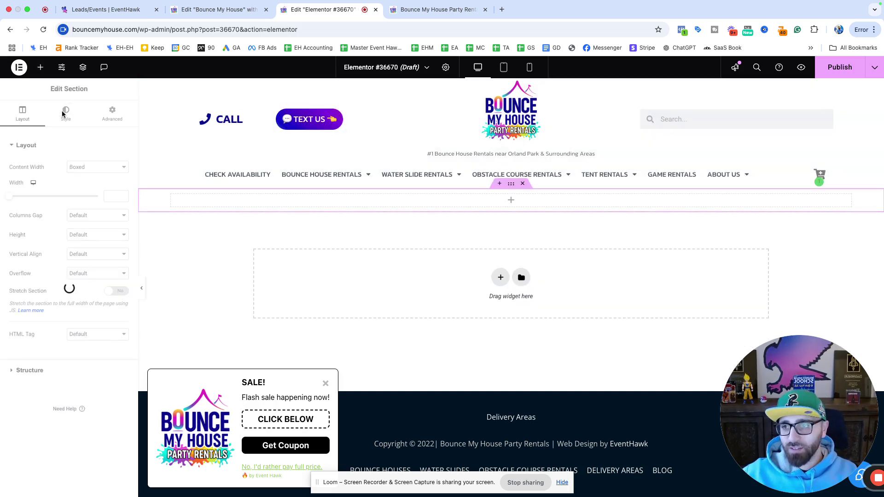
Step: View the site settings for design system, theme style and general options, and return to the page
click(40, 67)
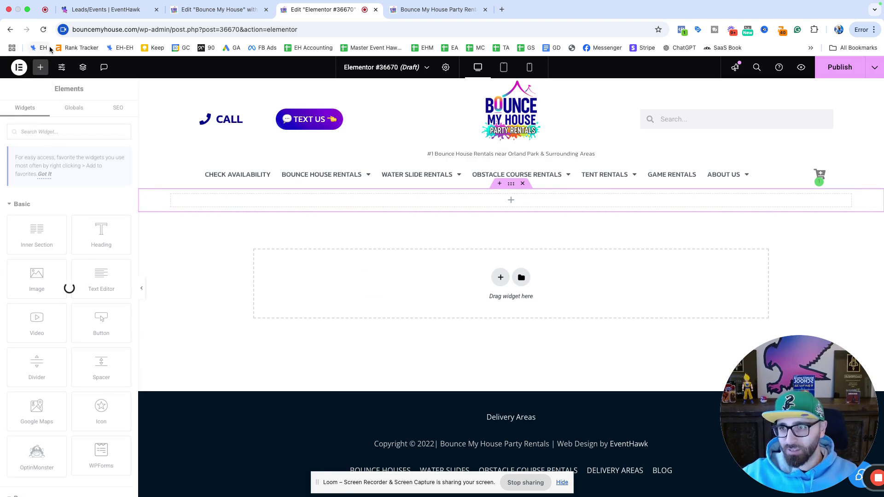
click(63, 68)
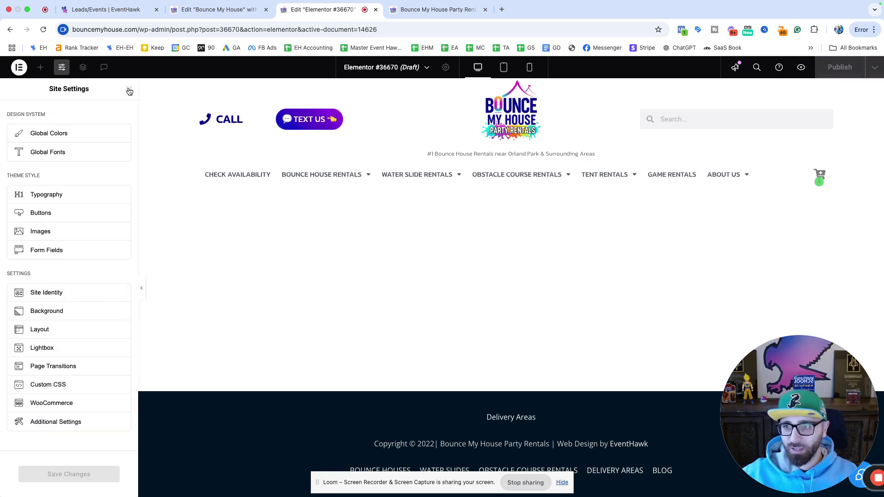
click(130, 91)
Step: Place a Loop Carousel widget in the new section's column and a Gallery widget below it
mouse_move(31, 288)
mouse_down()
mouse_move(483, 223)
mouse_move(489, 206)
mouse_move(36, 290)
mouse_up()
scroll(46, 311, down, 6)
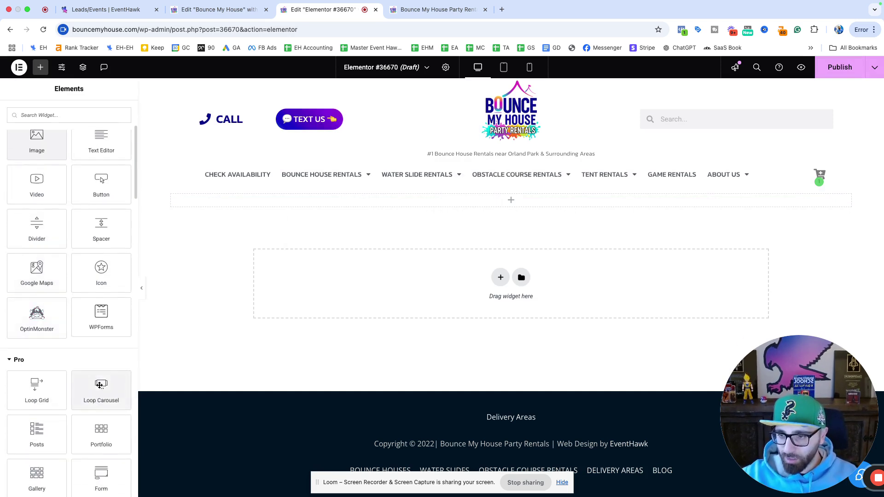
drag(98, 392, 476, 206)
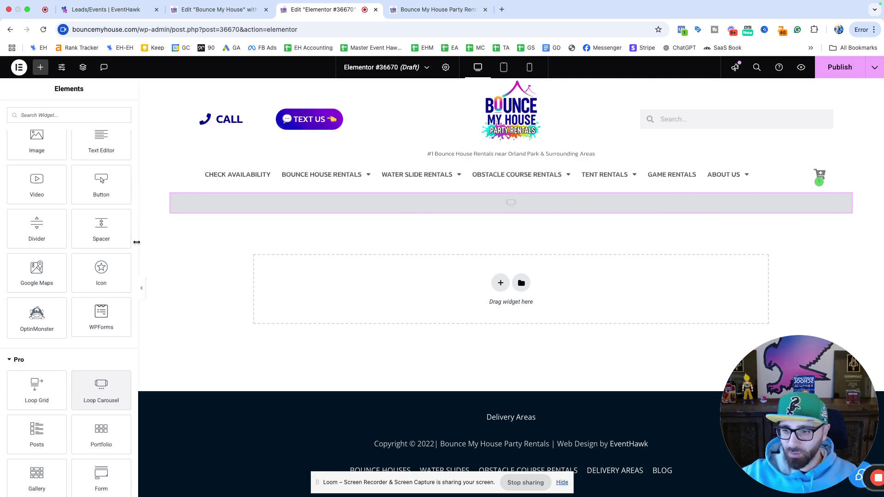
scroll(28, 338, down, 5)
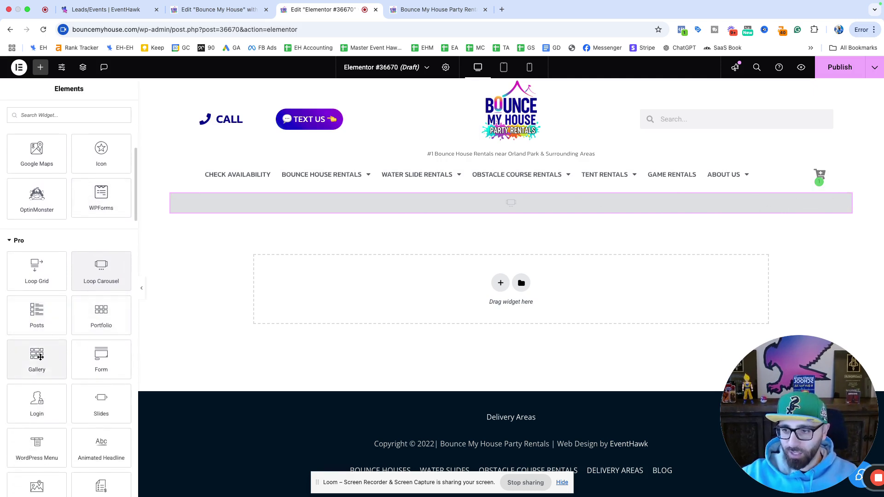
drag(41, 357, 465, 233)
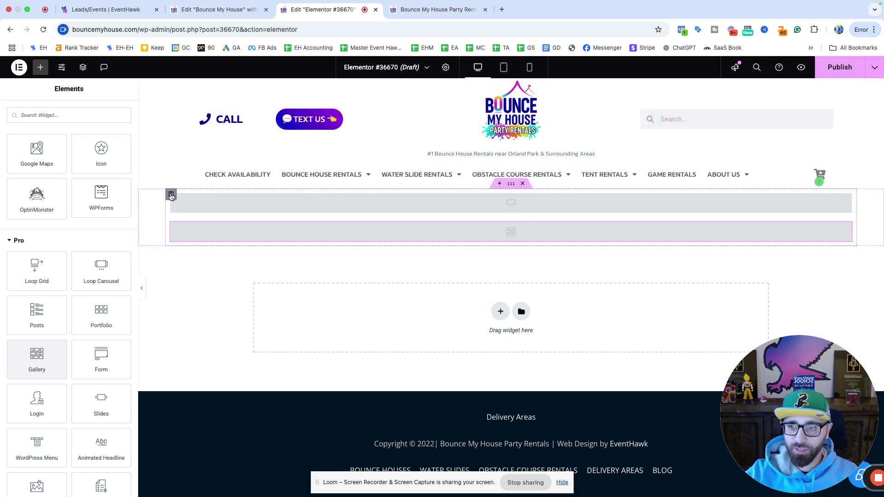
Step: Duplicate the column with the Loop Carousel and Gallery widgets, and add a new empty column after the copy
right_click(171, 196)
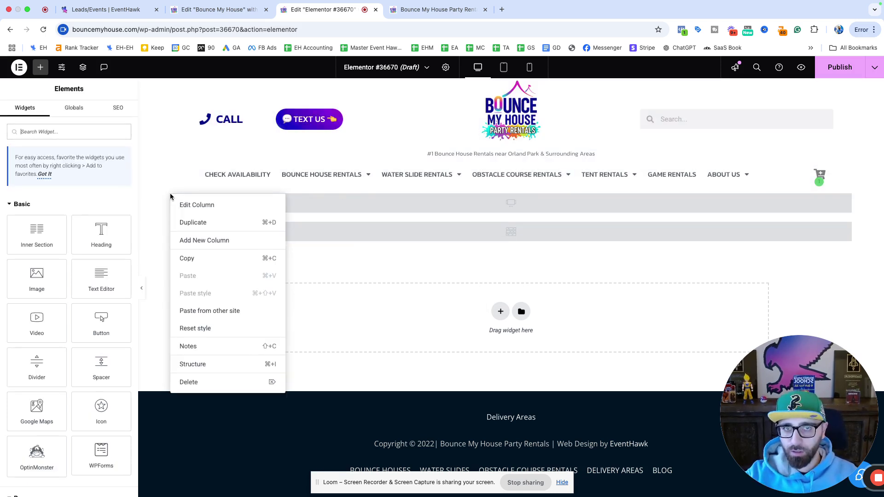
click(208, 224)
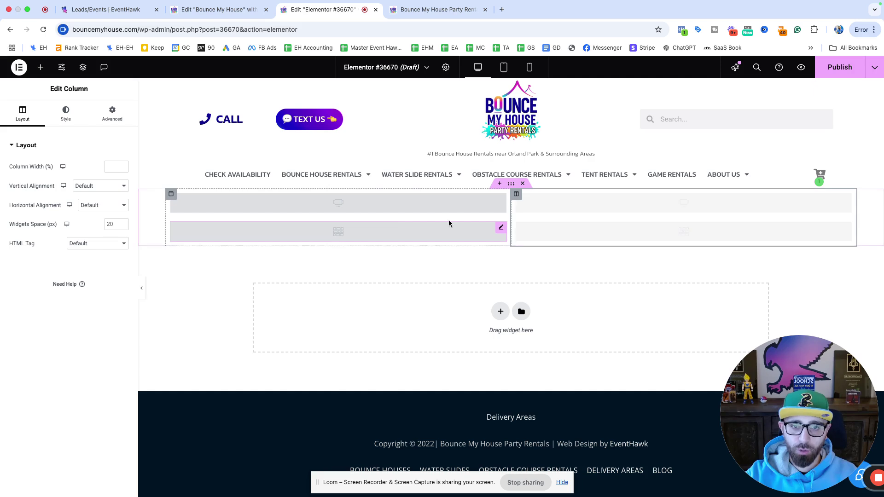
right_click(516, 194)
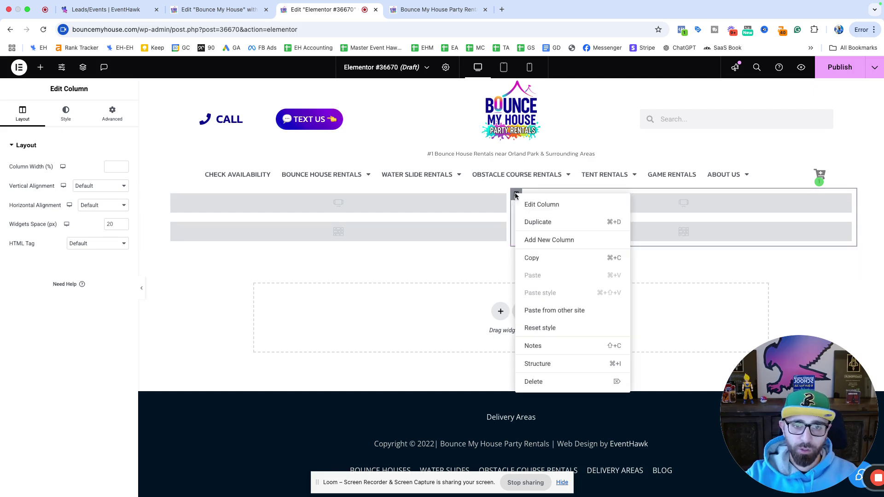
click(560, 240)
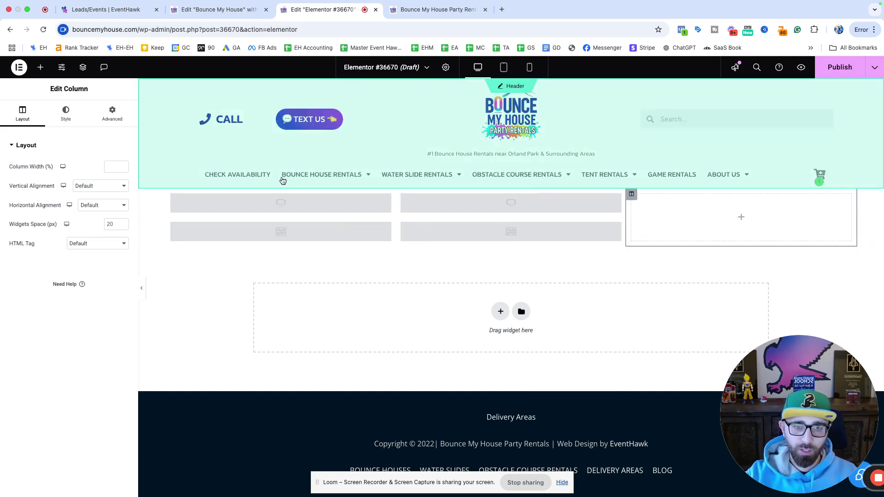
Step: Check the Loop Carousel widget's editing options and look through the widget library down to the Facebook widgets
right_click(387, 201)
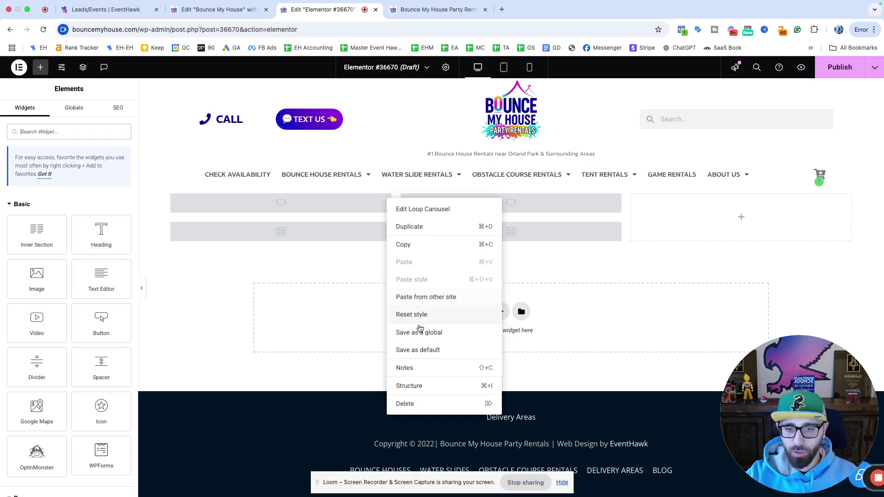
click(191, 275)
scroll(97, 295, down, 5)
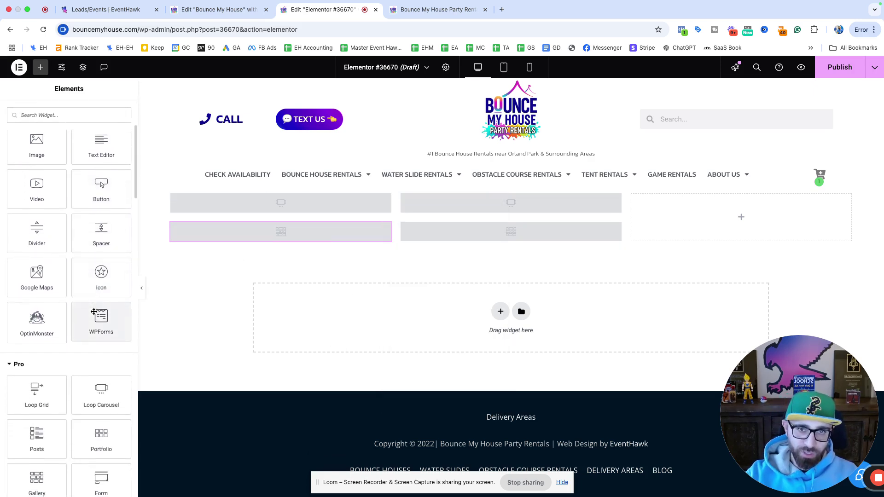
scroll(94, 312, down, 3)
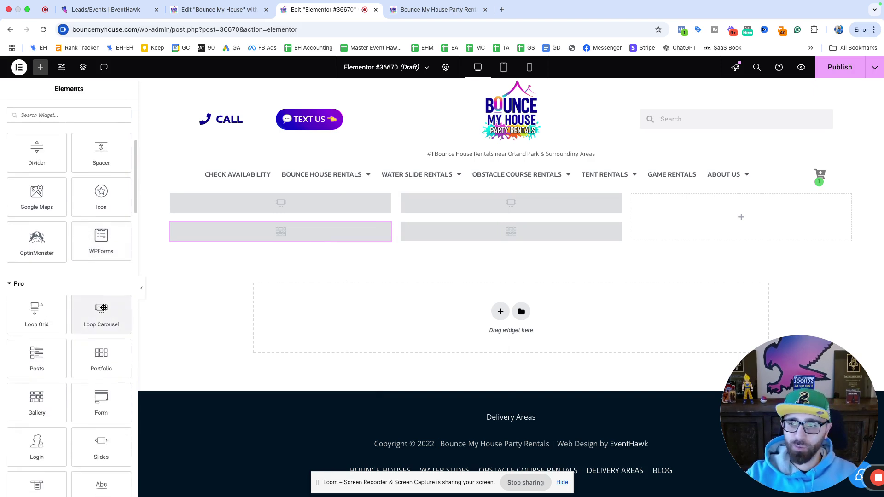
scroll(103, 308, down, 10)
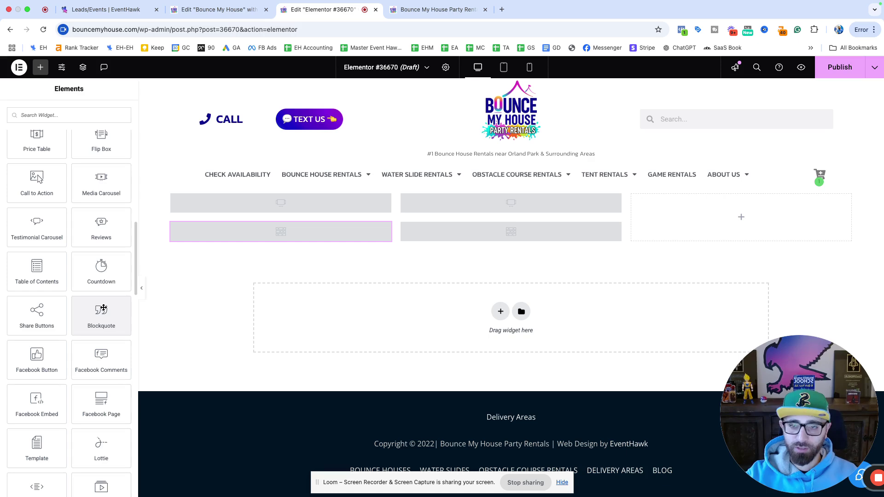